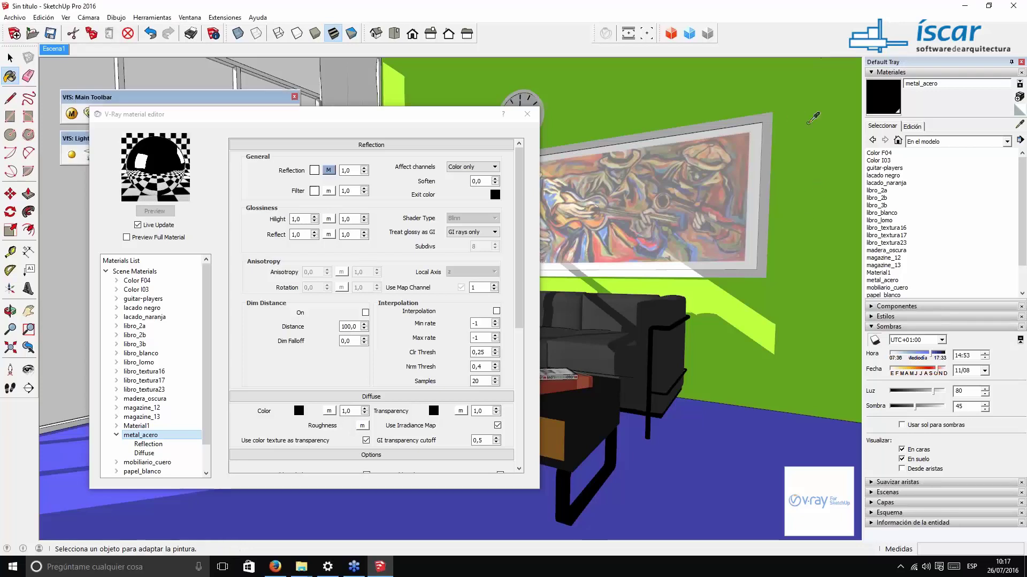
Step: Sample the green wall's material and import hormigon.vismat into Color F04 in the V-Ray material editor
left_click(814, 120, "alt")
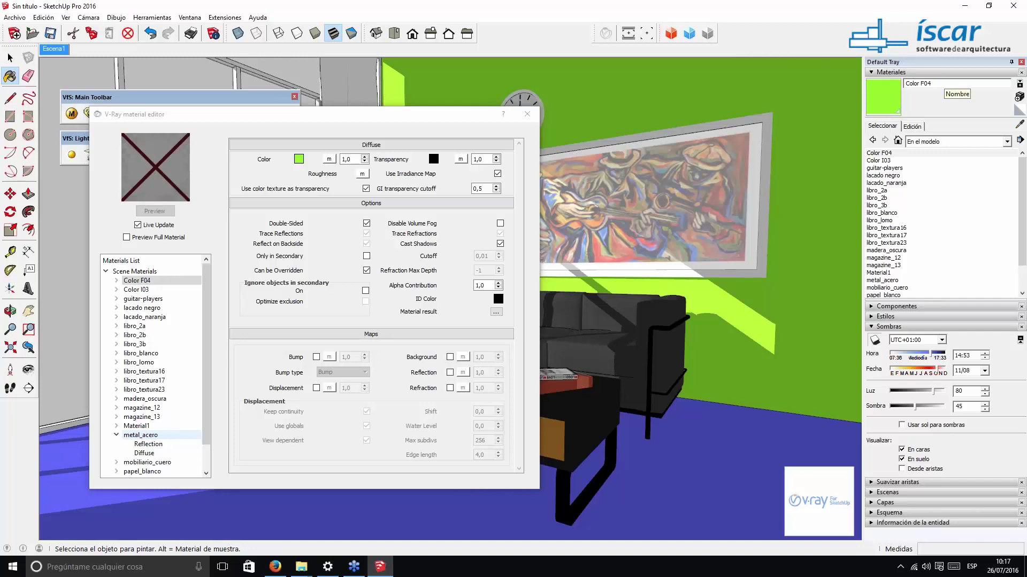
left_click(144, 281)
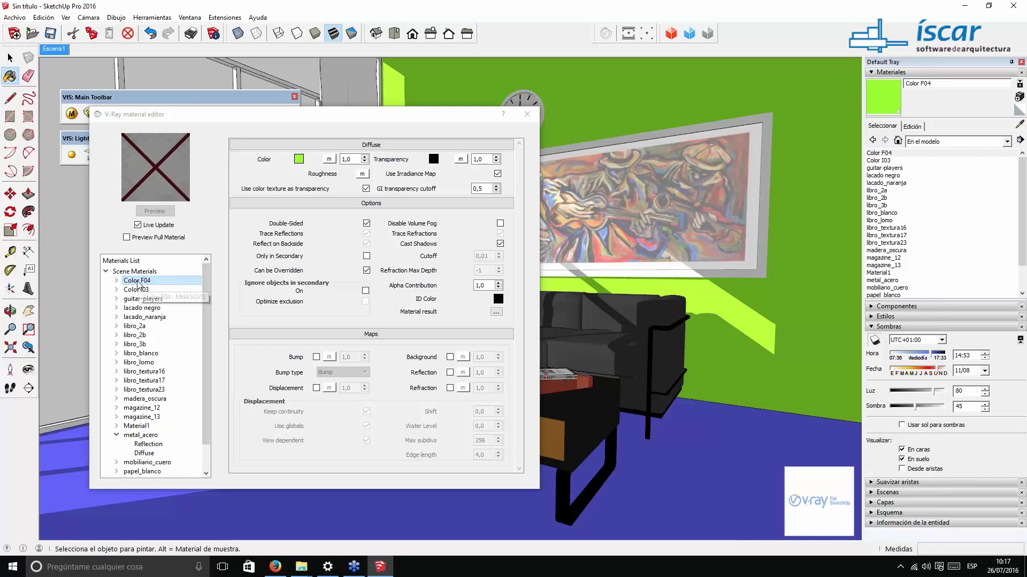
right_click(138, 284)
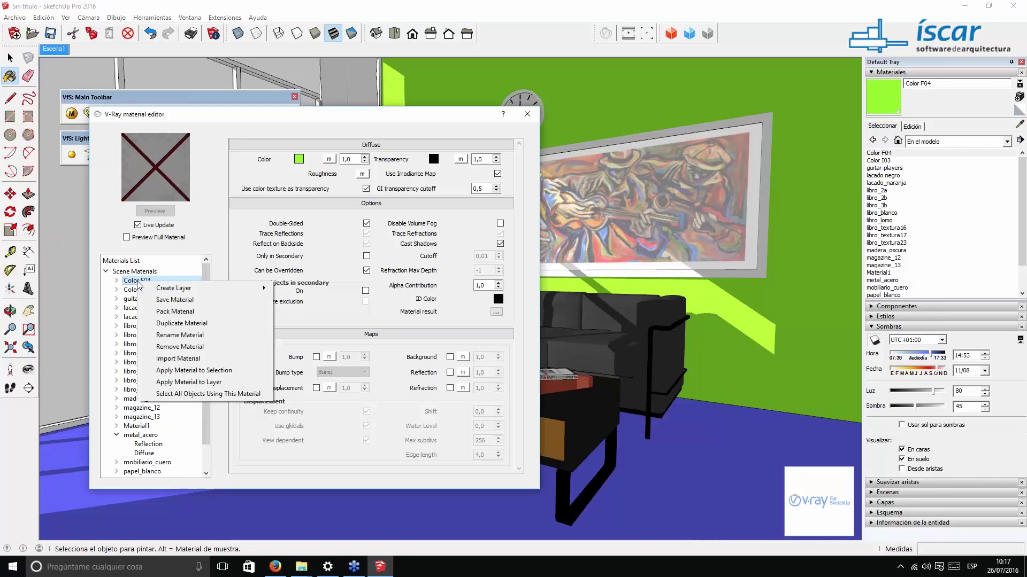
left_click(180, 359)
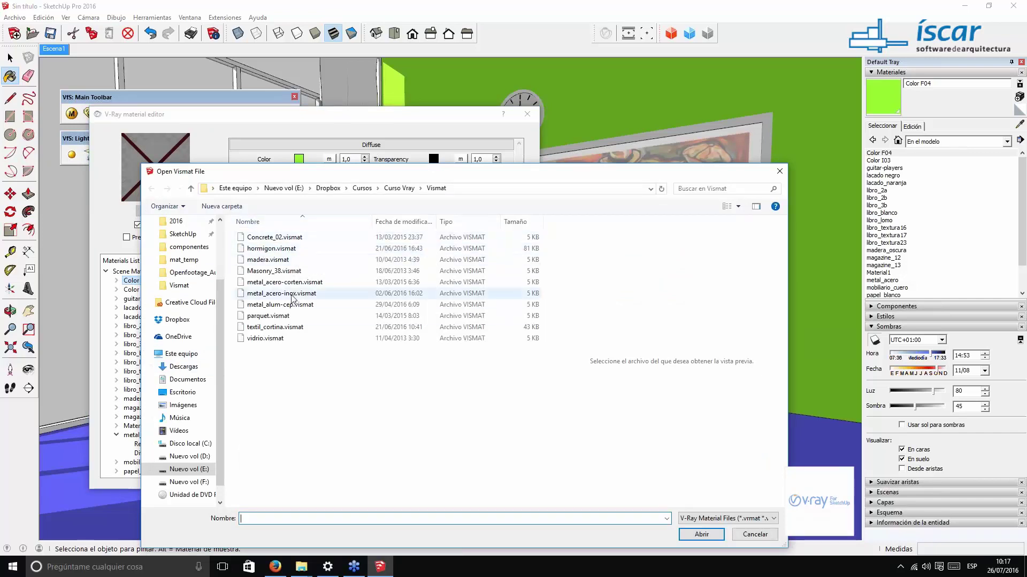
left_click(271, 248)
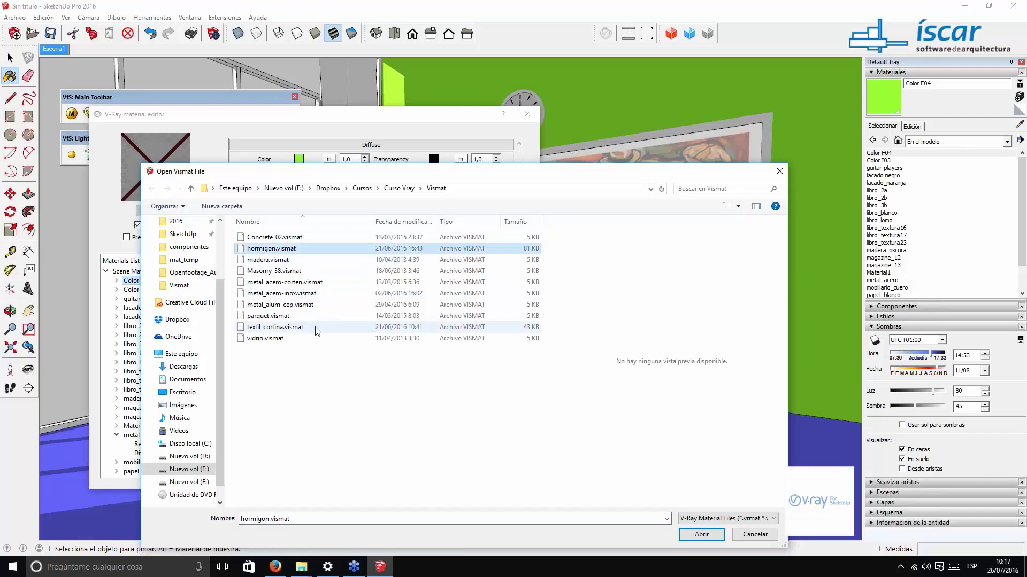
left_click(701, 534)
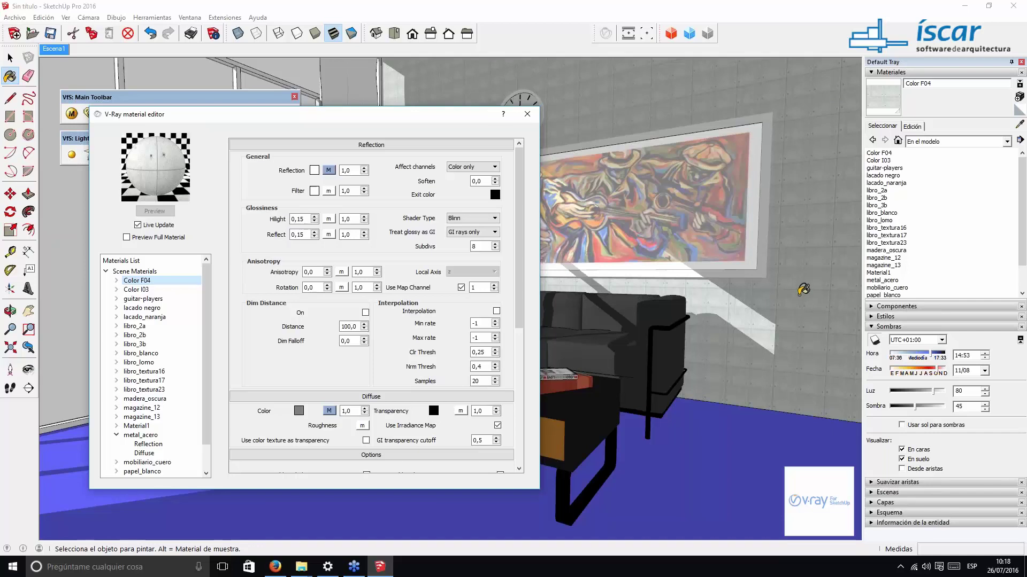
Step: Set the wall's concrete texture size to 2 m wide and 1.2 m high, with the proportions unlinked
left_click(1019, 141)
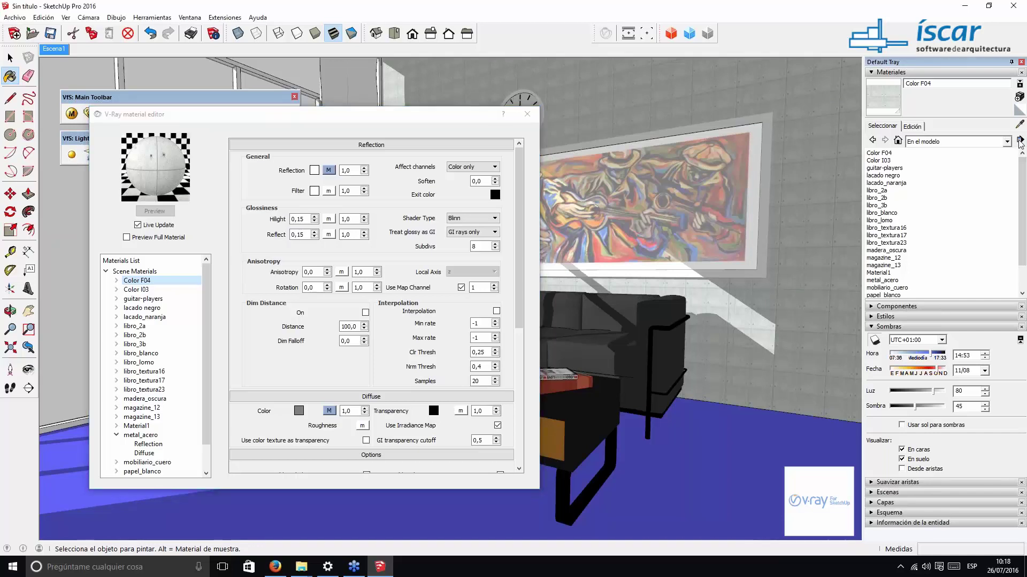
left_click(1020, 142)
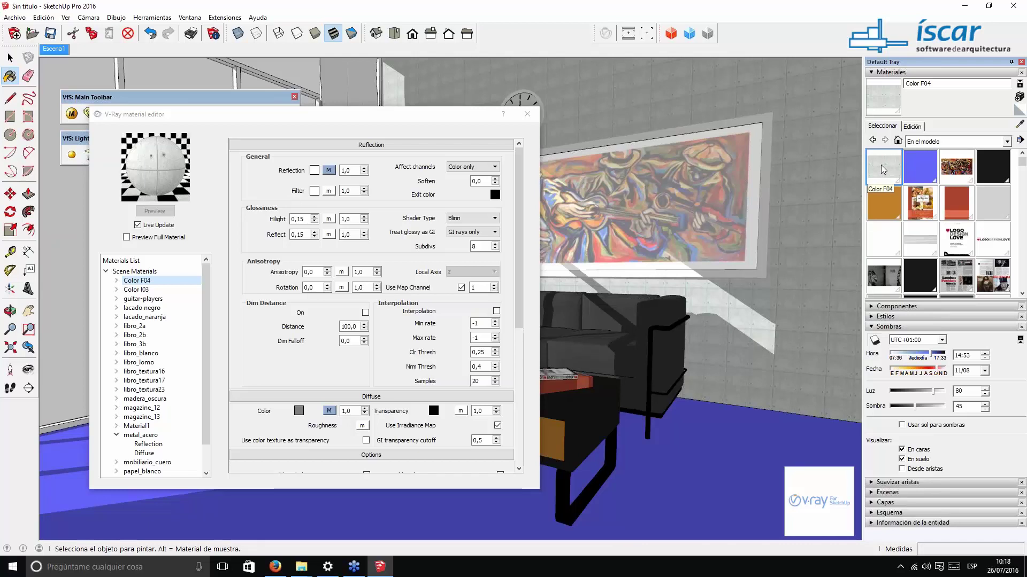
left_click(913, 126)
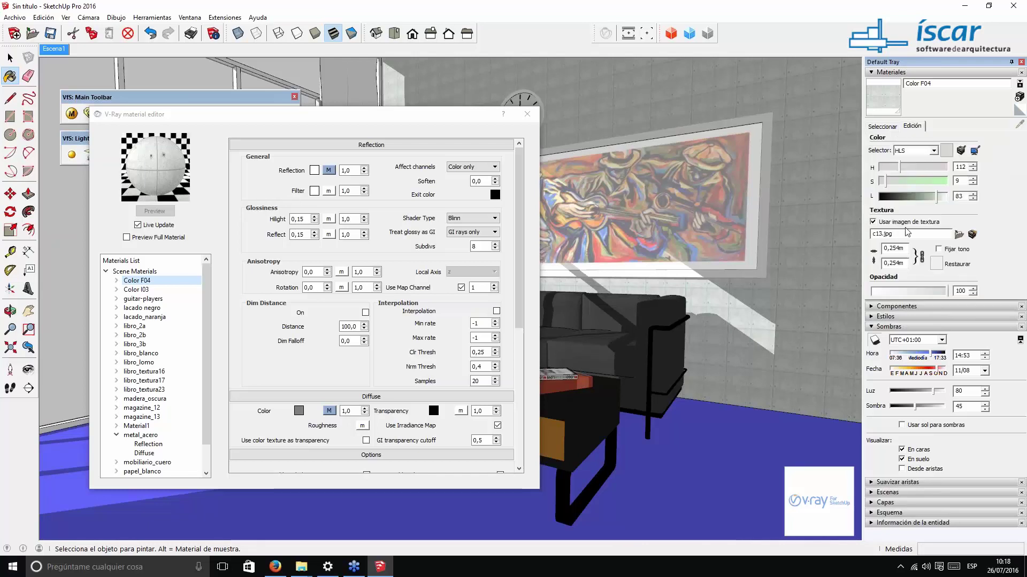
left_click(892, 250)
type("2")
key("Return")
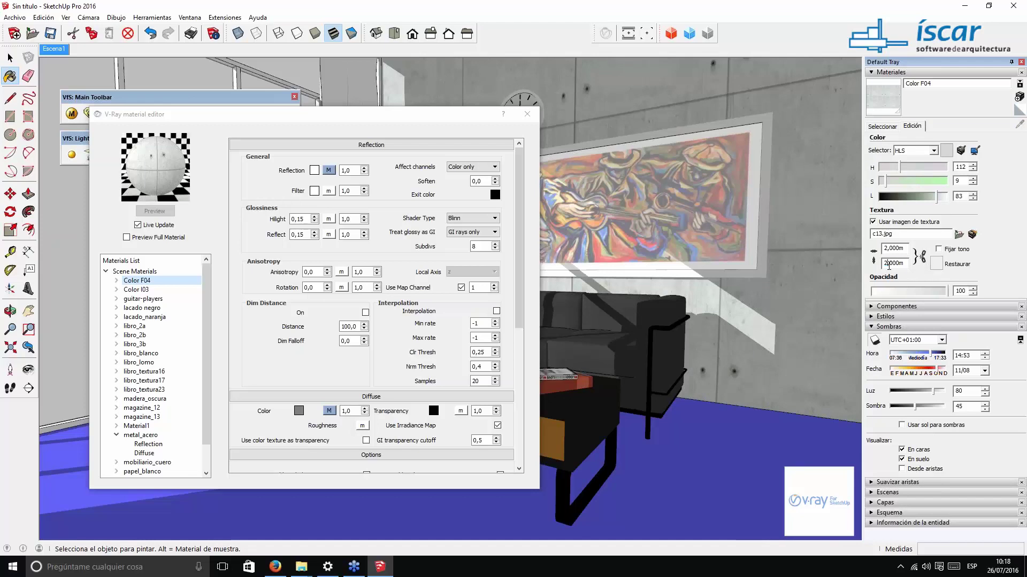
double_click(889, 263)
type("1,2")
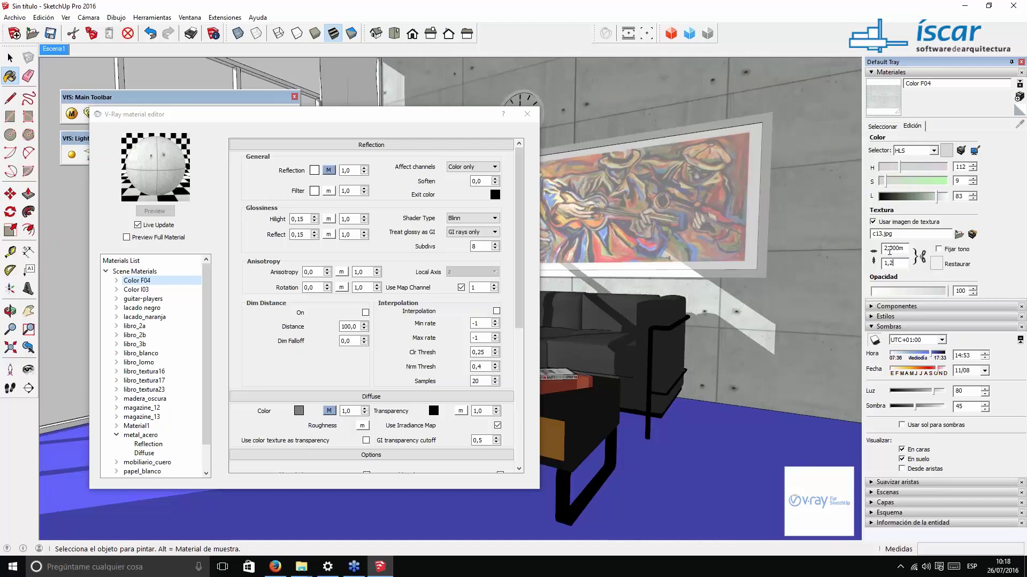
key("Return")
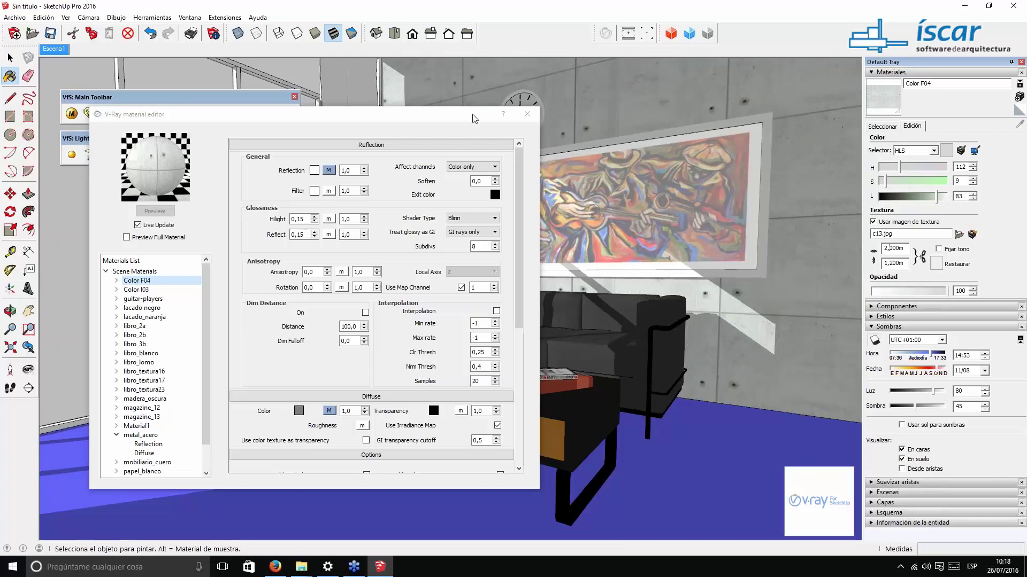
Step: Move the V-Ray material editor aside to inspect the concrete wall, and expand the layers of Color F04
left_click_drag(467, 120, 214, 201)
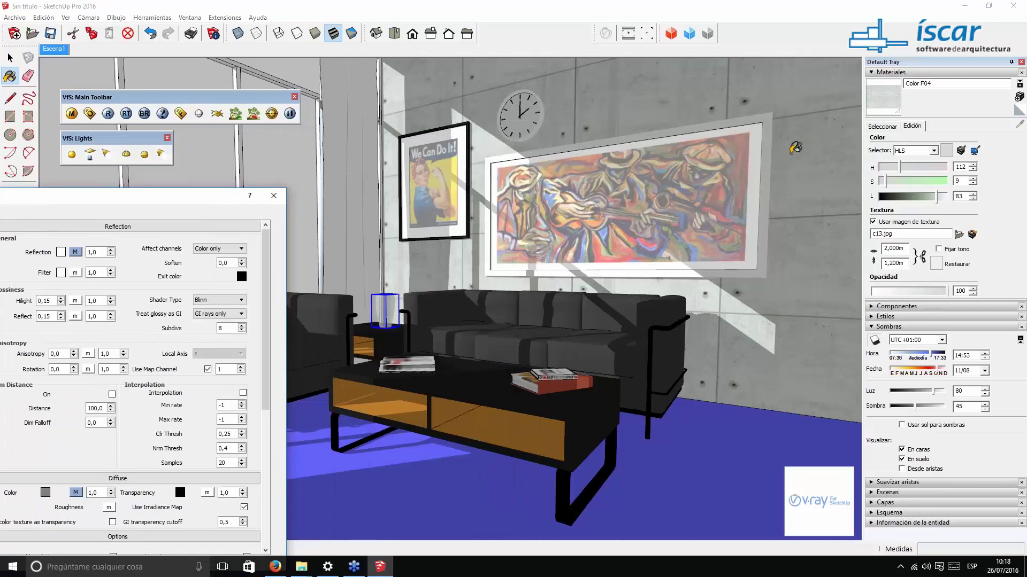
left_click_drag(196, 199, 393, 90)
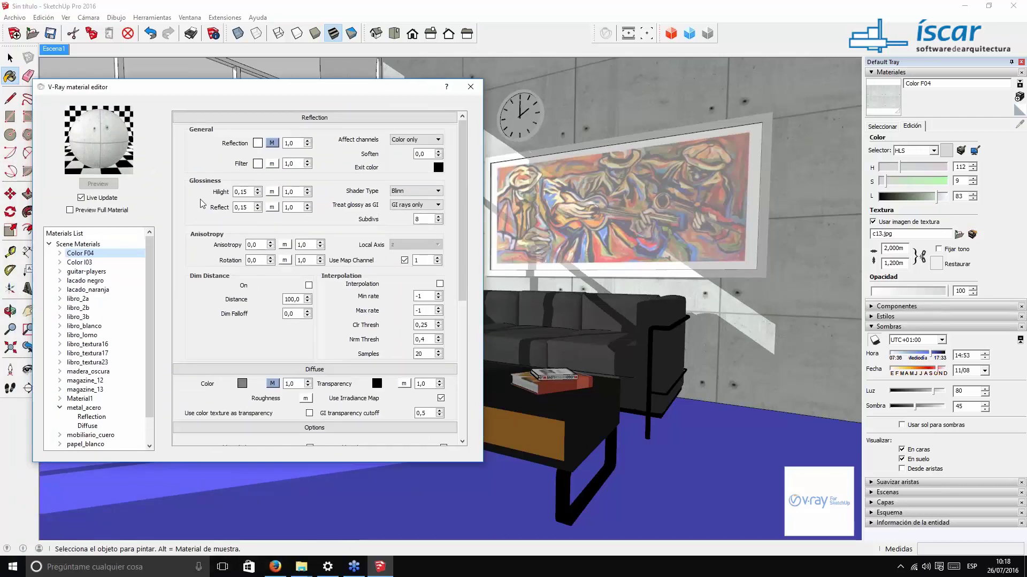
left_click(59, 253)
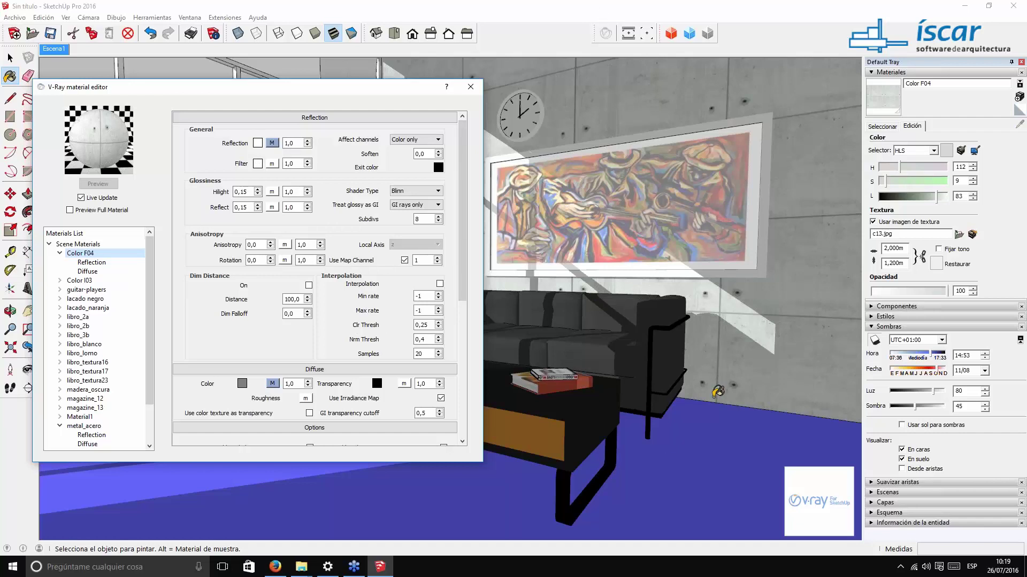
Step: Sample the blue floor's material and import parquet.vismat into Color I03
left_click(689, 144)
key("alt")
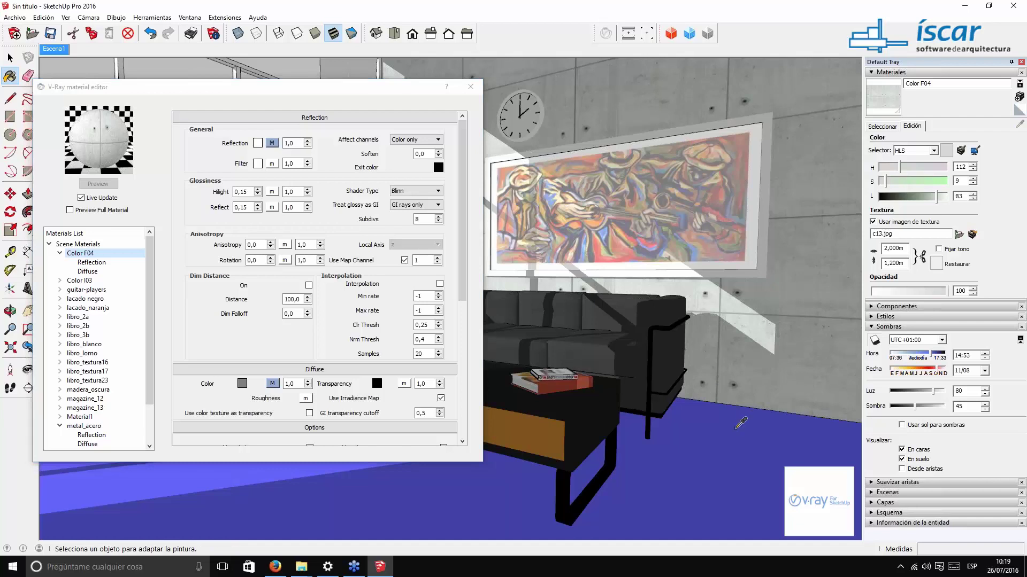
left_click(735, 428, "alt")
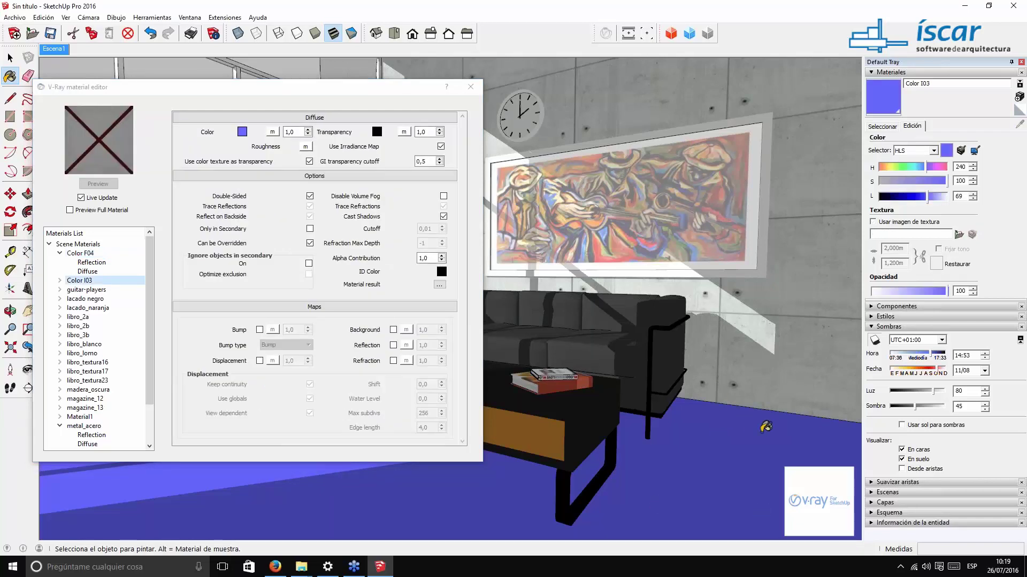
right_click(85, 280)
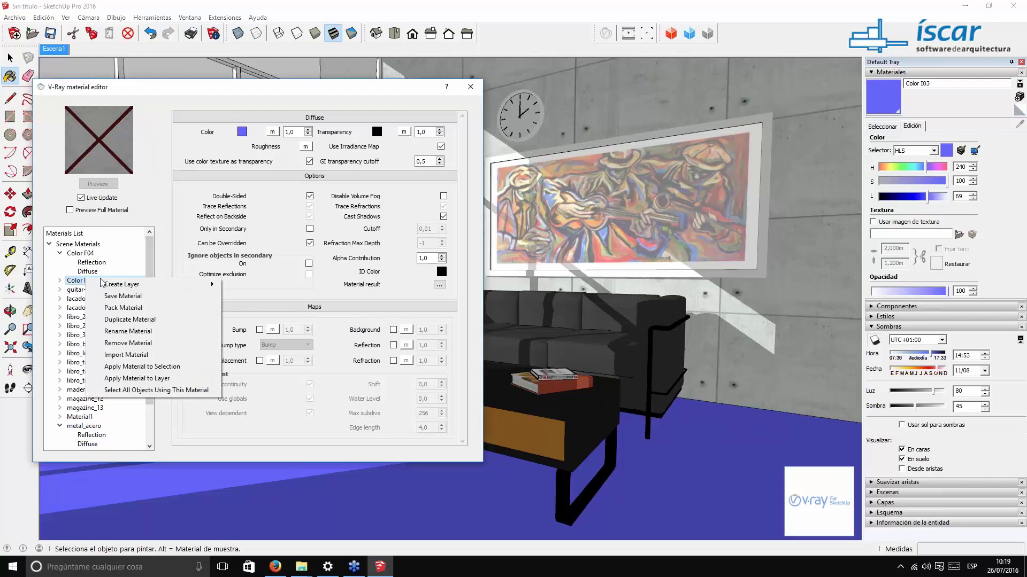
mouse_move(130, 290)
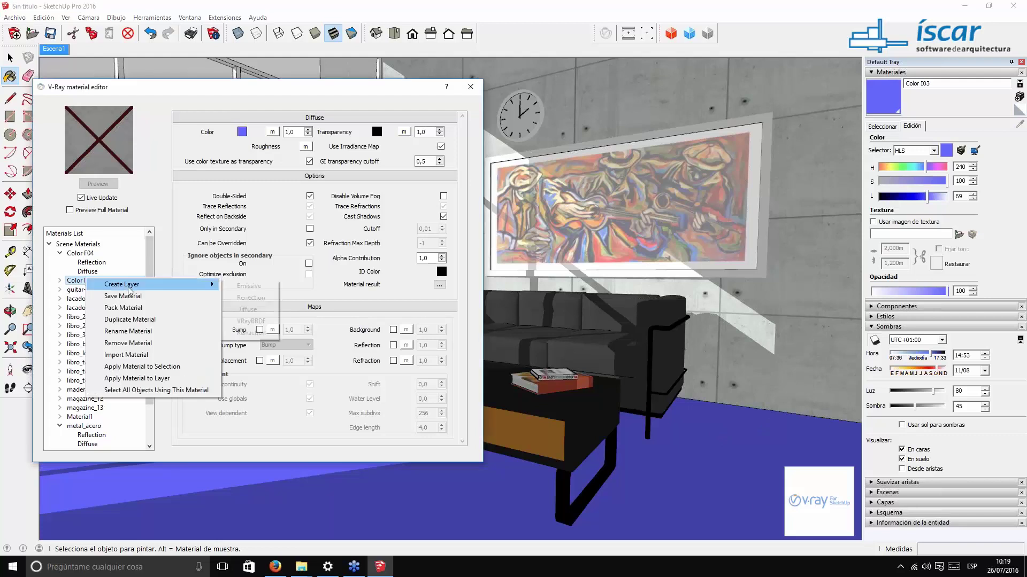
left_click(150, 356)
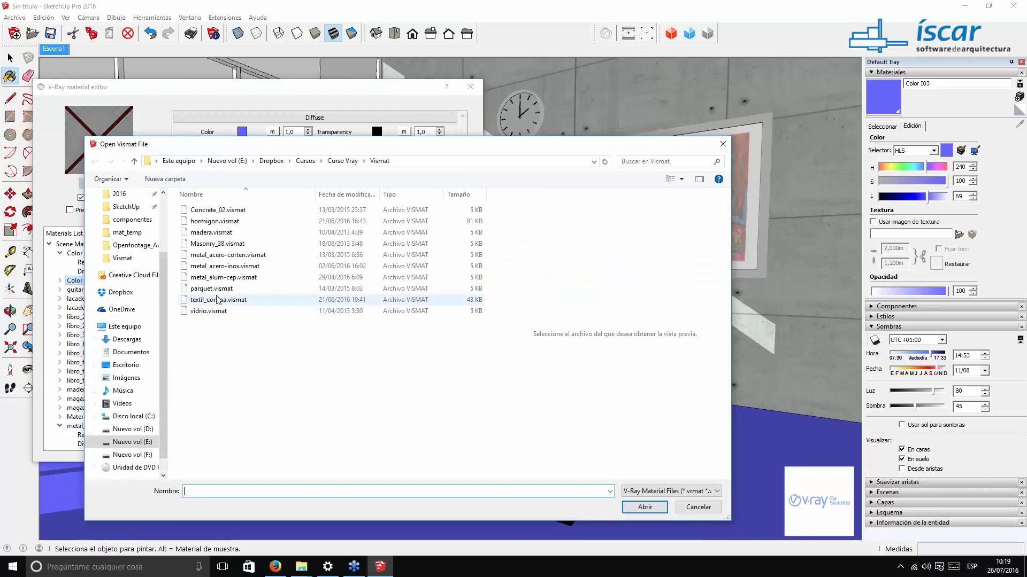
left_click(214, 289)
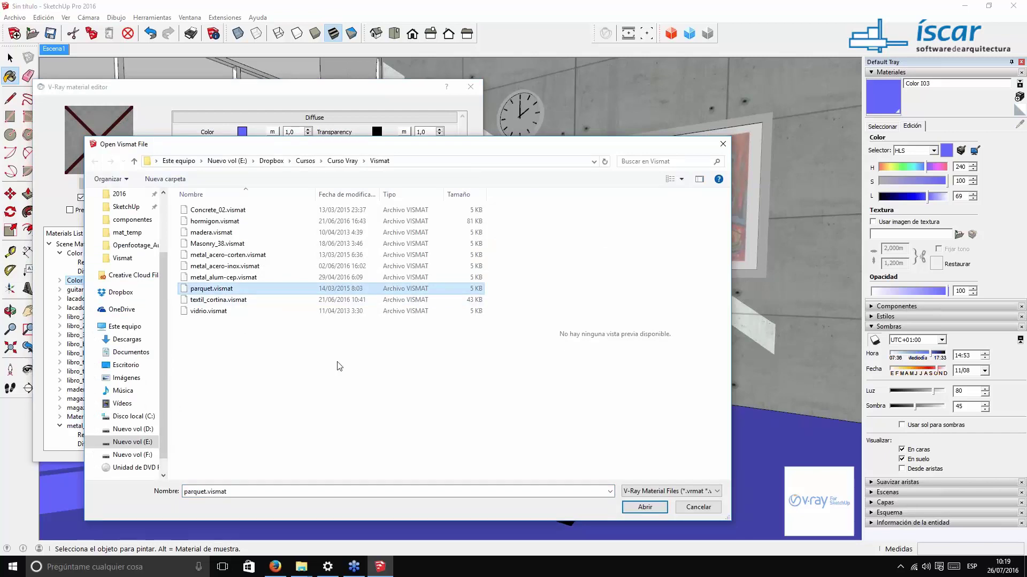
left_click(630, 509)
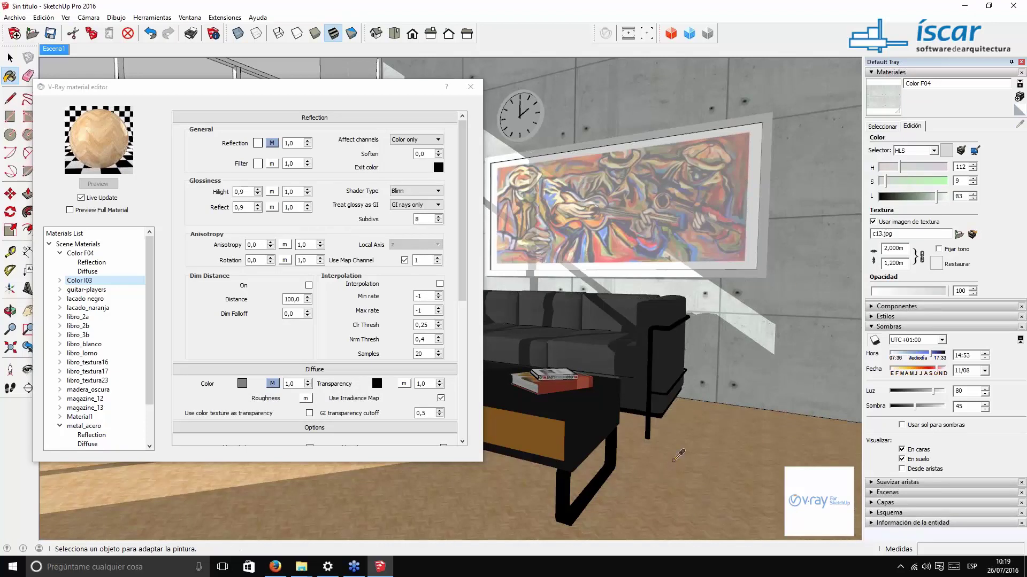
Step: Sample the parquet floor and set its texture size to 1.2 m by 1.2 m
left_click(666, 460, "alt")
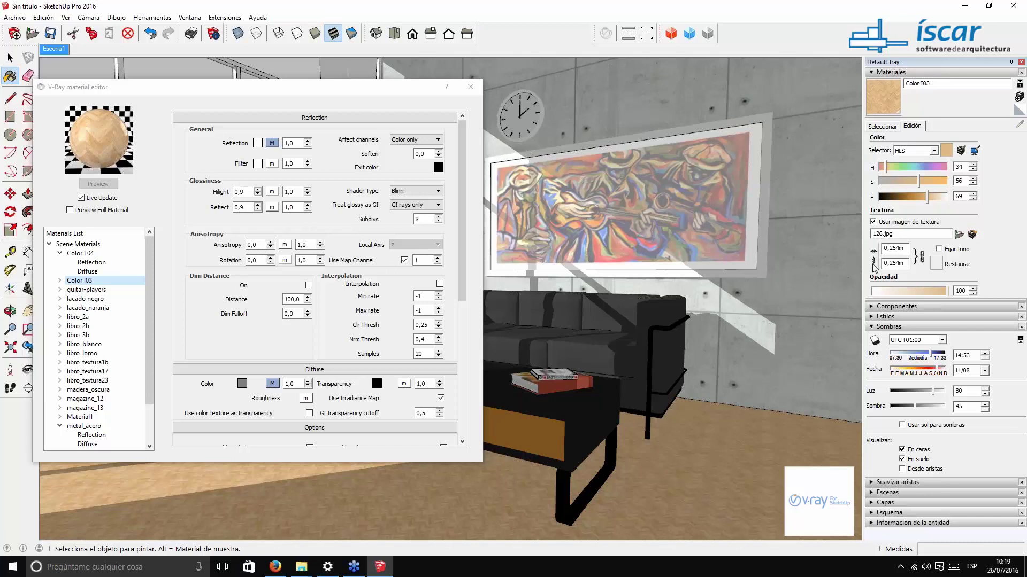
double_click(889, 249)
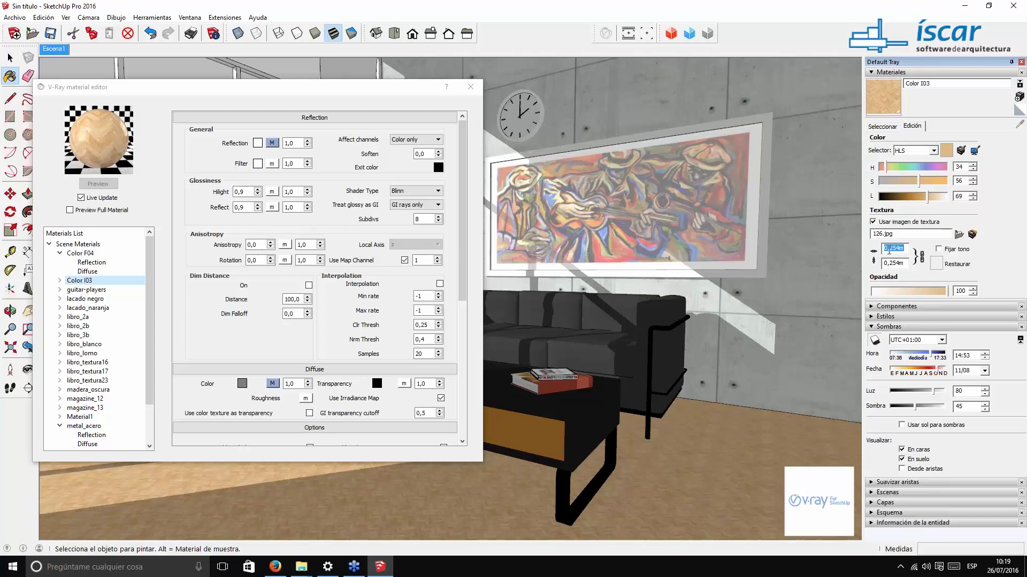
type("1")
key("Return")
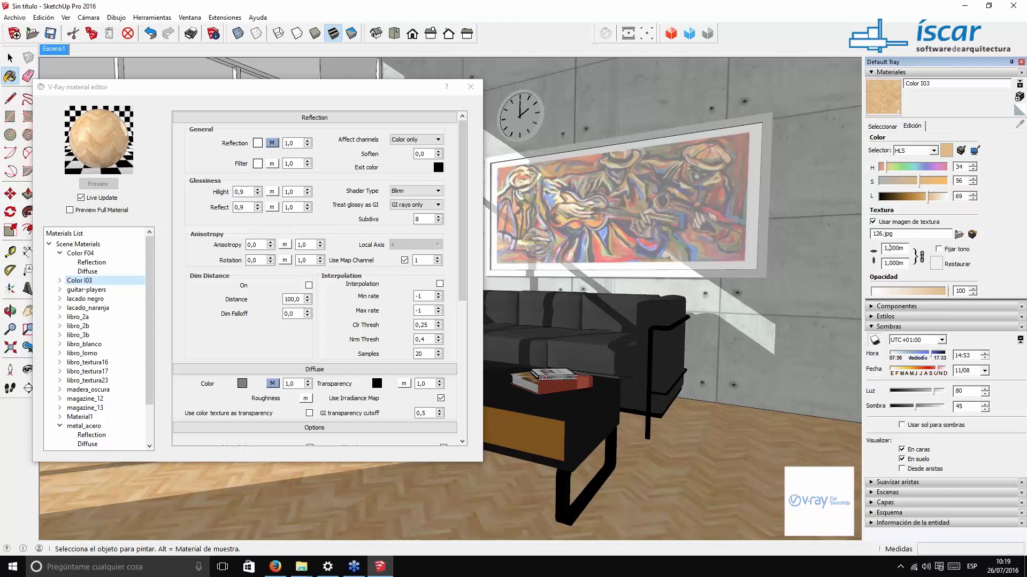
type("2")
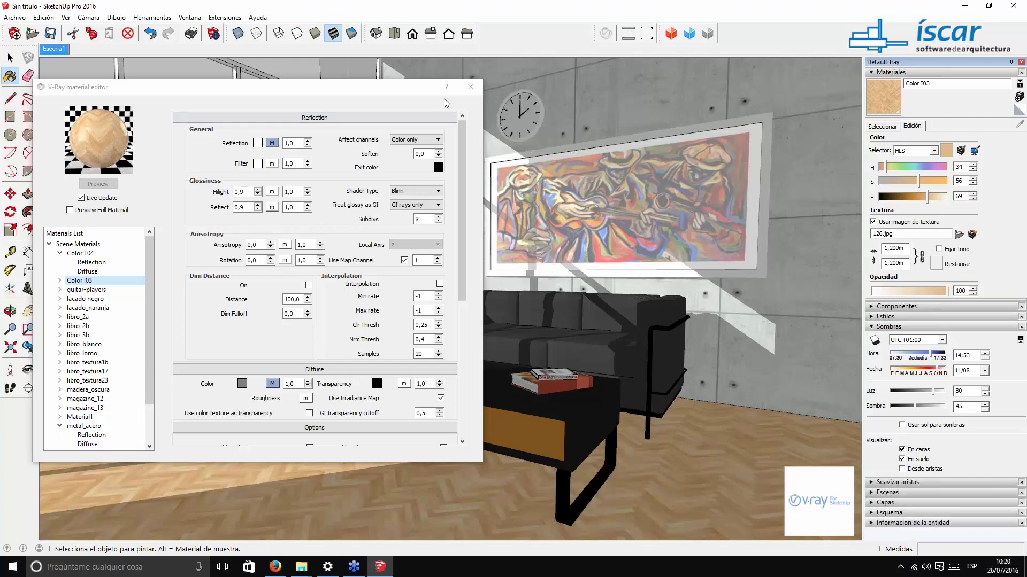
Step: Uncover the window area, sample the glass panes' material and import vidrio.vismat into Material1
mouse_move(400, 99)
left_mouse_down()
mouse_move(120, 366)
mouse_move(768, 170)
mouse_move(819, 69)
mouse_move(810, 69)
left_mouse_up()
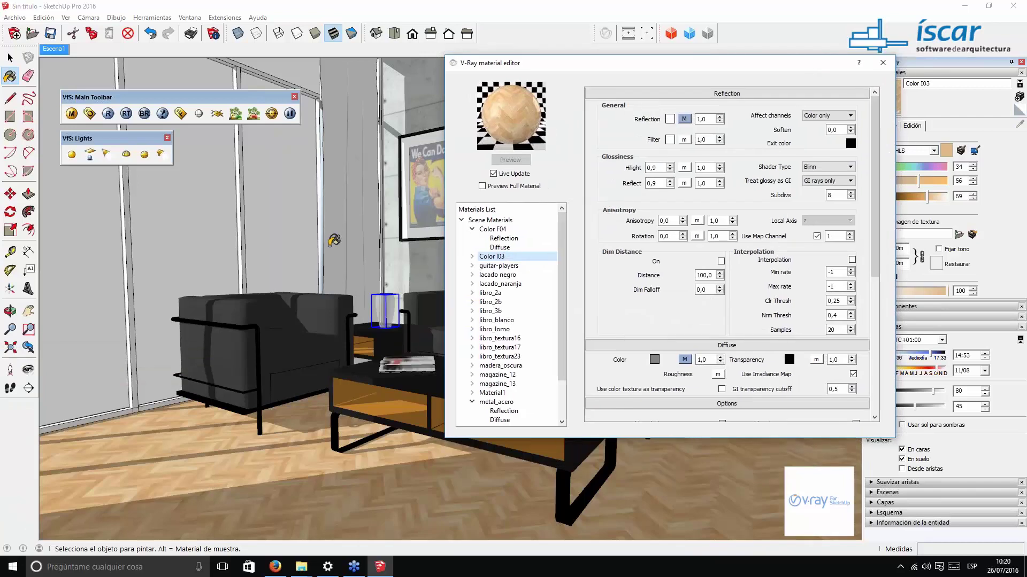
key("alt")
left_click(194, 213, "alt")
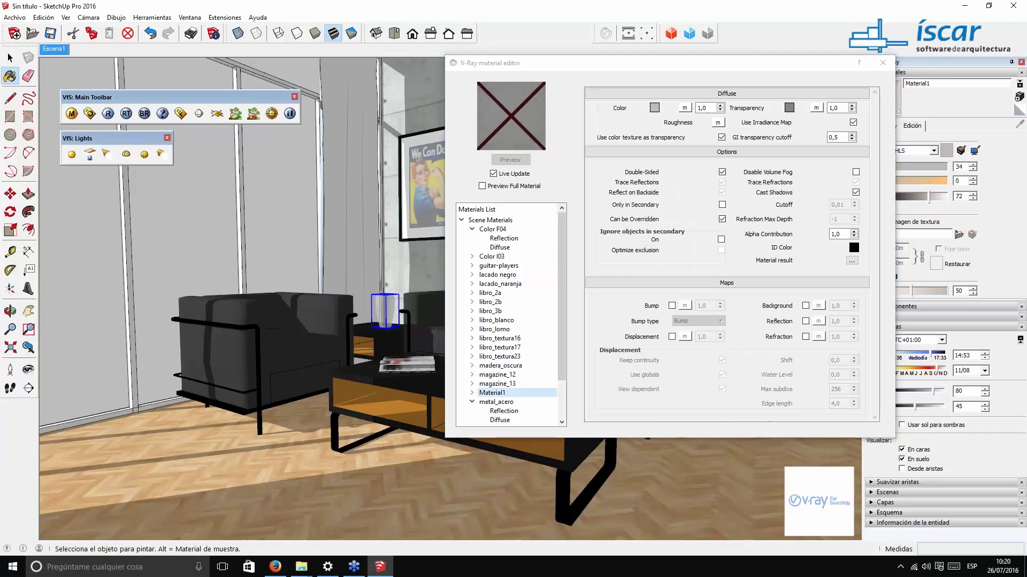
right_click(498, 395)
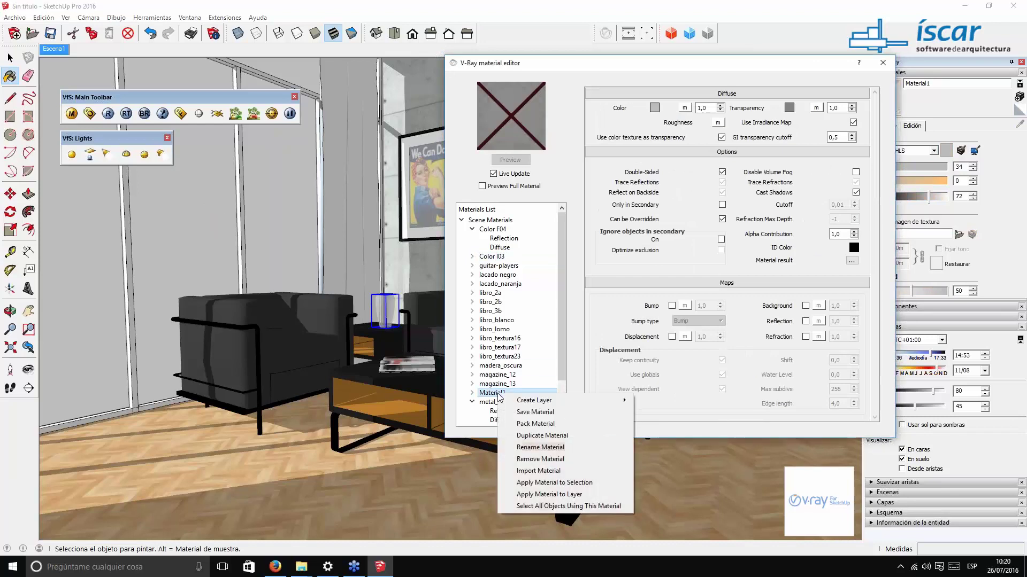
left_click(554, 470)
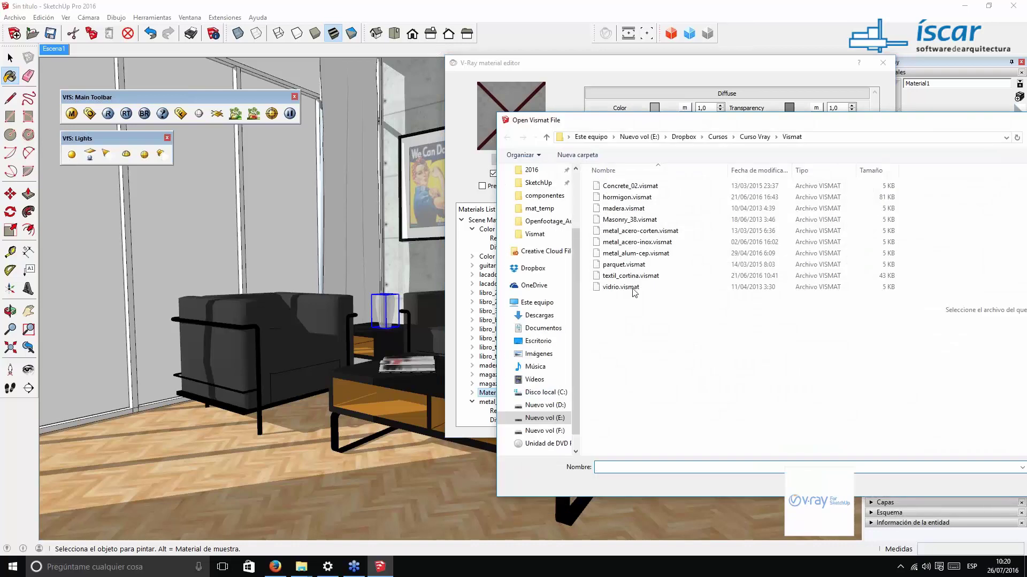
left_click(622, 288)
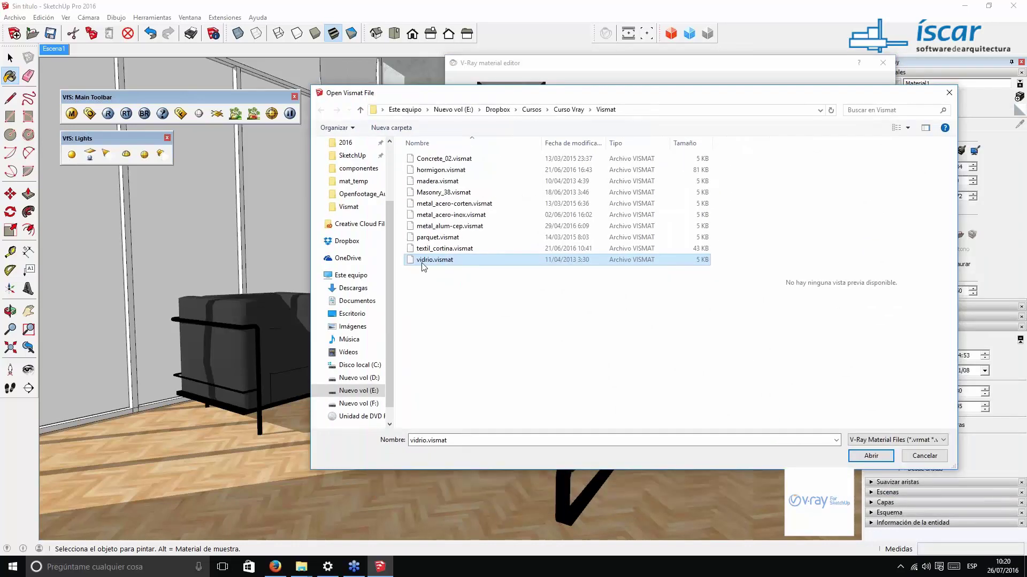
left_click(861, 452)
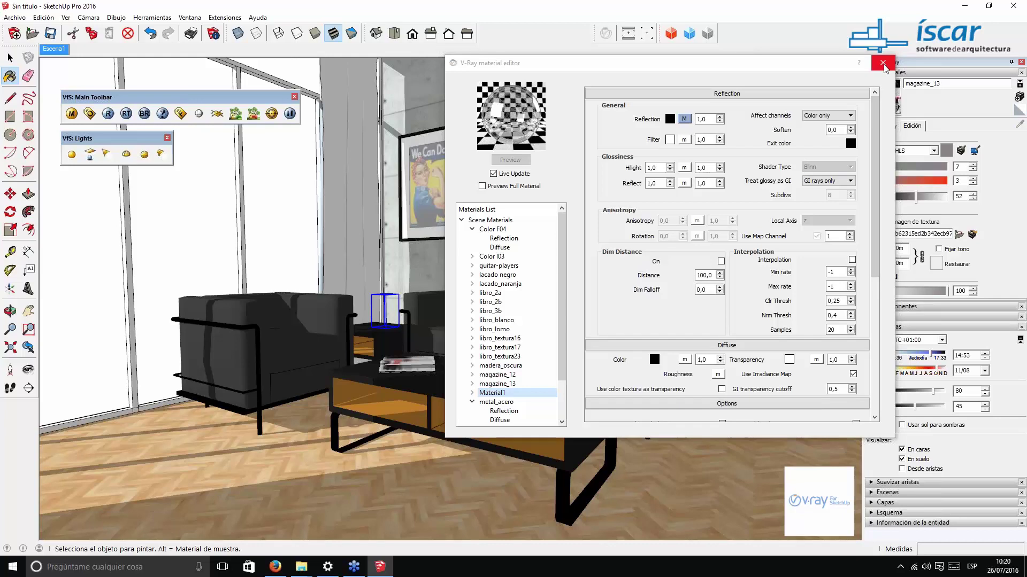
Step: Move the V-Ray material editor aside, select the wall clock, sample the dark wood material madera_oscura and paint the clock with it
left_click(757, 71)
left_click_drag(758, 58, 134, 214)
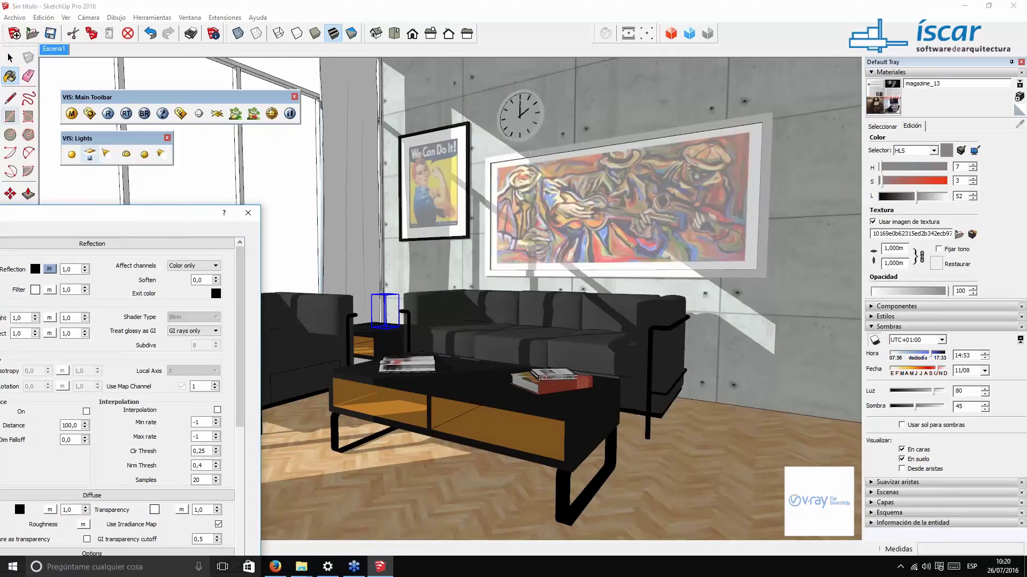
left_click(10, 57)
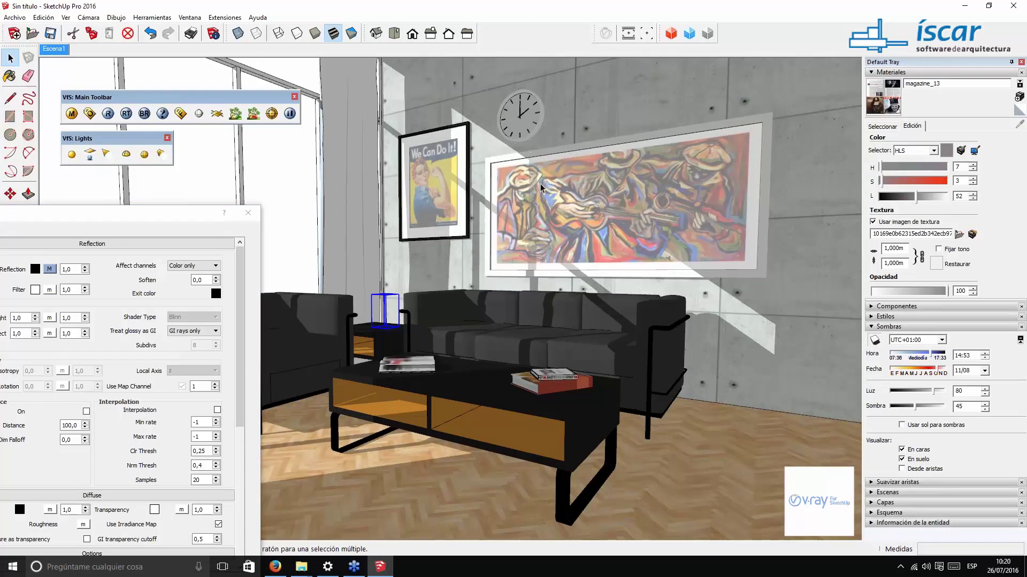
left_click(539, 133)
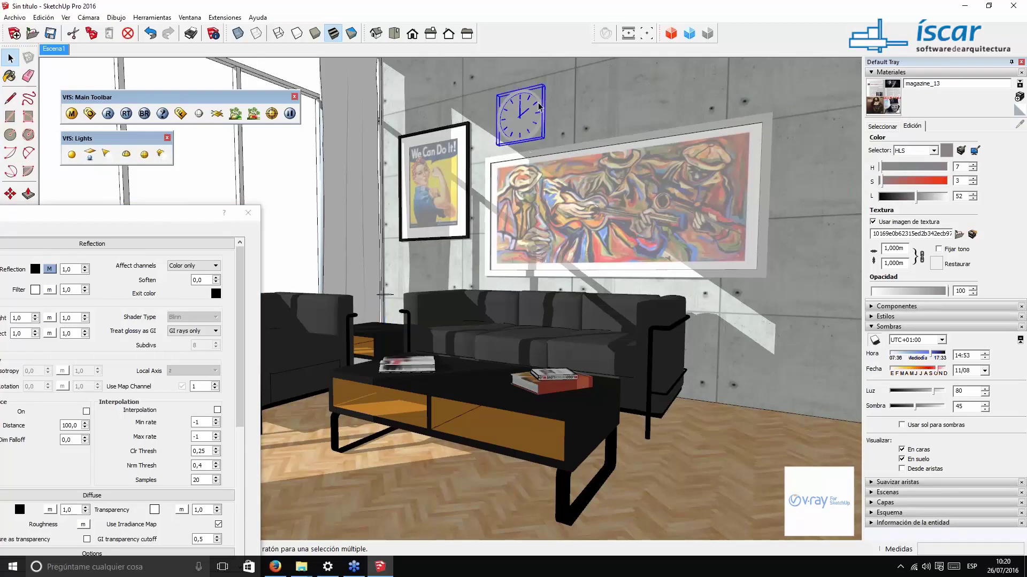
key("b")
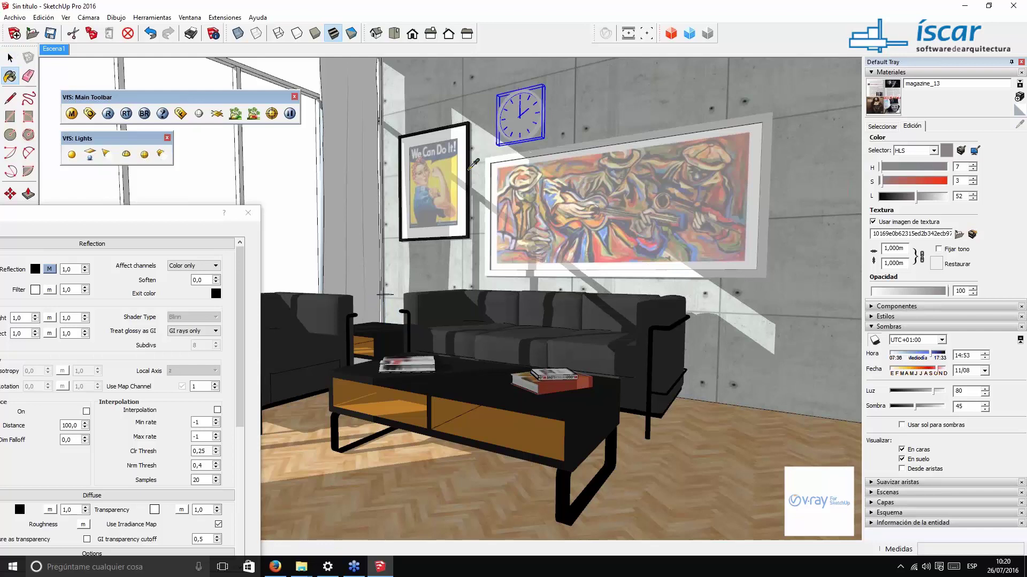
left_click(526, 116, "alt")
left_click(526, 117)
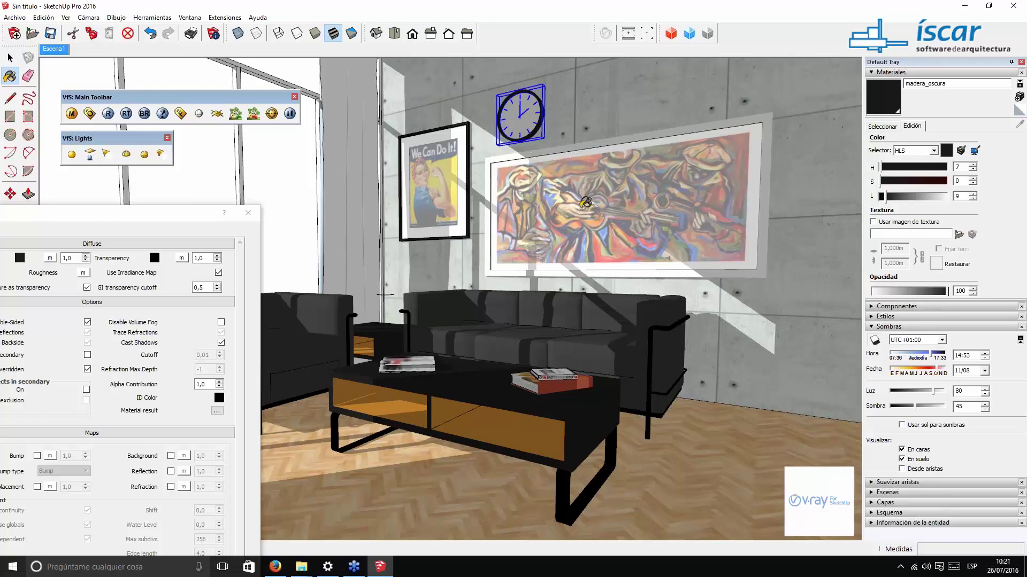
Step: Paint the large guitar-players picture's frame with madera_oscura and close the V-Ray material editor
left_click(730, 159)
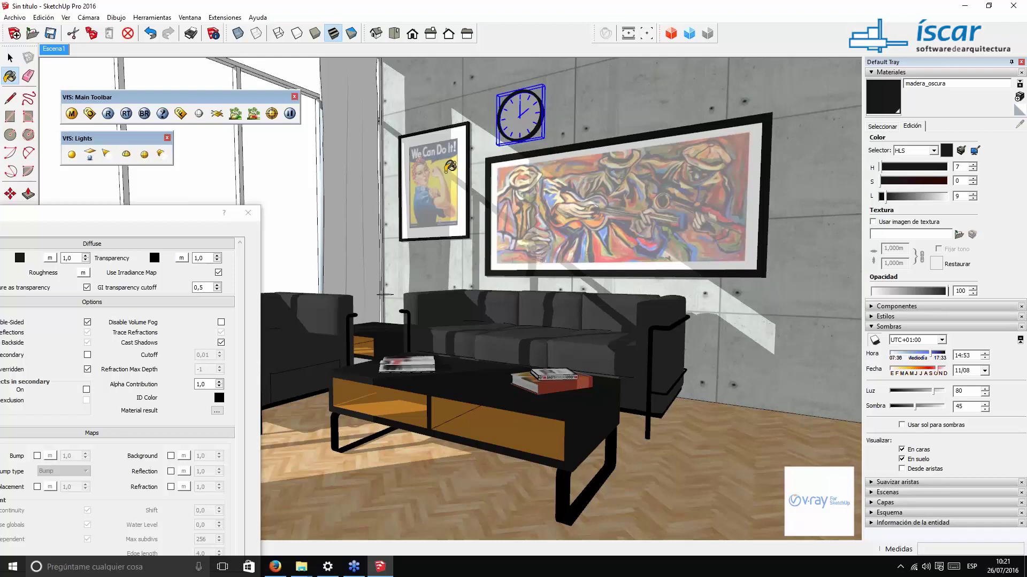
left_click_drag(131, 214, 732, 129)
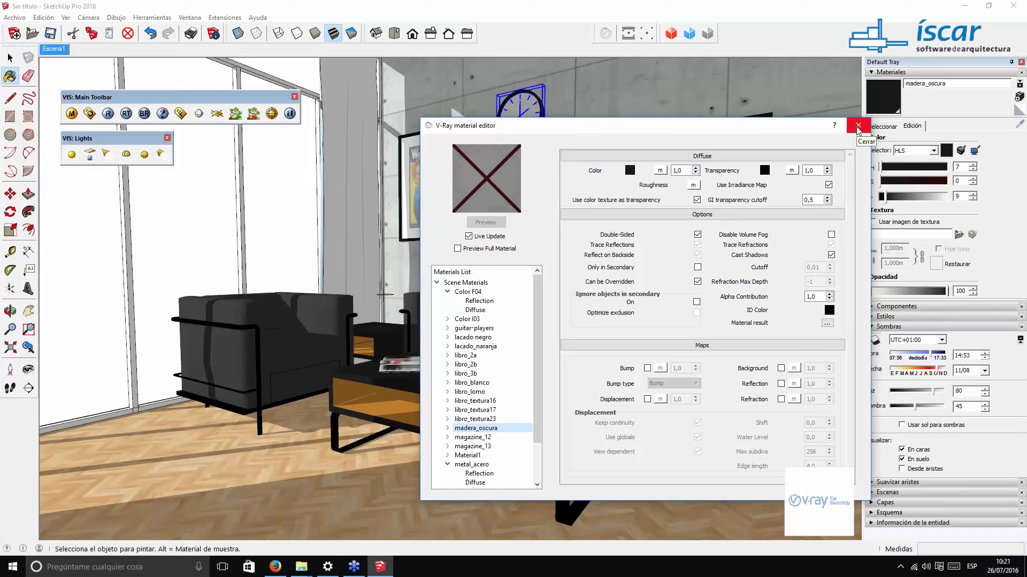
left_click(857, 127)
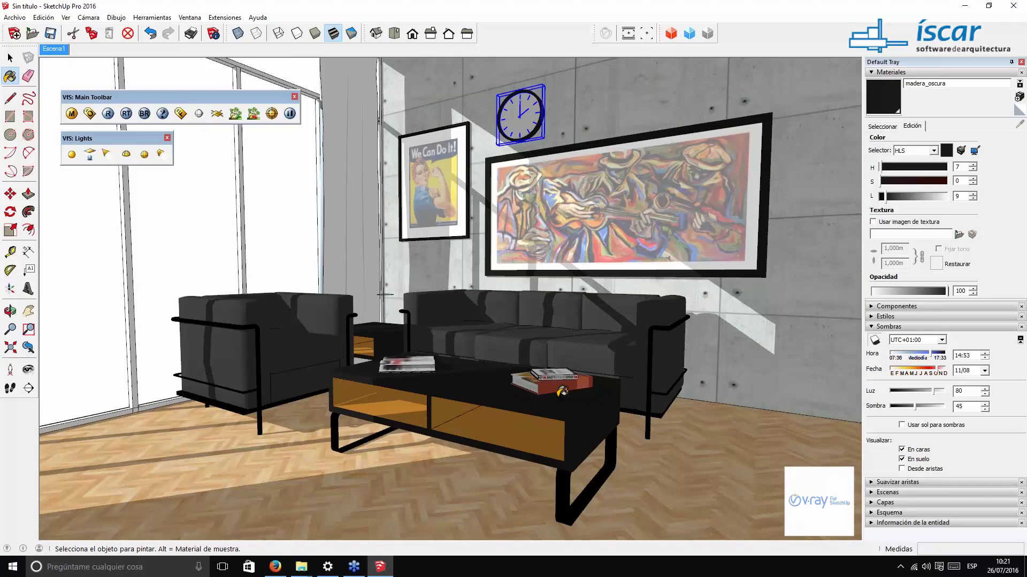
Step: Render the living room scene with V-Ray and zoom in on the coffee table legs and floor reflections in the frame buffer
left_click(10, 57)
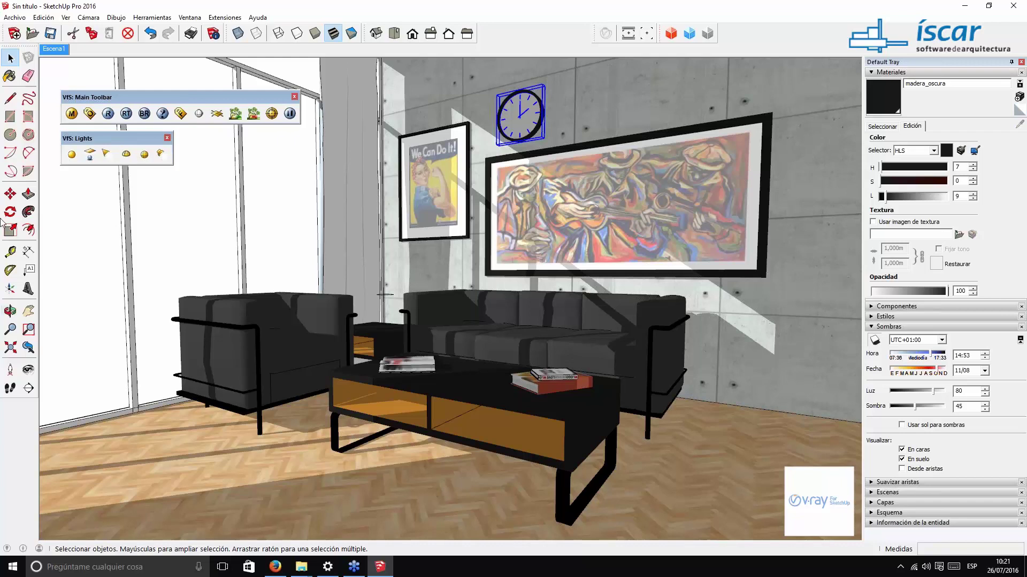
left_click(108, 114)
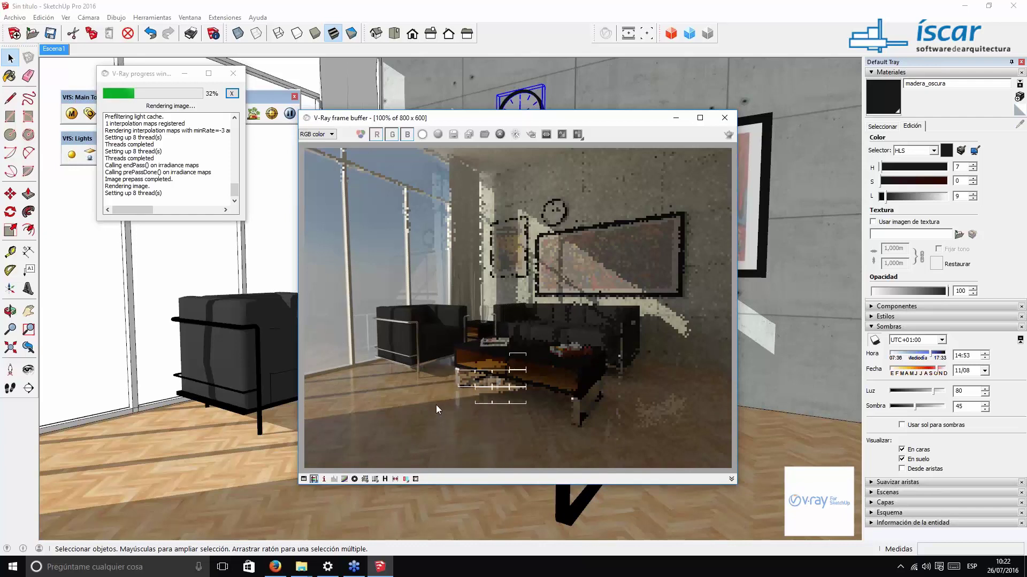
scroll(449, 390, "up", 2)
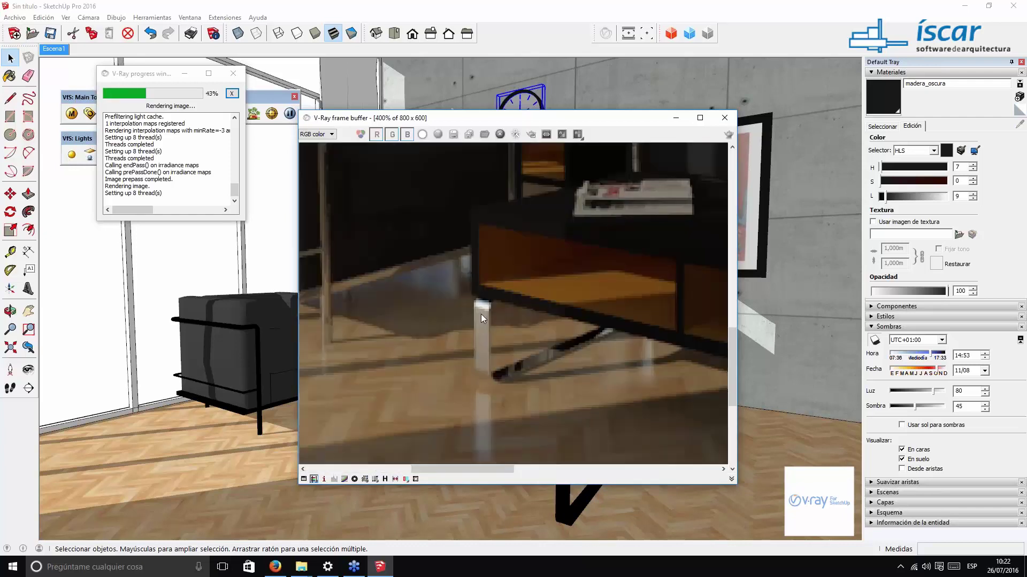
scroll(486, 354, "down", 1)
scroll(484, 351, "down", 1)
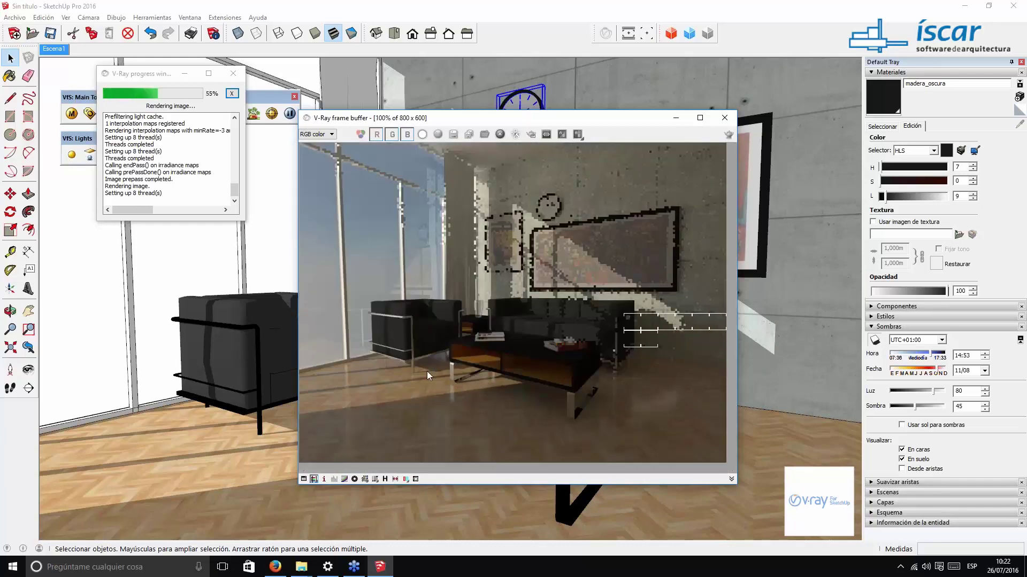
scroll(472, 367, "up", 1)
scroll(457, 355, "down", 1)
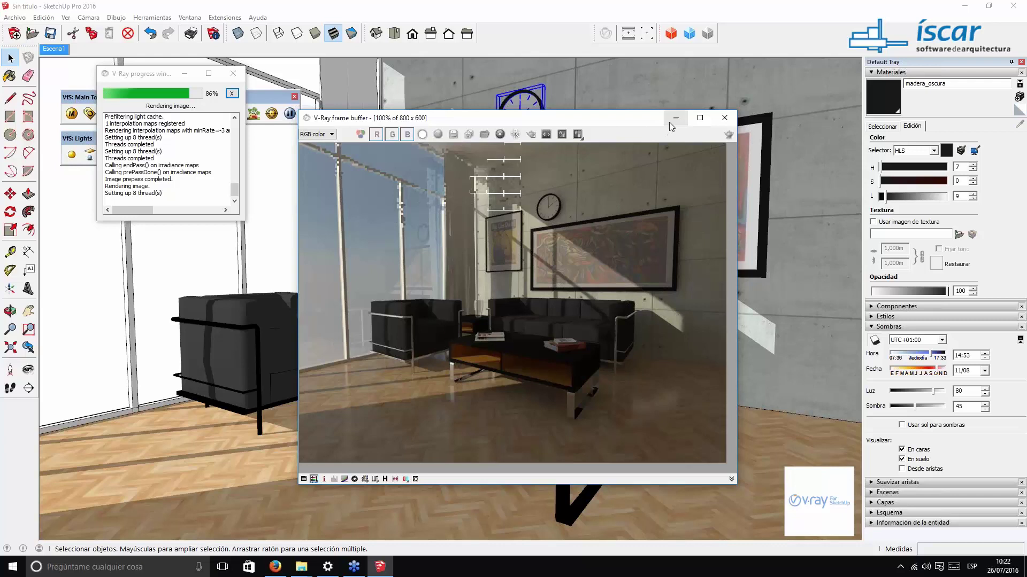
Step: Move the V-Ray frame buffer off the wall area and minimize the progress window and the frame buffer
left_click_drag(649, 118, 502, 314)
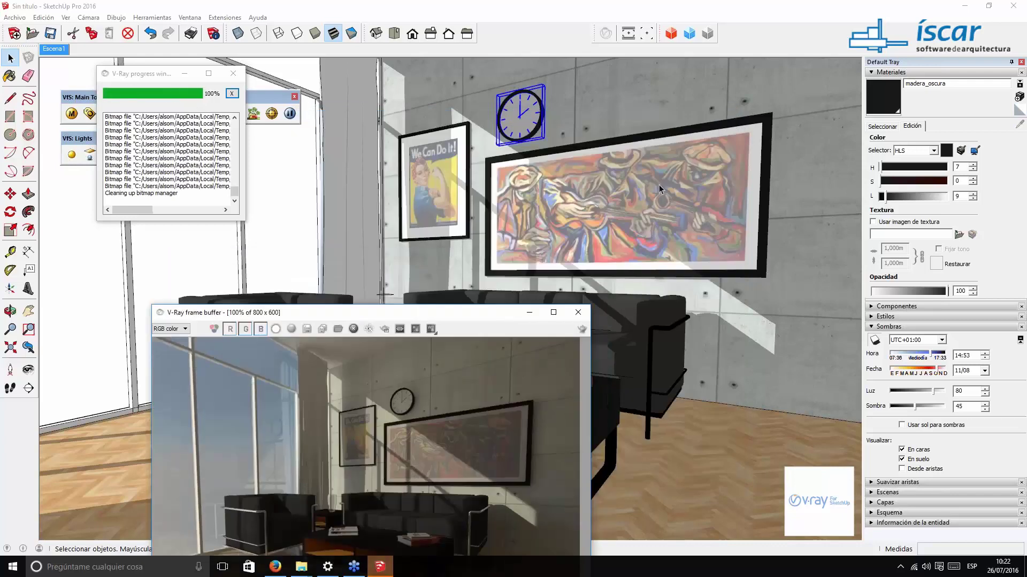
left_click(185, 73)
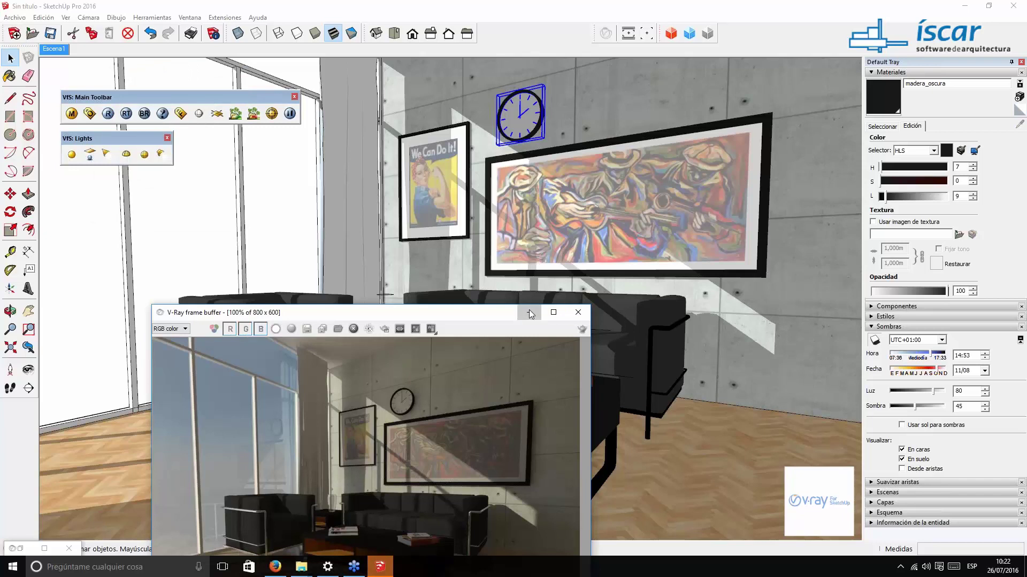
left_click(527, 311)
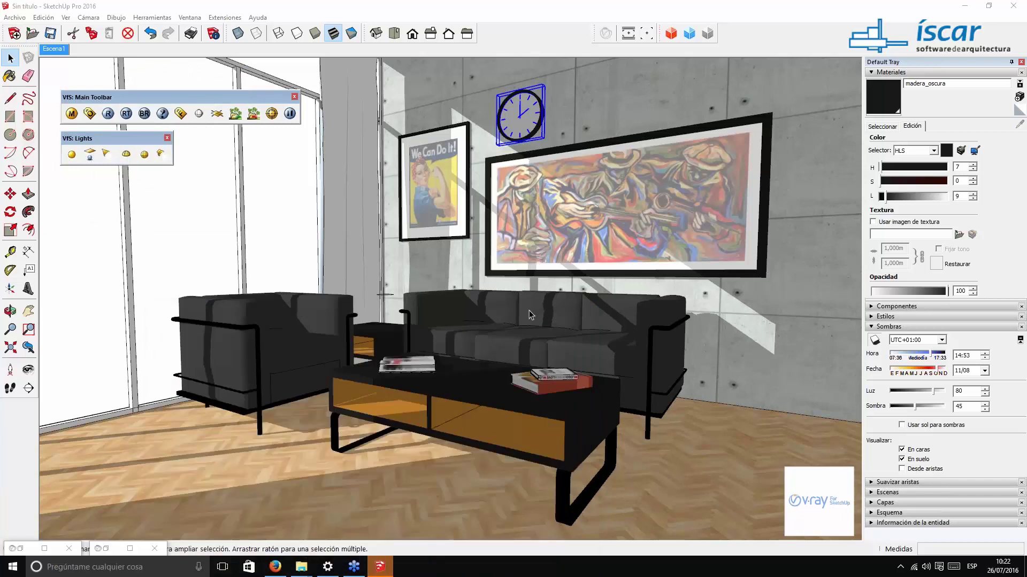
Step: Open the V-Ray material editor beside the large picture and sample the picture's glass to locate its material in the materials list
left_click(73, 115)
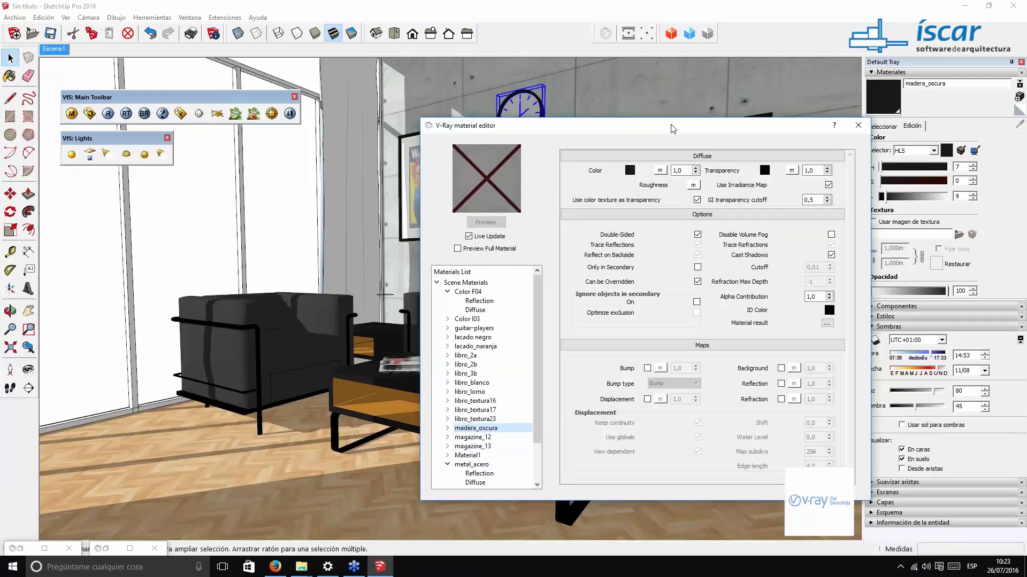
left_click_drag(672, 129, 286, 111)
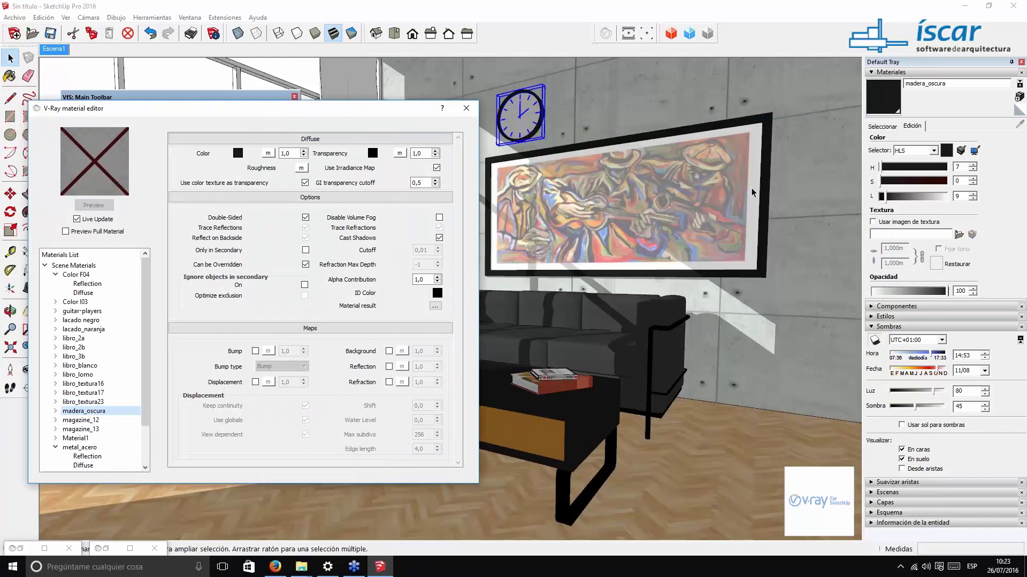
left_click(792, 51)
key("b")
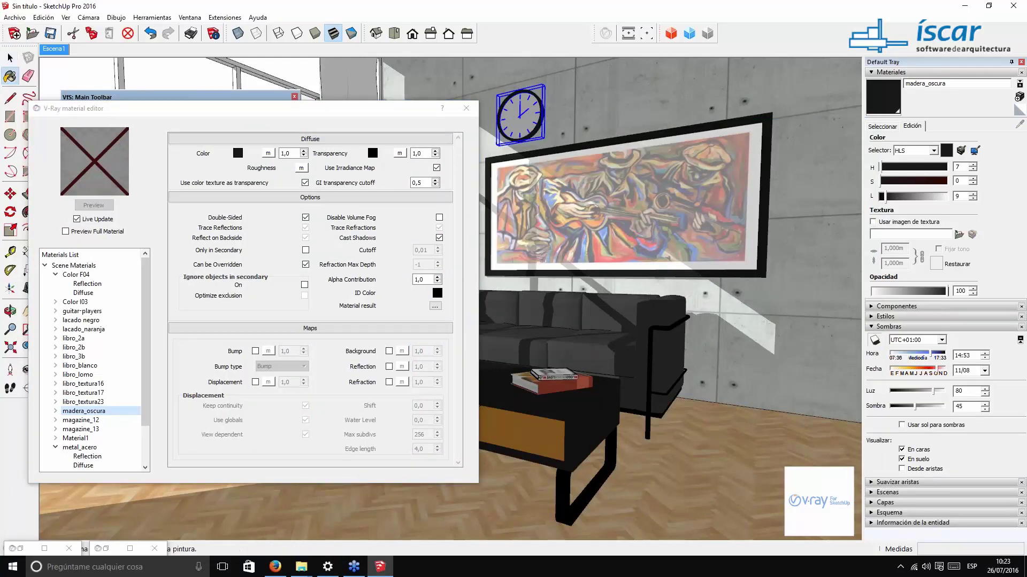
left_click(755, 167, "alt")
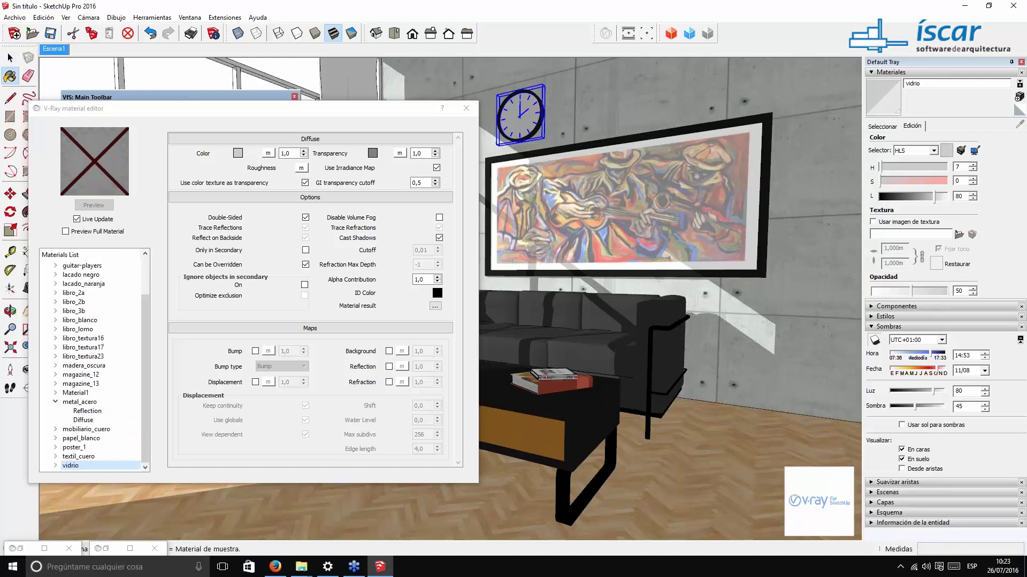
left_click(147, 423)
mouse_move(146, 421)
left_mouse_down()
mouse_move(144, 372)
mouse_move(151, 426)
left_mouse_up()
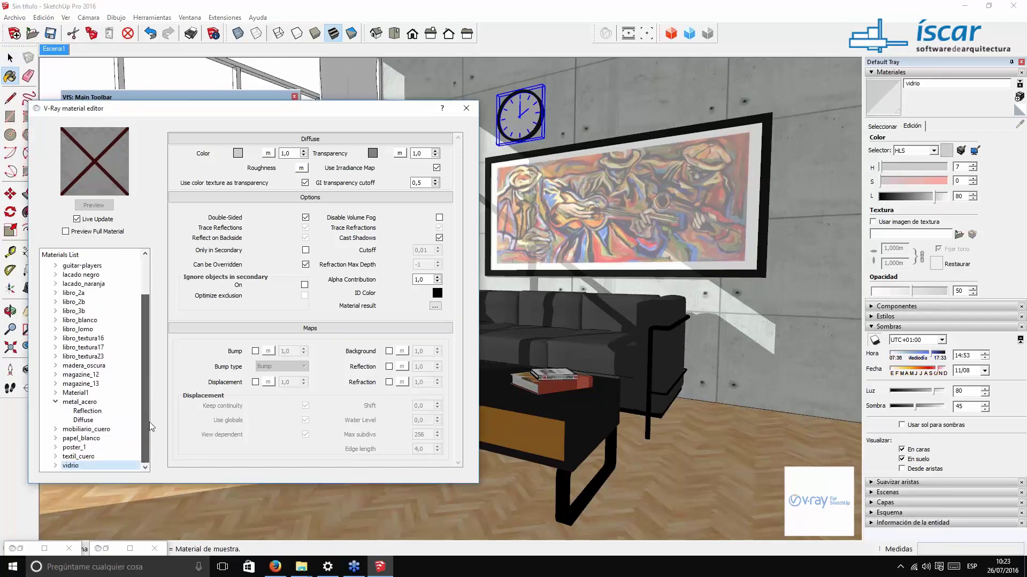
Step: Sample the window glass to examine the reflection settings of Material1 in the V-Ray material editor
left_click_drag(297, 116, 539, 150)
left_click(213, 220, "alt")
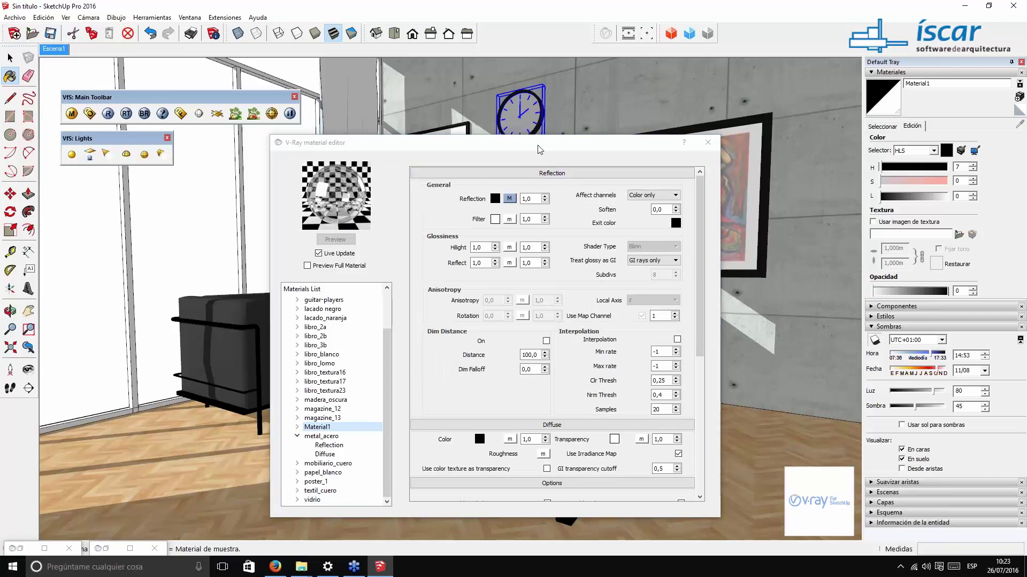
left_click_drag(538, 147, 367, 104)
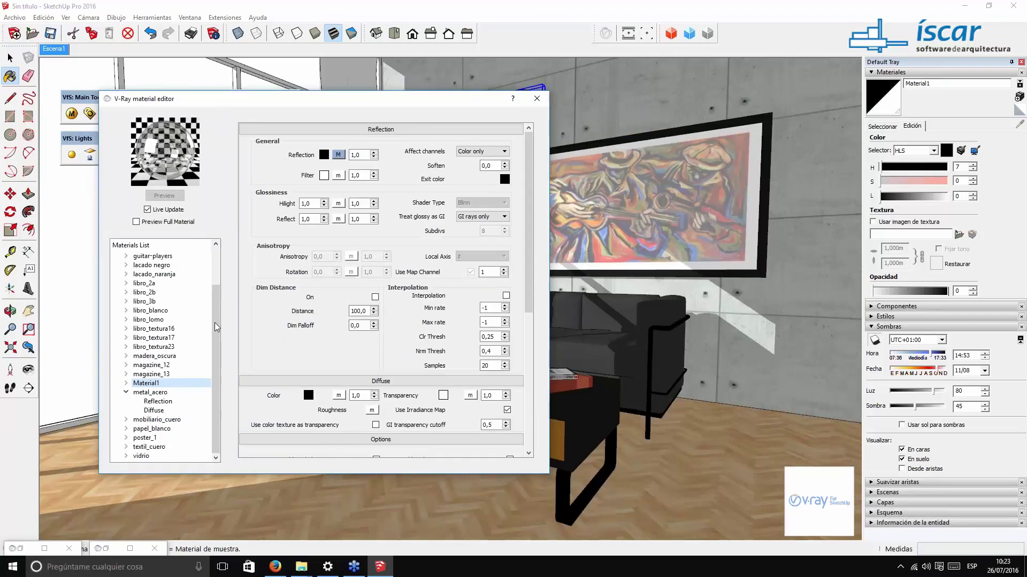
Step: Select the vidrio material in the materials list and import vidrio.vismat into it
left_click(137, 458)
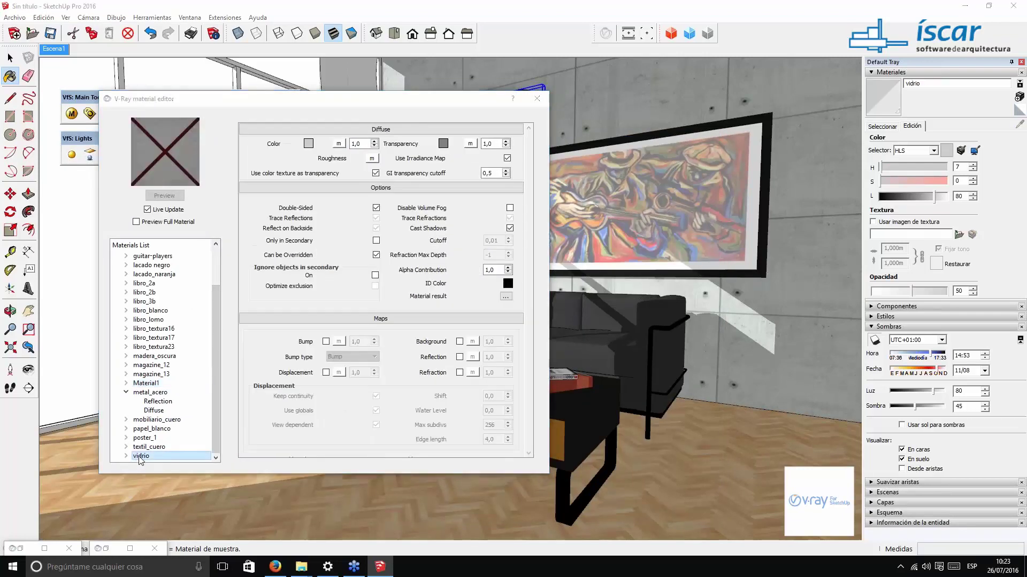
right_click(139, 458)
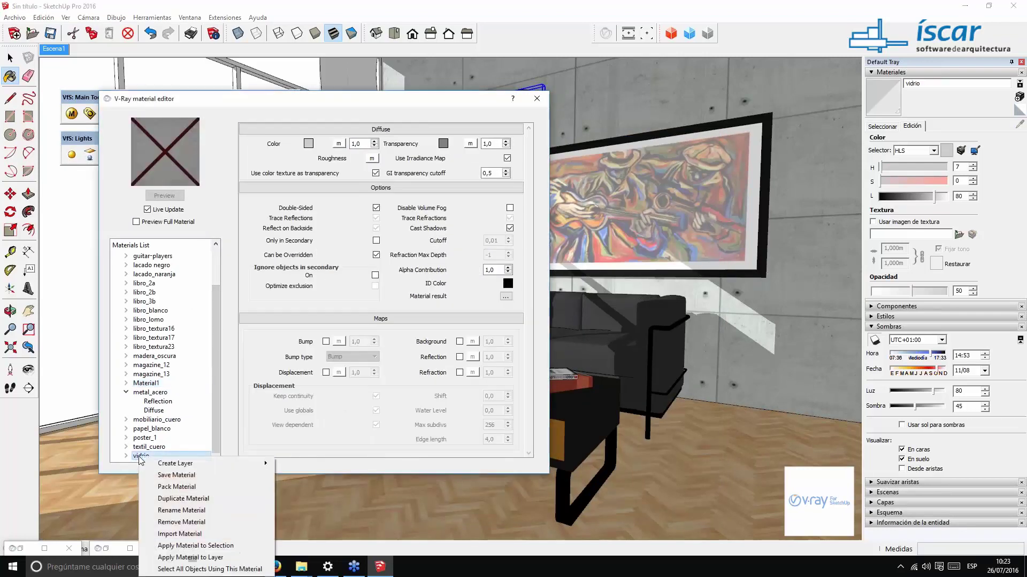
left_click(213, 536)
left_click(266, 325)
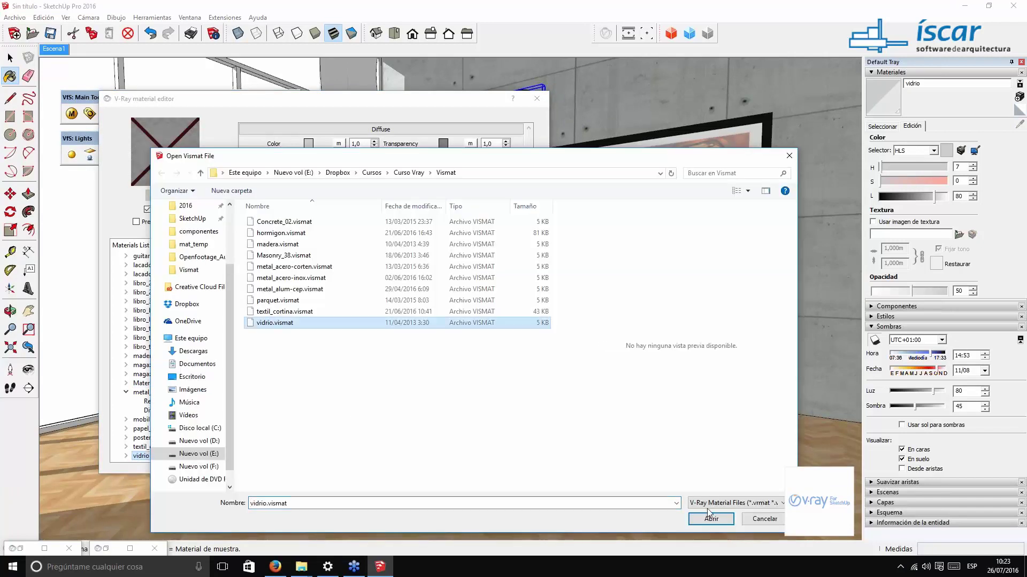
left_click(711, 518)
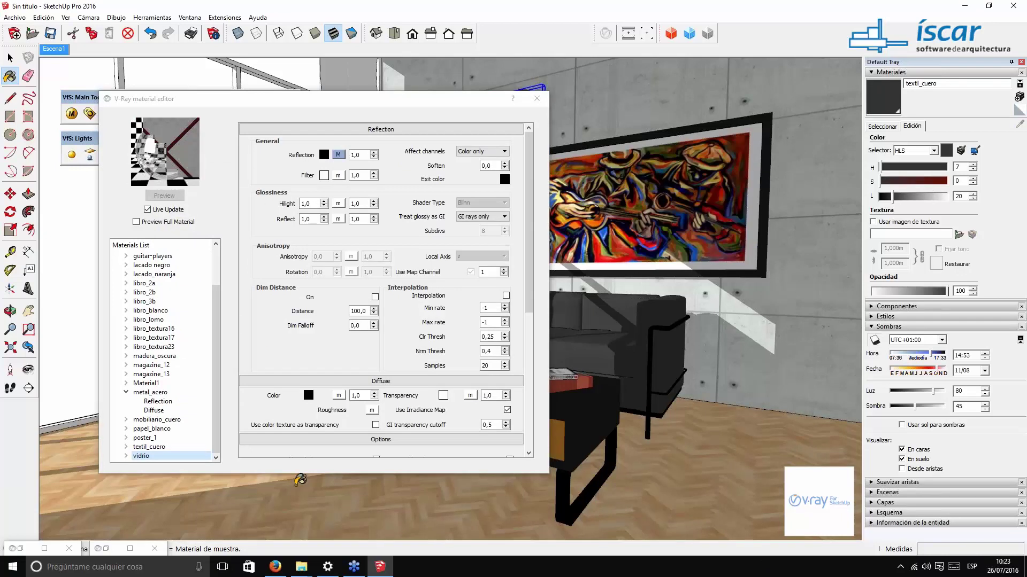
Step: Restore the V-Ray frame buffer to view the render and place the V-Ray option editor next to it
left_click(107, 550)
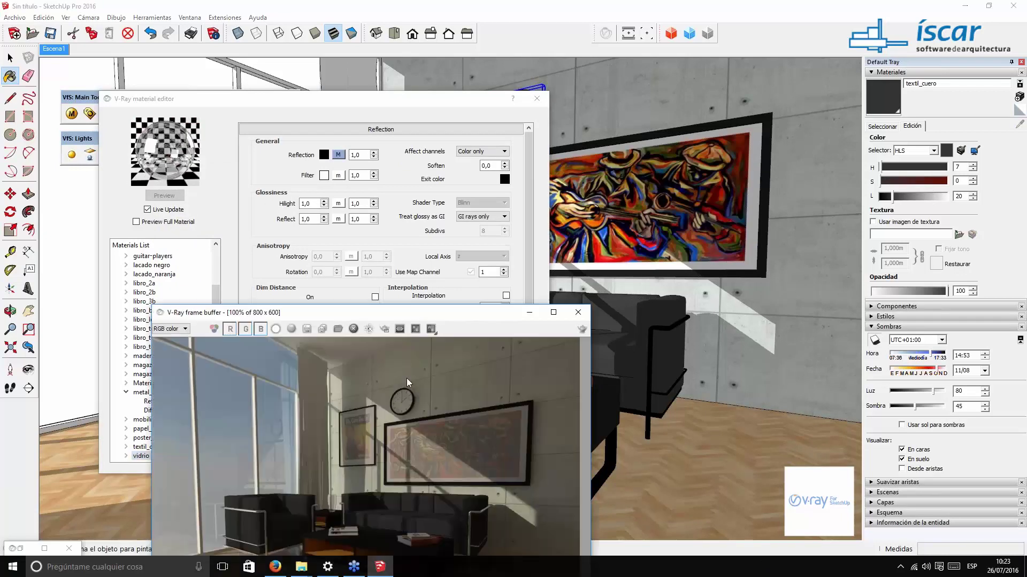
left_click_drag(432, 315, 636, 91)
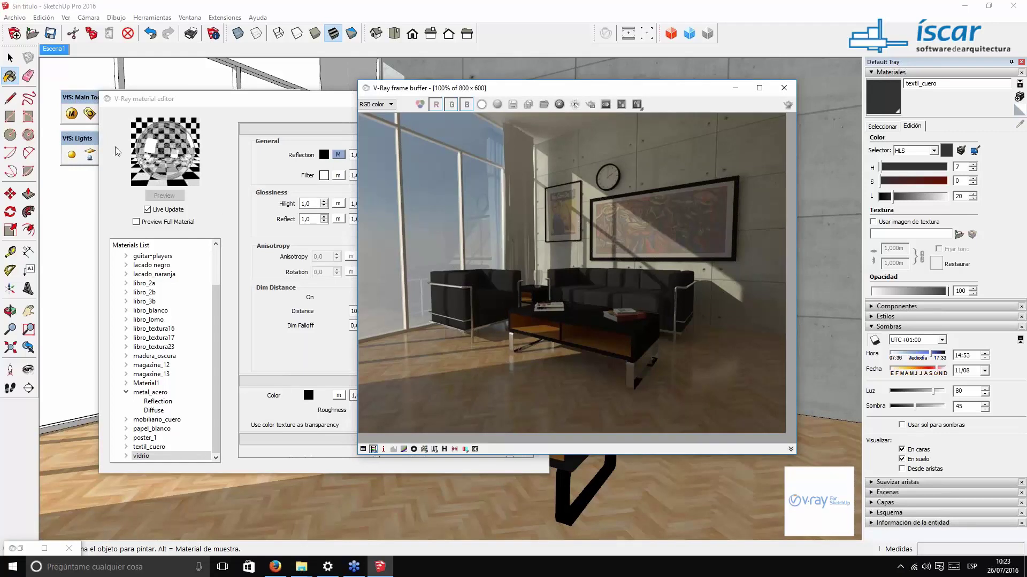
left_click(90, 113)
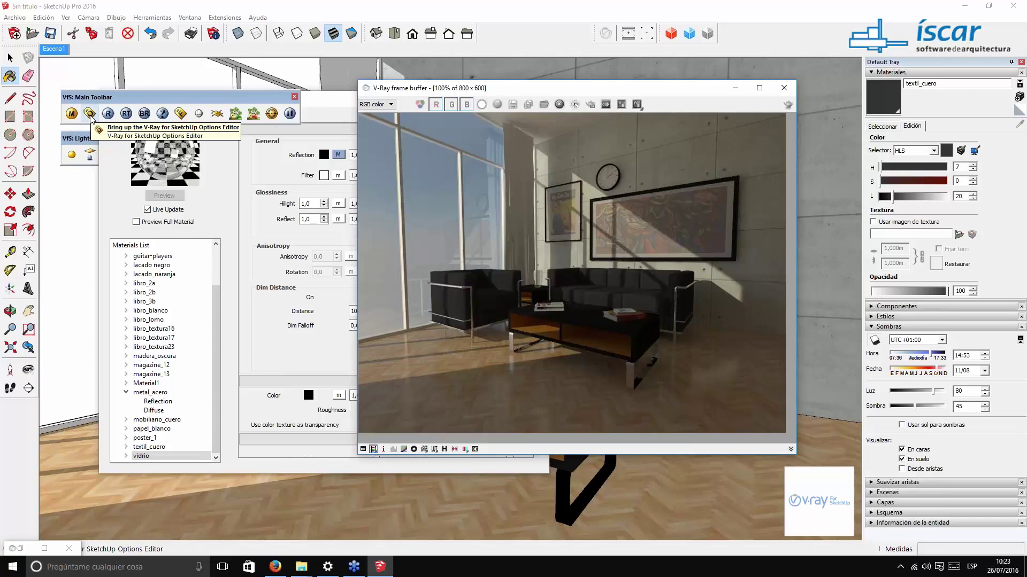
left_click(90, 114)
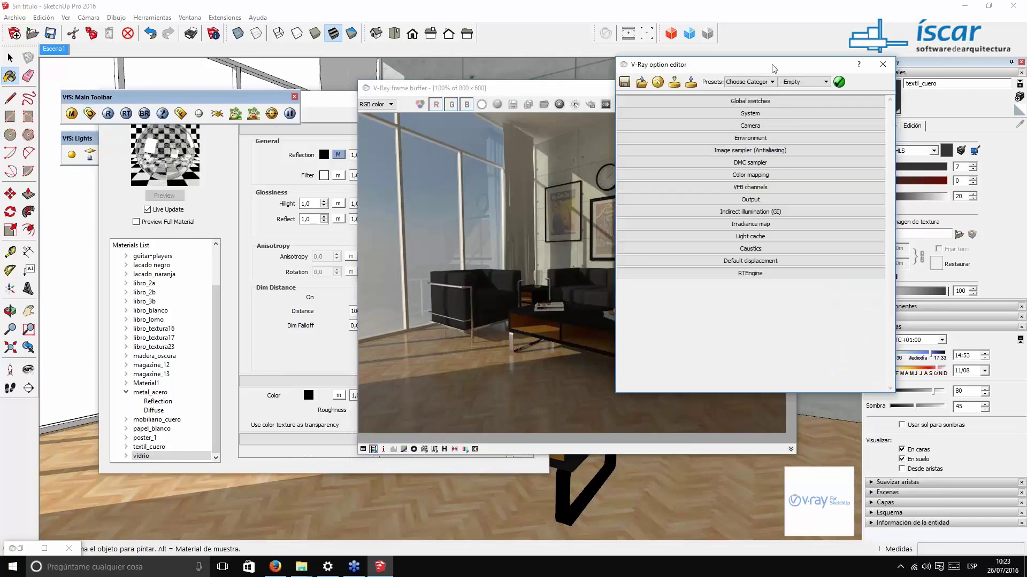
left_click_drag(774, 68, 243, 107)
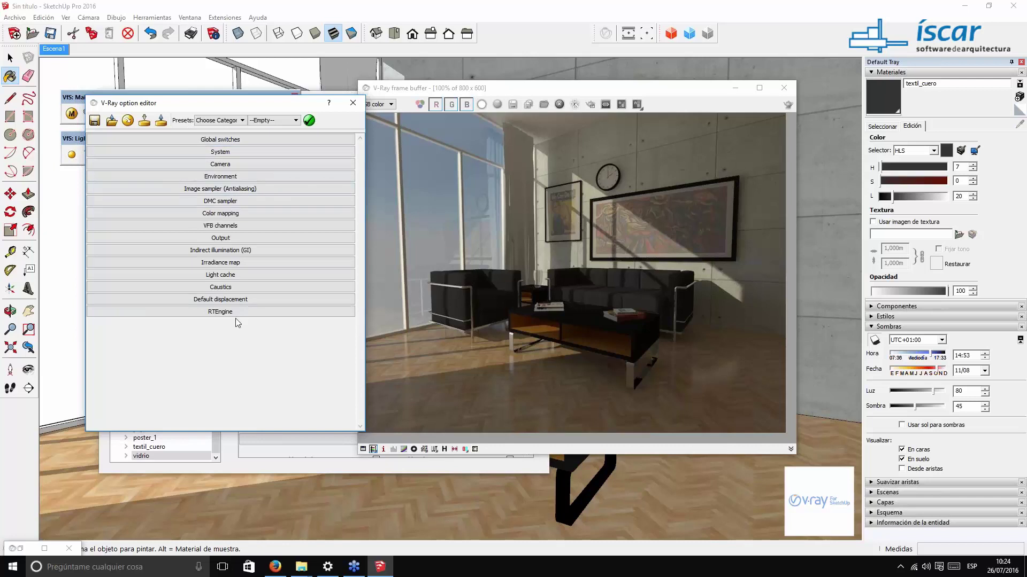
Step: Examine the V-Ray render settings for global switches, system, camera, environment, image sampler, DMC sampler and color mapping
left_click(248, 140)
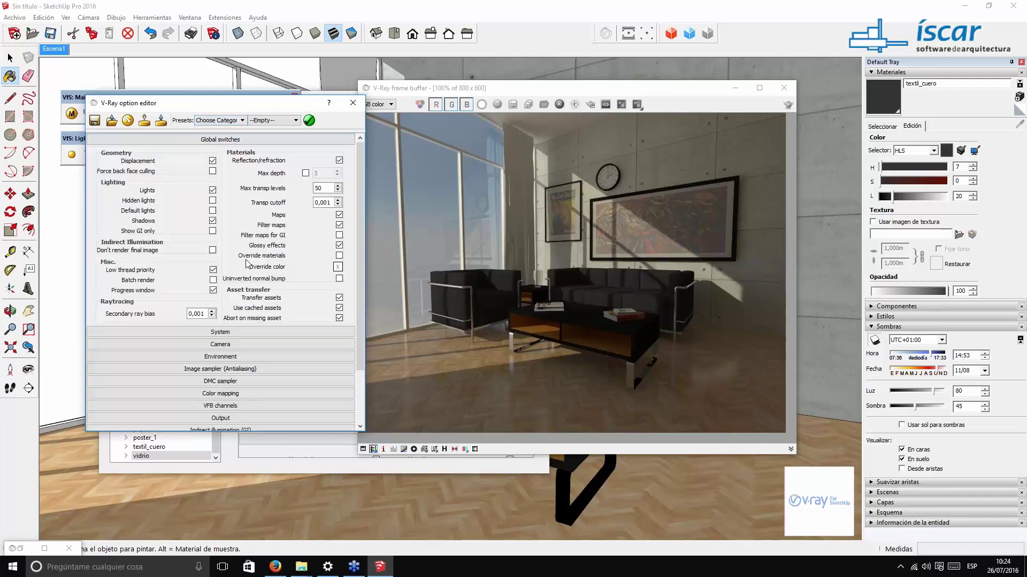
left_click(245, 333)
scroll(251, 331, "down", 2)
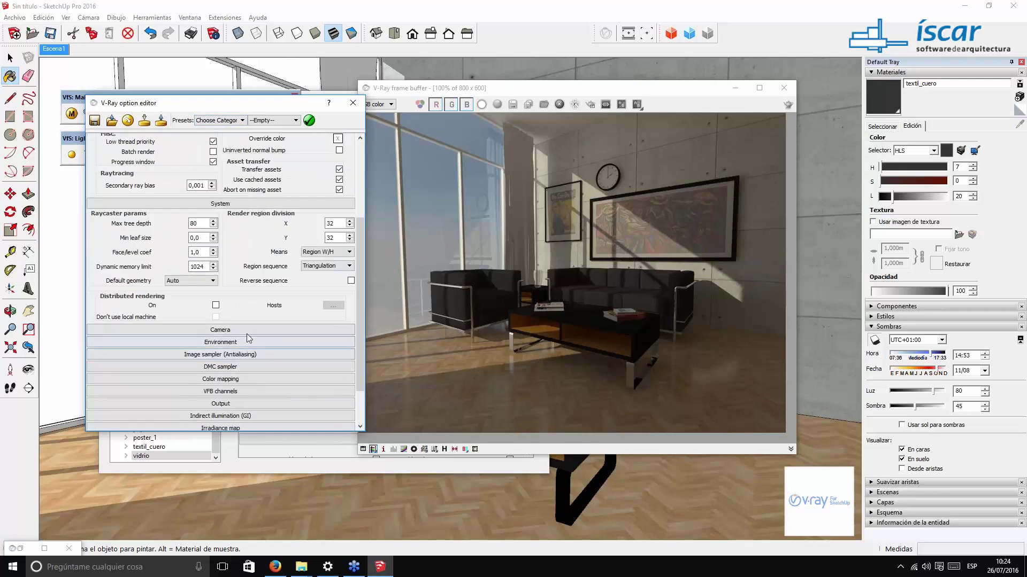
left_click(247, 331)
scroll(258, 309, "down", 5)
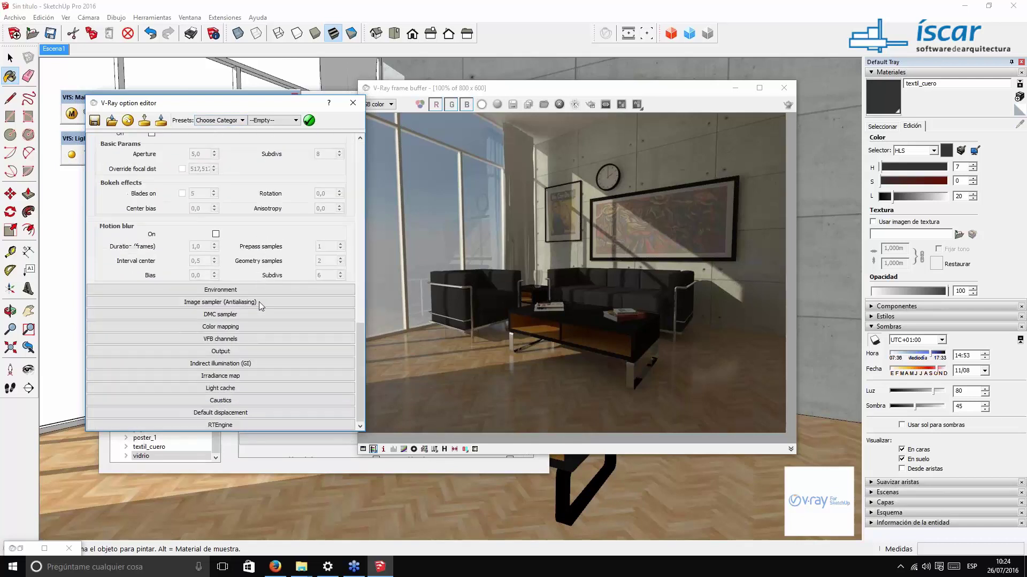
left_click(254, 290)
scroll(253, 292, "down", 1)
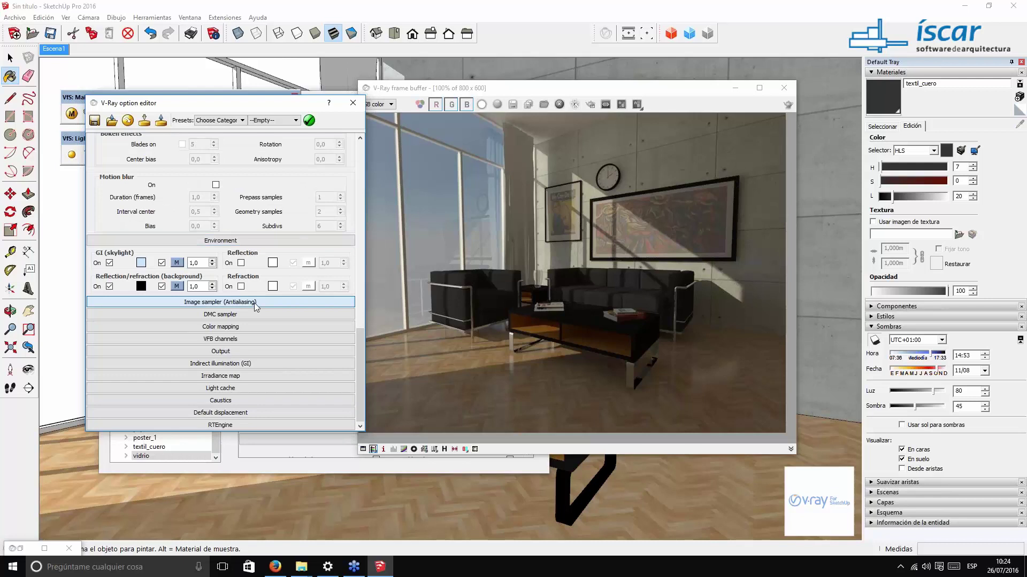
left_click(252, 299)
scroll(260, 293, "down", 2)
left_click(259, 314)
scroll(268, 320, "down", 1)
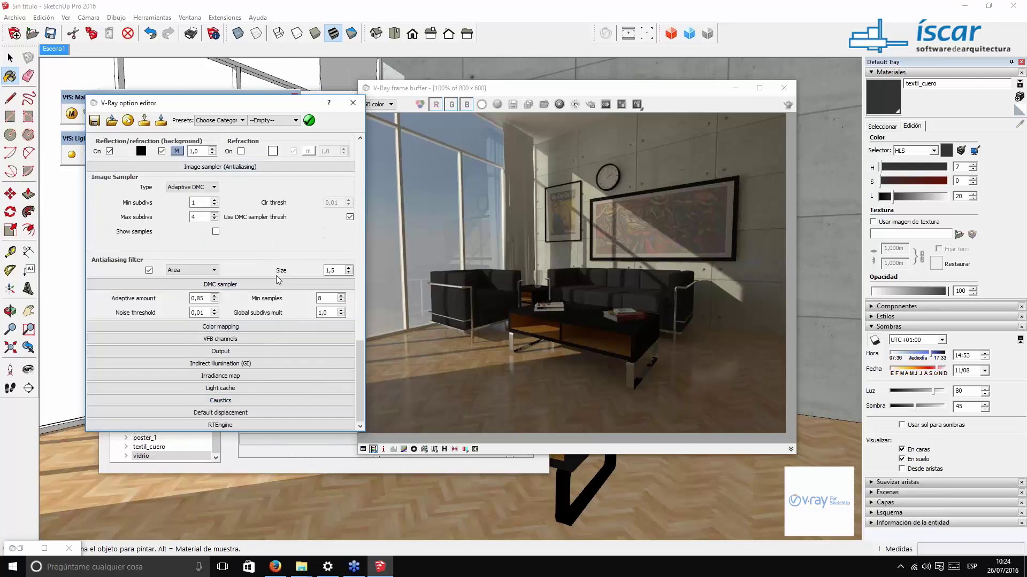
left_click(272, 328)
scroll(273, 331, "down", 3)
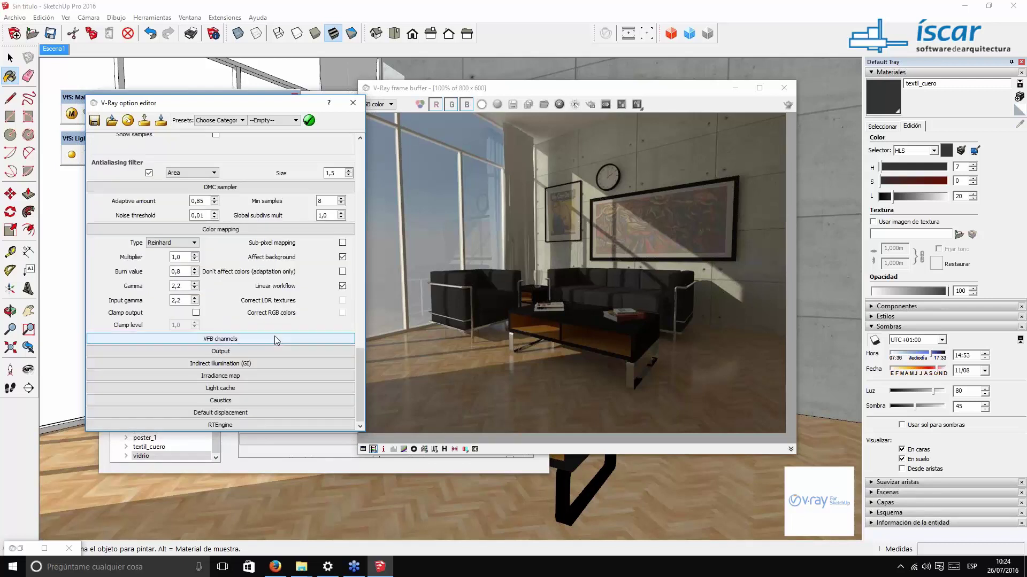
Step: Collapse all the expanded settings sections in the V-Ray option editor
left_click(233, 229)
left_click(228, 289)
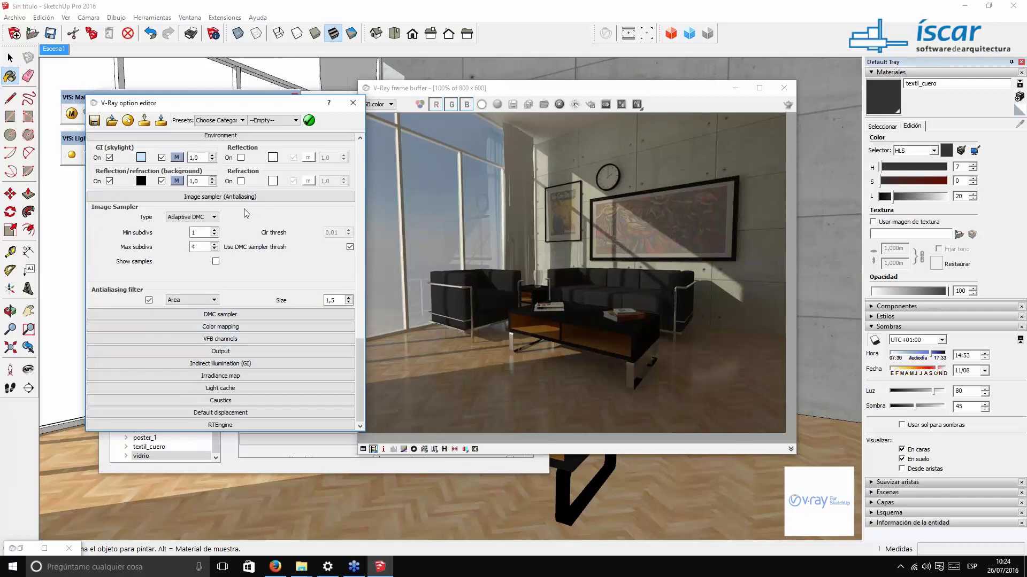
left_click(243, 197)
scroll(235, 267, "up", 10)
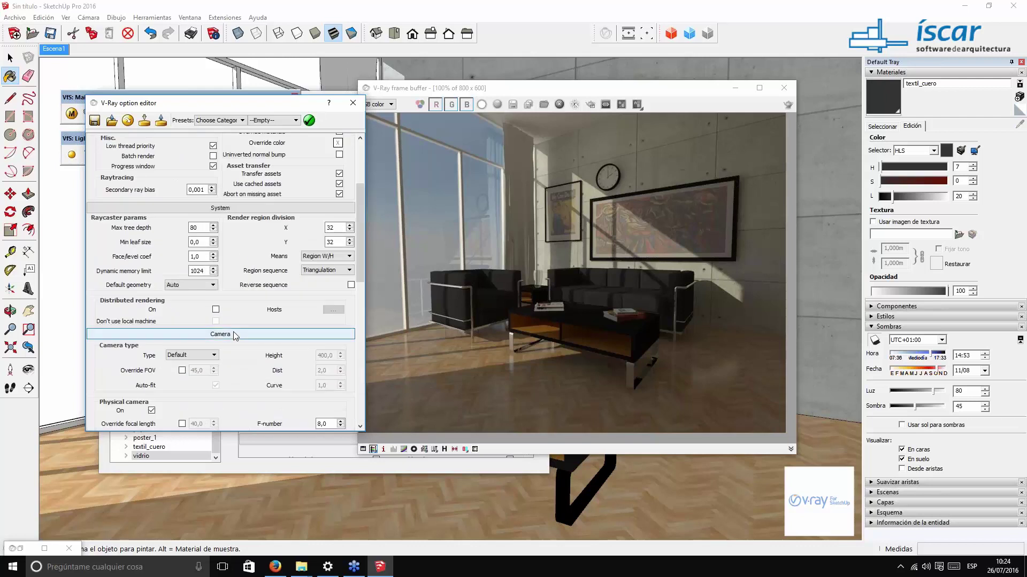
left_click(234, 333)
scroll(268, 257, "up", 5)
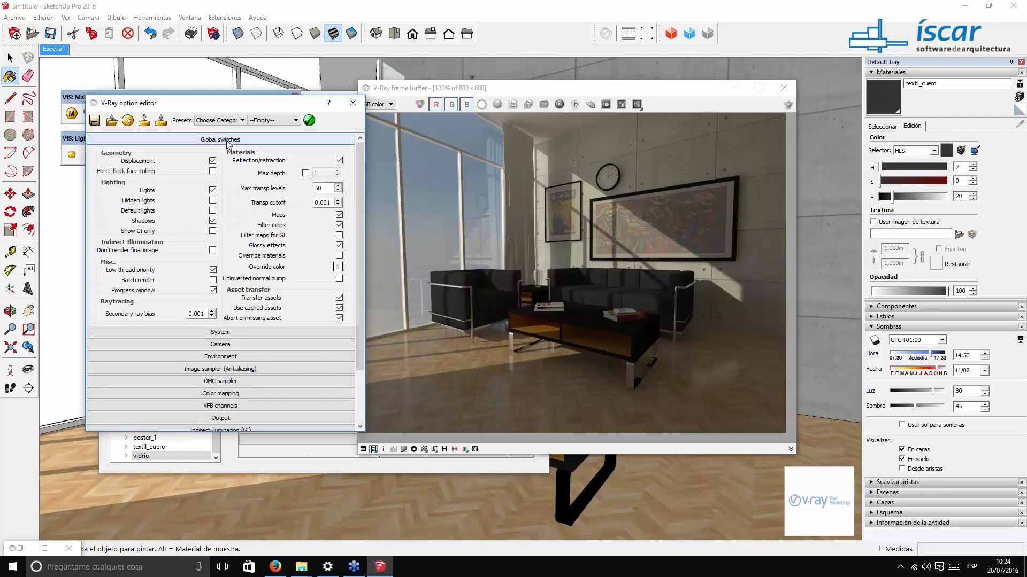
left_click(227, 140)
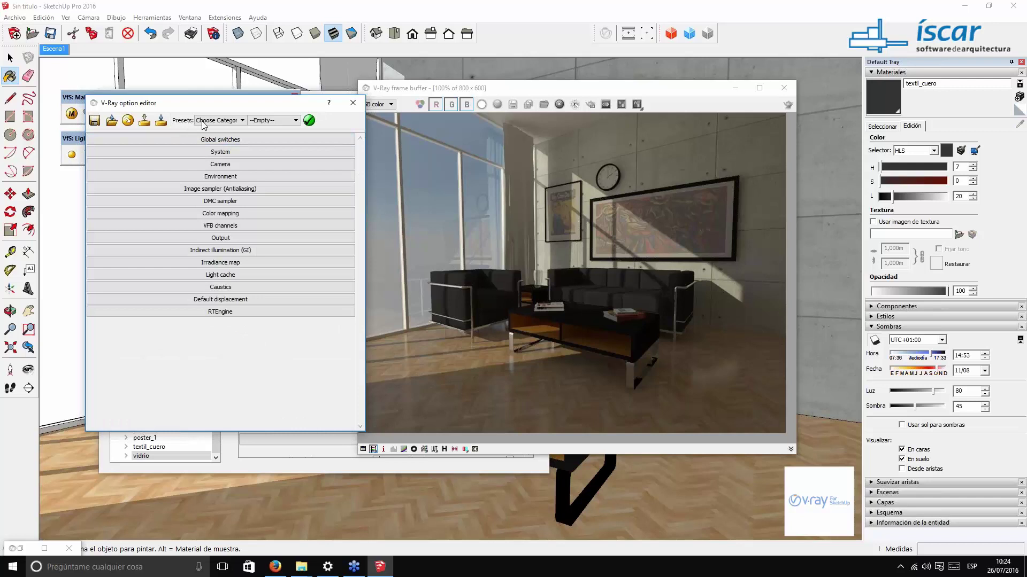
Step: Load the Interior preset 01_Test_Quality_Interior and start rendering the scene
left_click(222, 120)
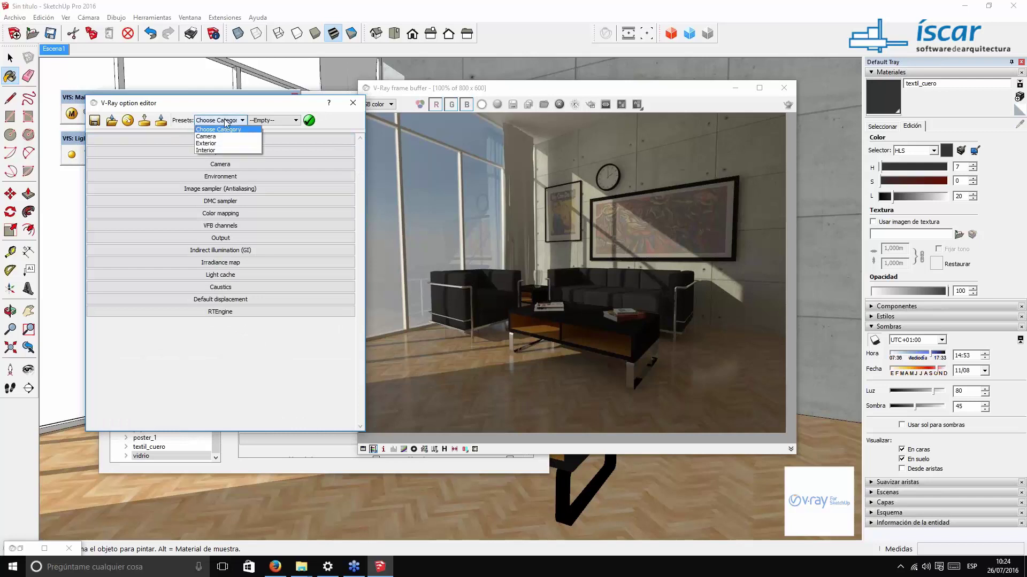
left_click(227, 149)
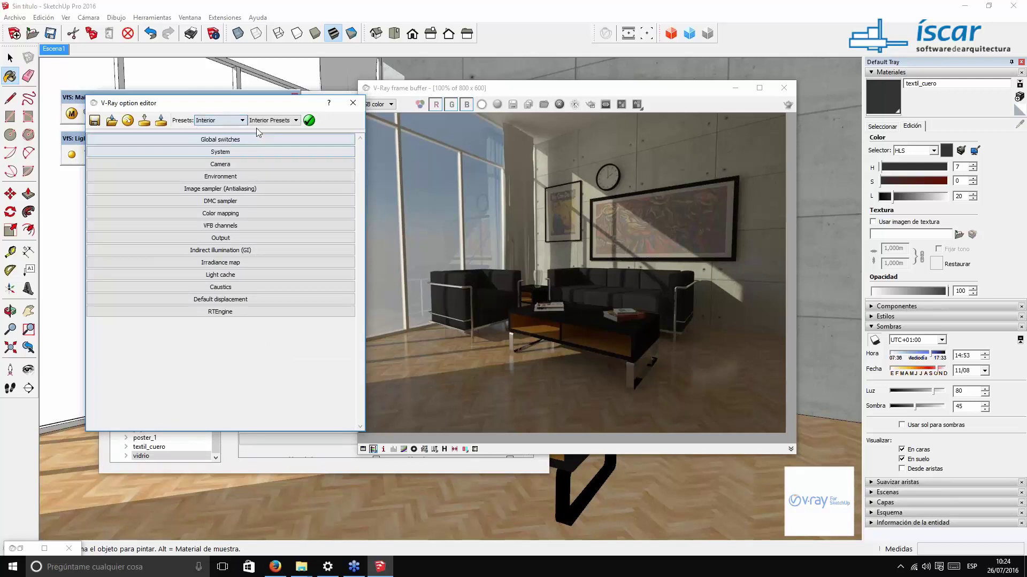
left_click(294, 121)
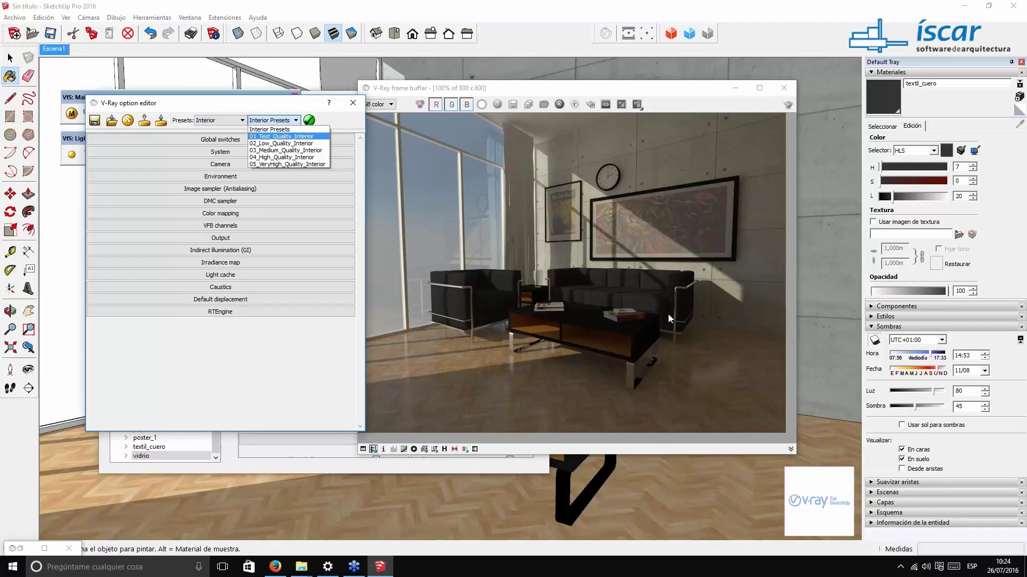
left_click(299, 136)
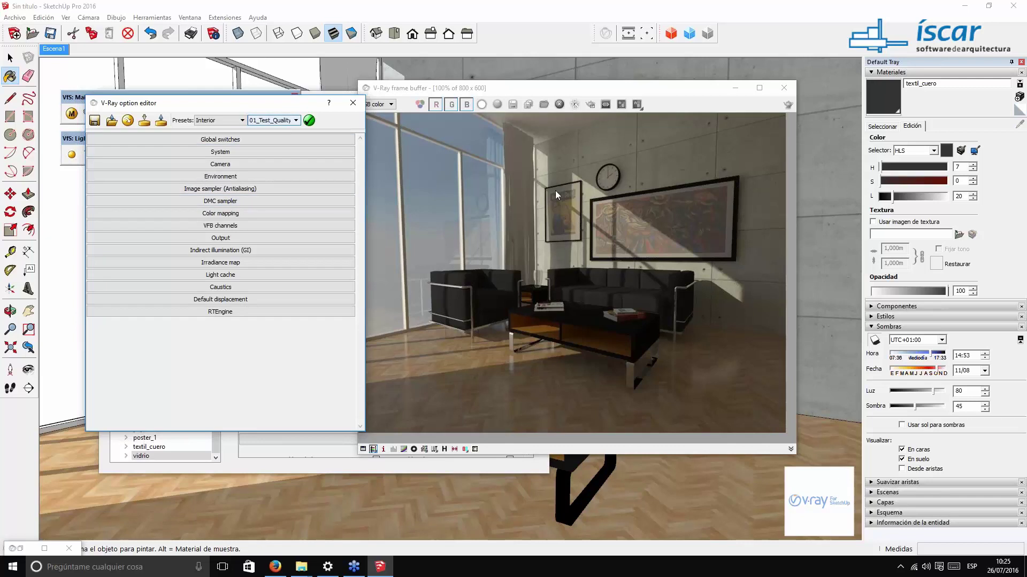
left_click(789, 105)
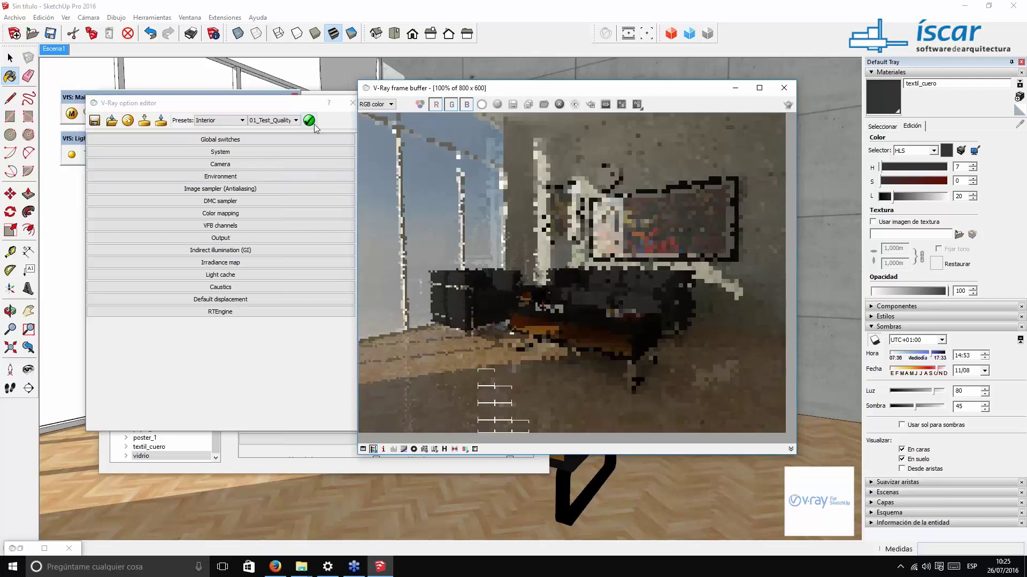
Step: Set the physical camera's film speed (ISO) to 400 in the V-Ray camera options
left_click(281, 105)
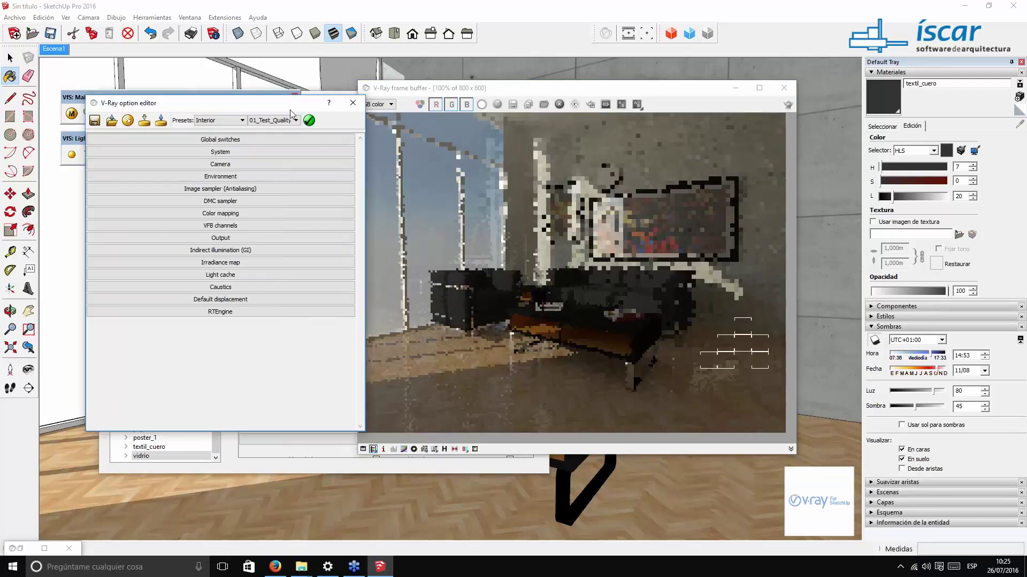
left_click(223, 165)
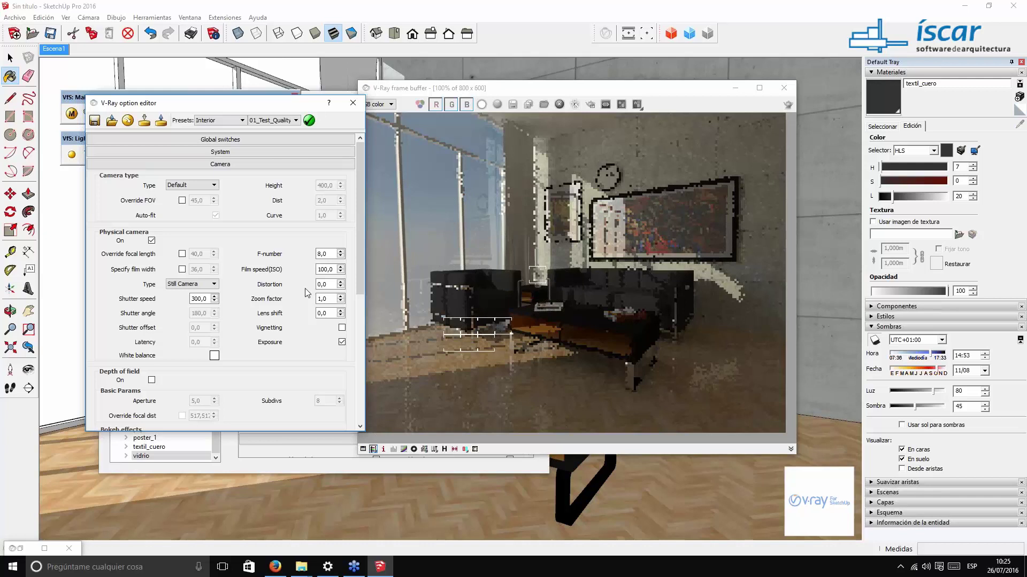
double_click(325, 269)
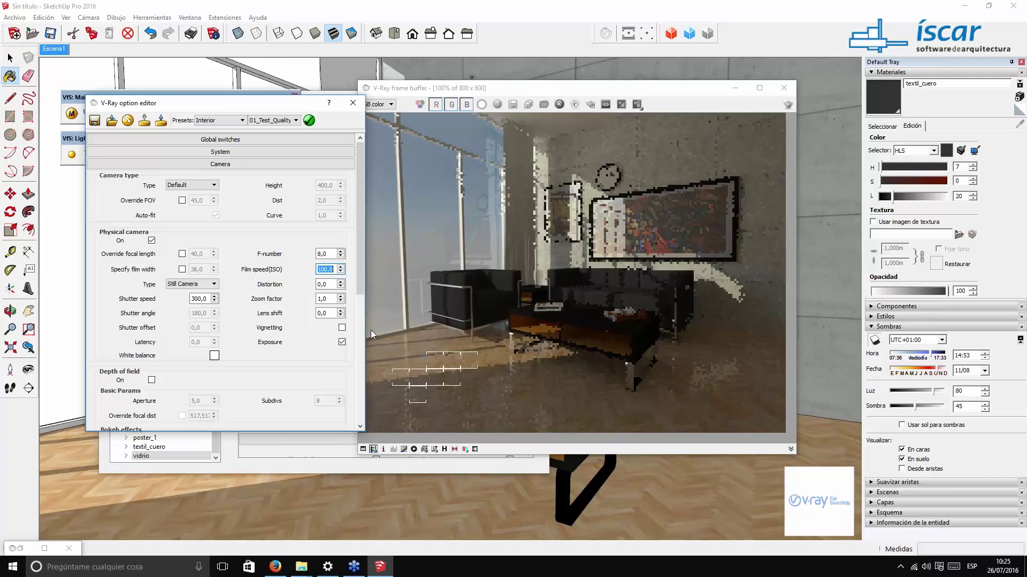
type("400")
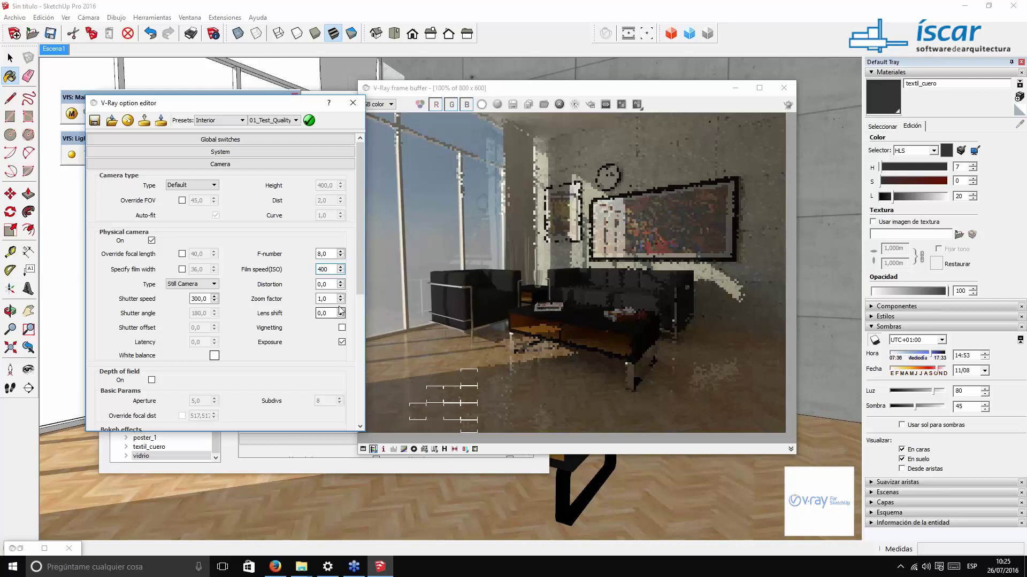
double_click(325, 269)
type("2")
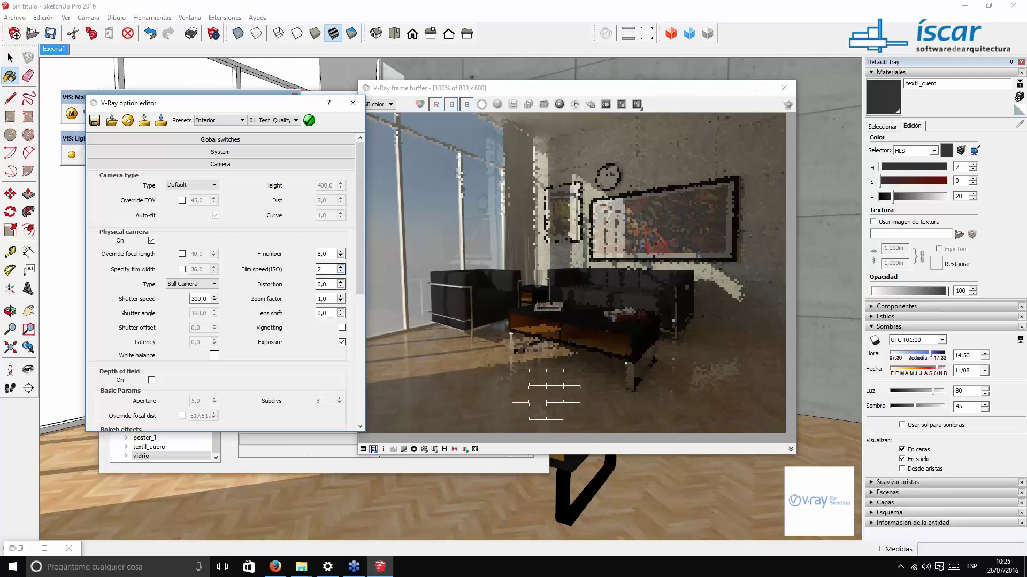
double_click(329, 269)
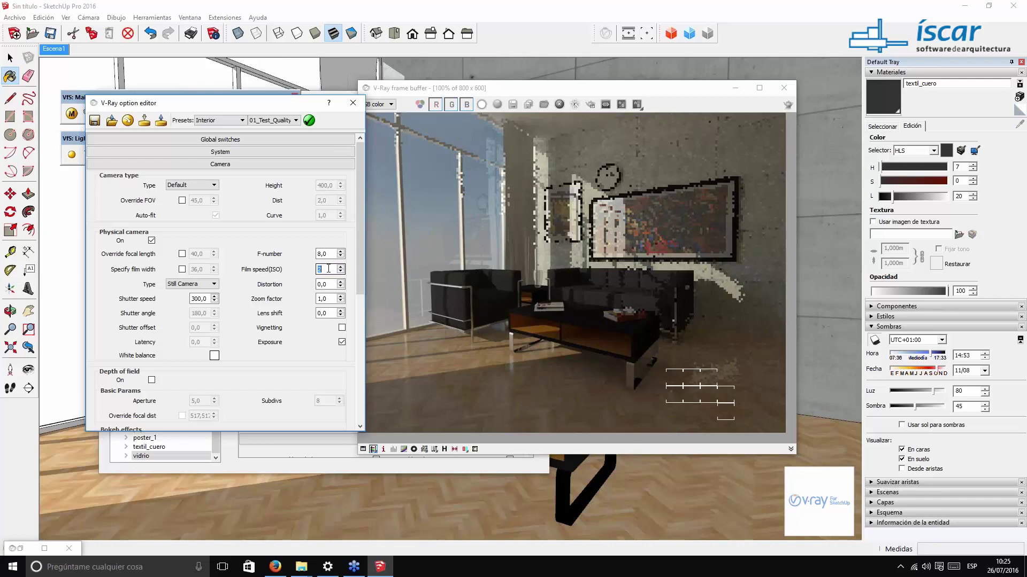
type("400")
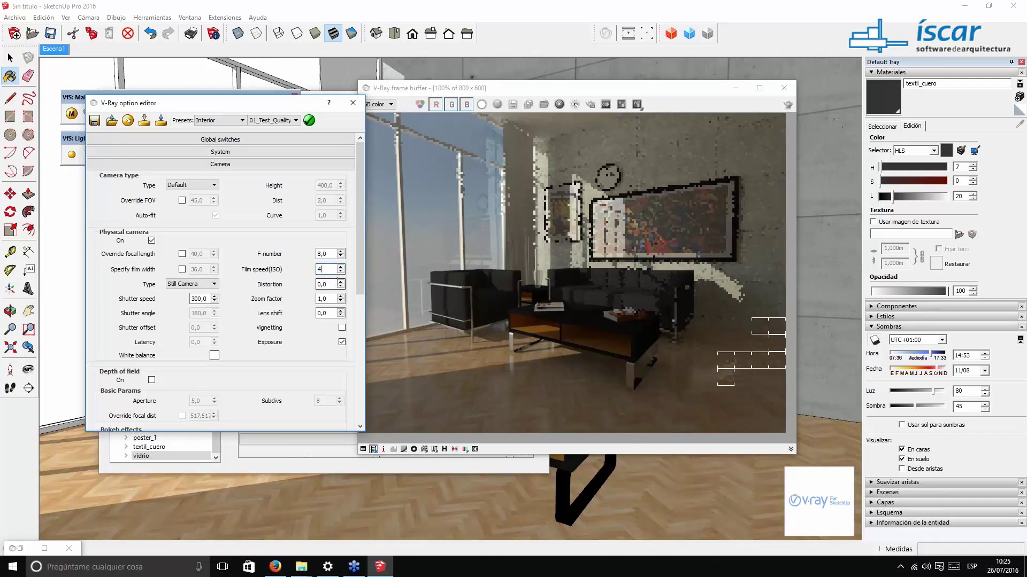
left_click(199, 299)
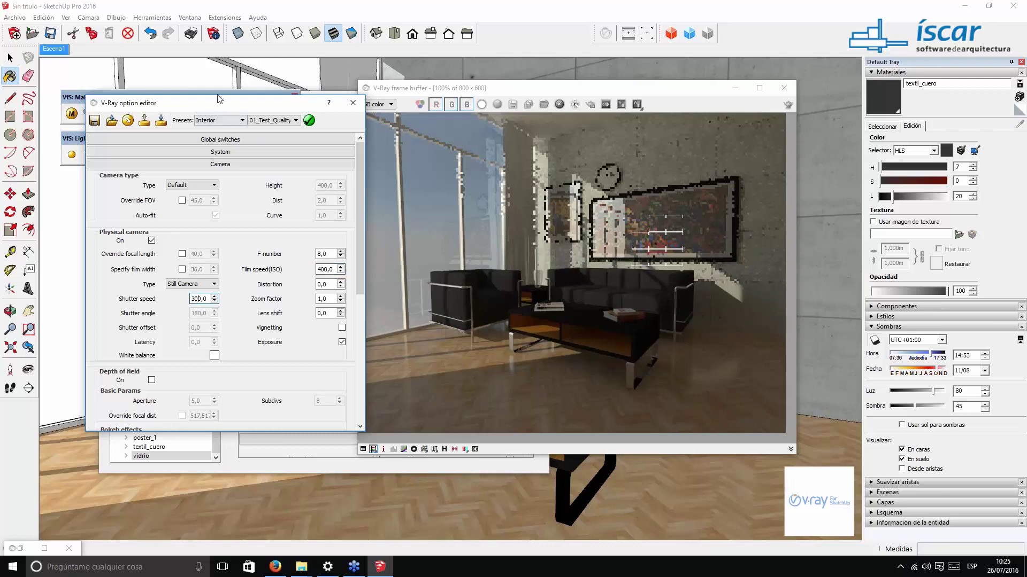
Step: Stop the running render and render only a region covering the small framed picture, the wall clock and part of the sofa
left_click(21, 549)
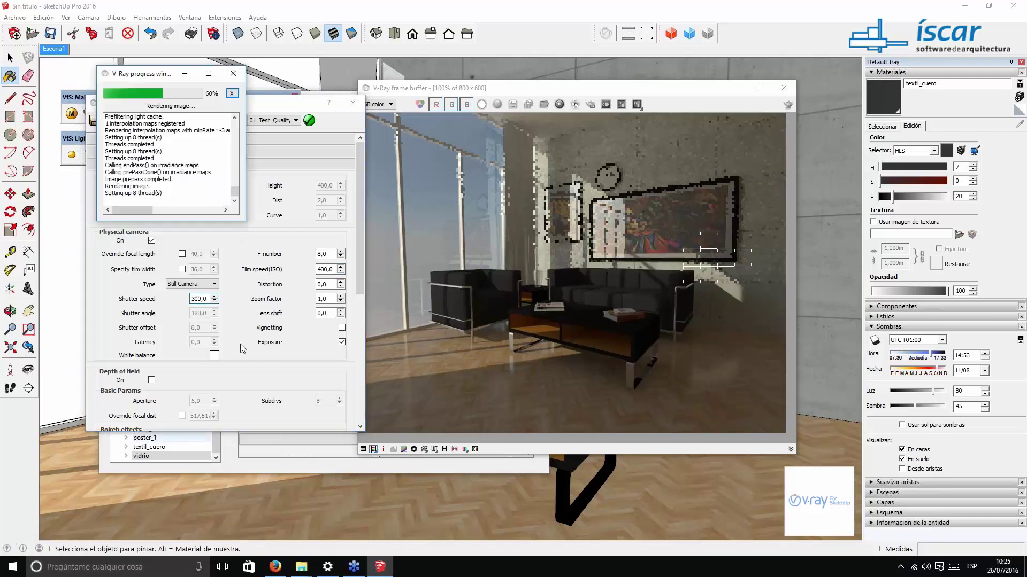
left_click(232, 94)
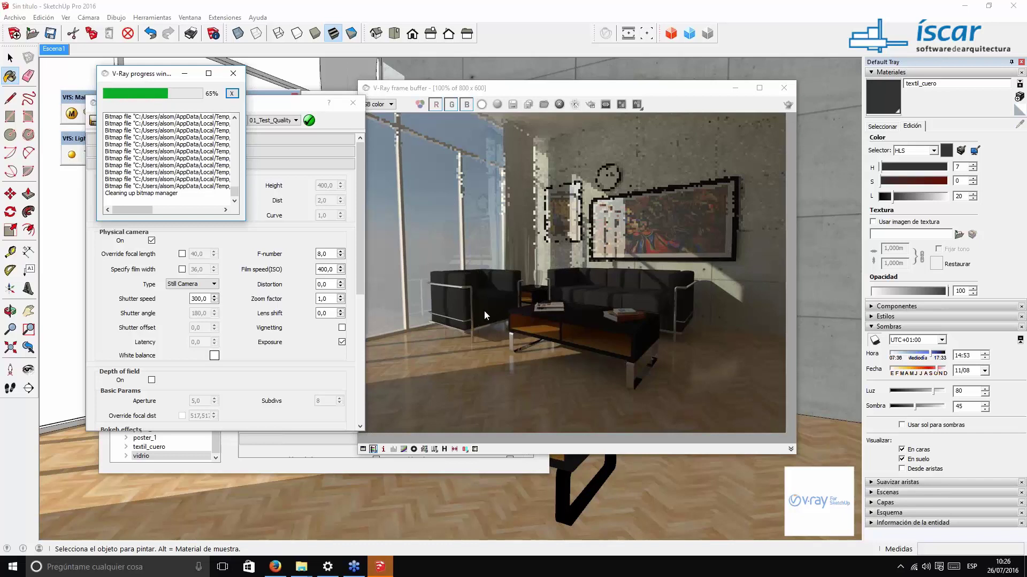
left_click(591, 104)
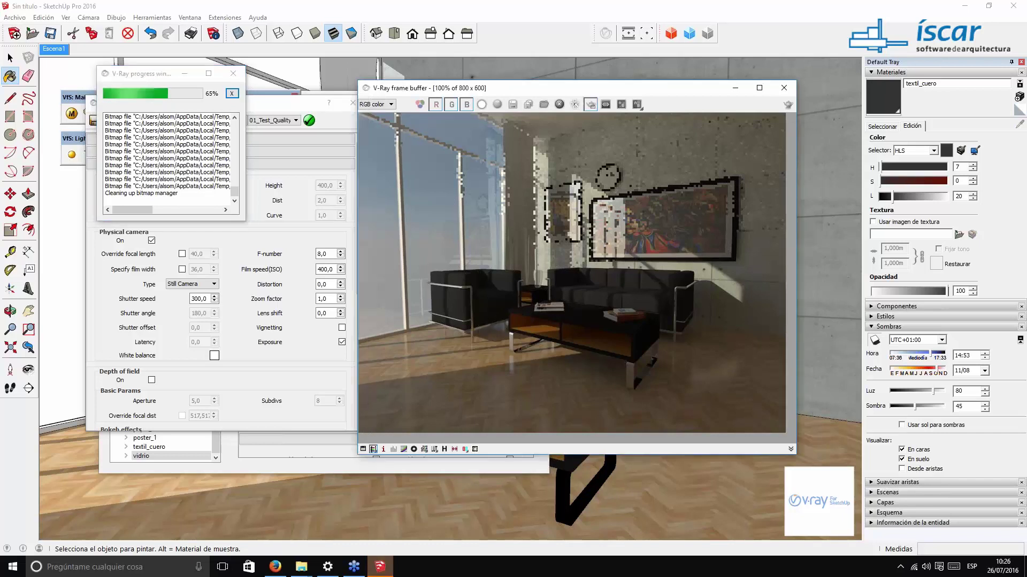
left_click_drag(495, 170, 643, 302)
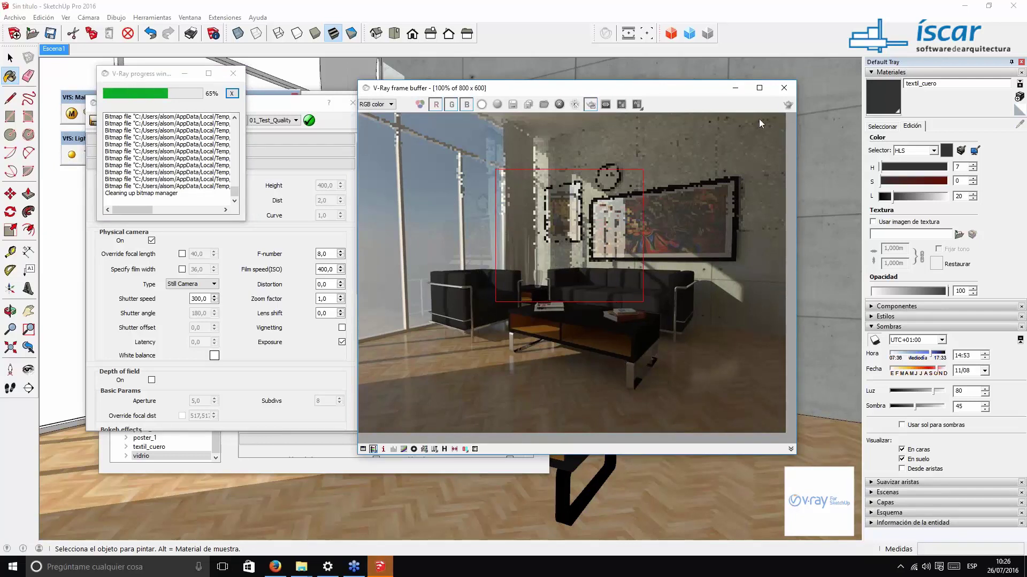
left_click(789, 105)
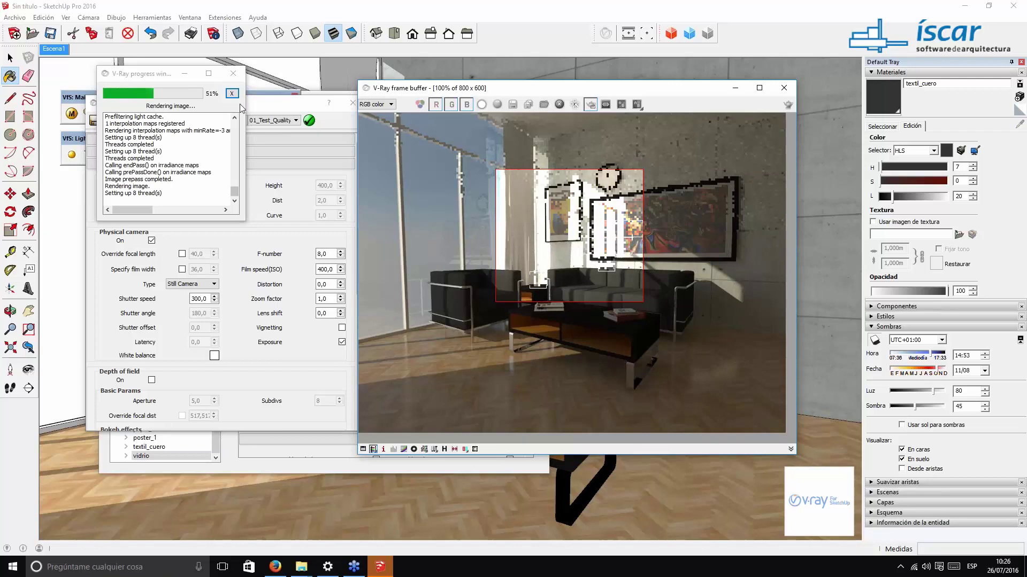
Step: Set the physical camera's film speed (ISO) to 250 and render the region again
left_click(325, 269)
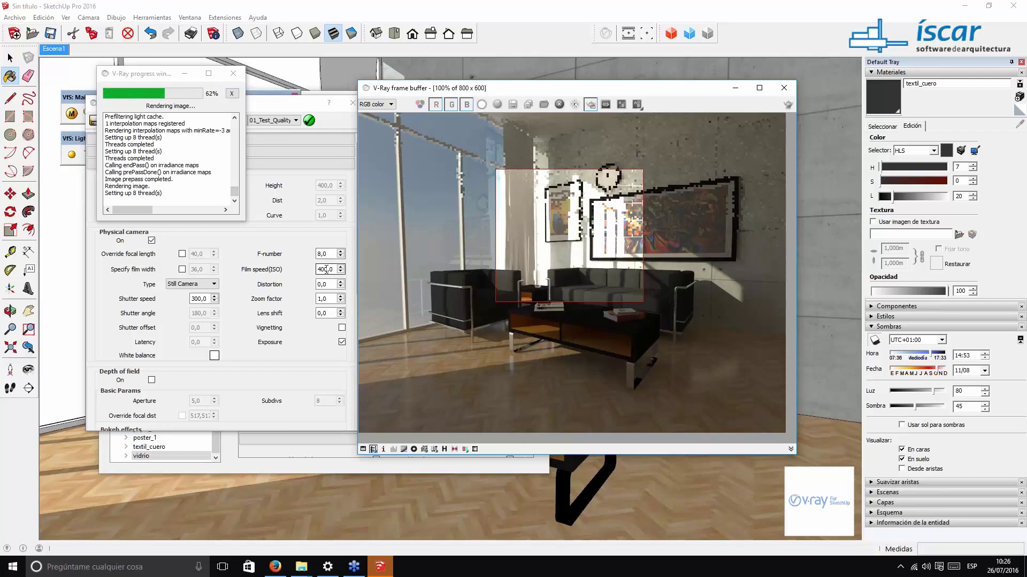
type("250")
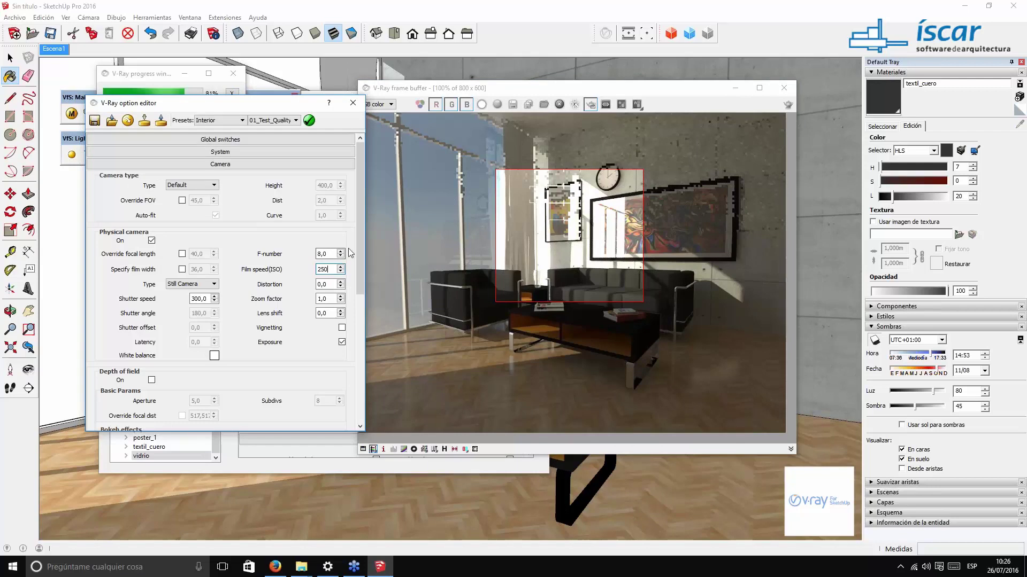
key("Return")
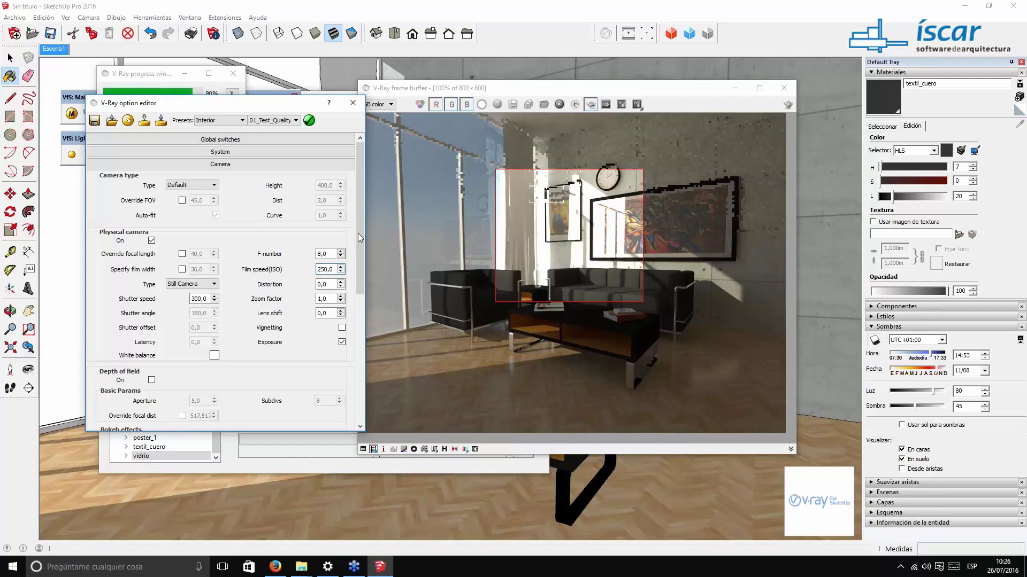
left_click(789, 105)
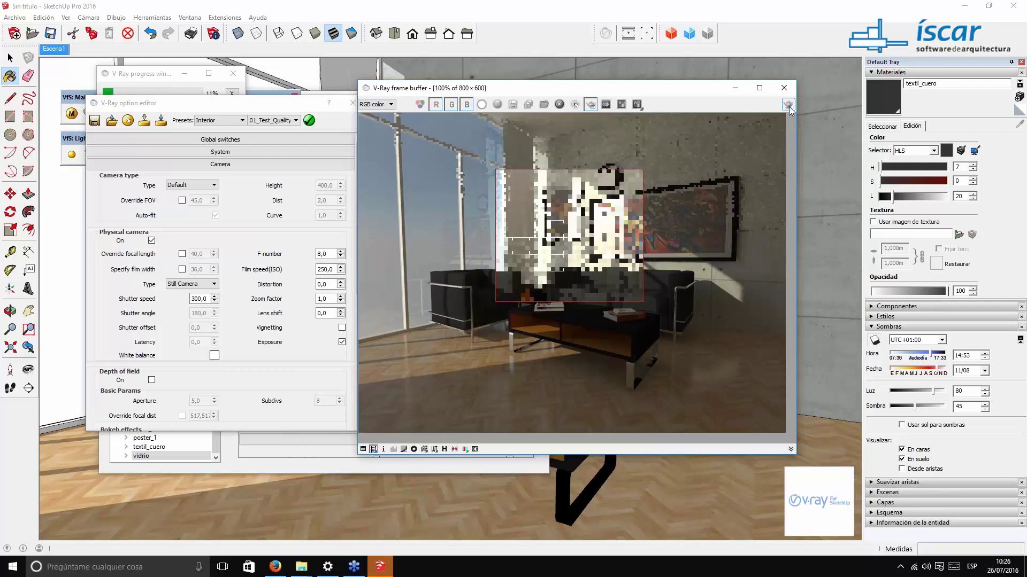
left_click(788, 106)
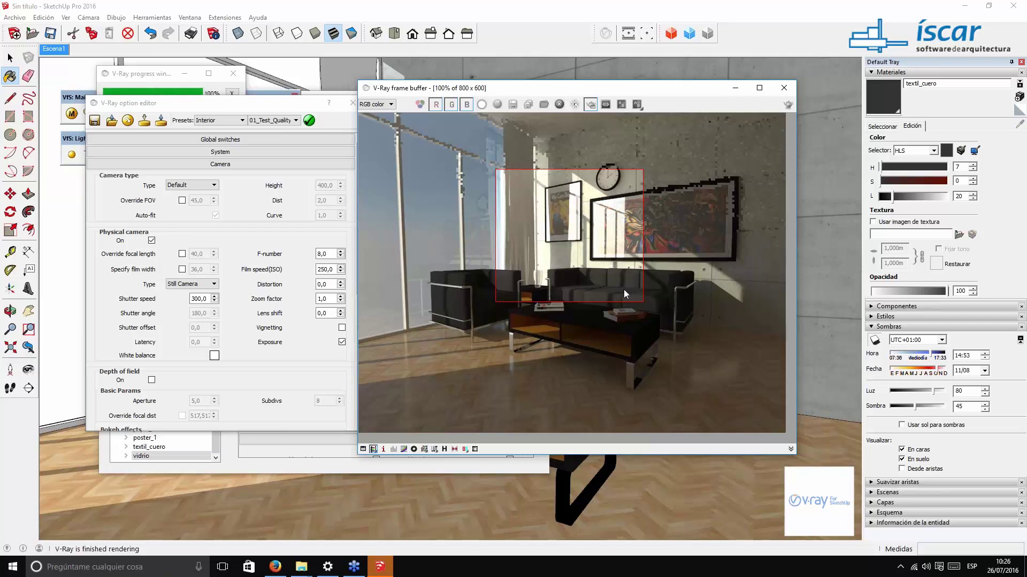
Step: Turn off region rendering, render the full image and minimise the V-Ray frame buffer
left_click(590, 103)
left_click(788, 105)
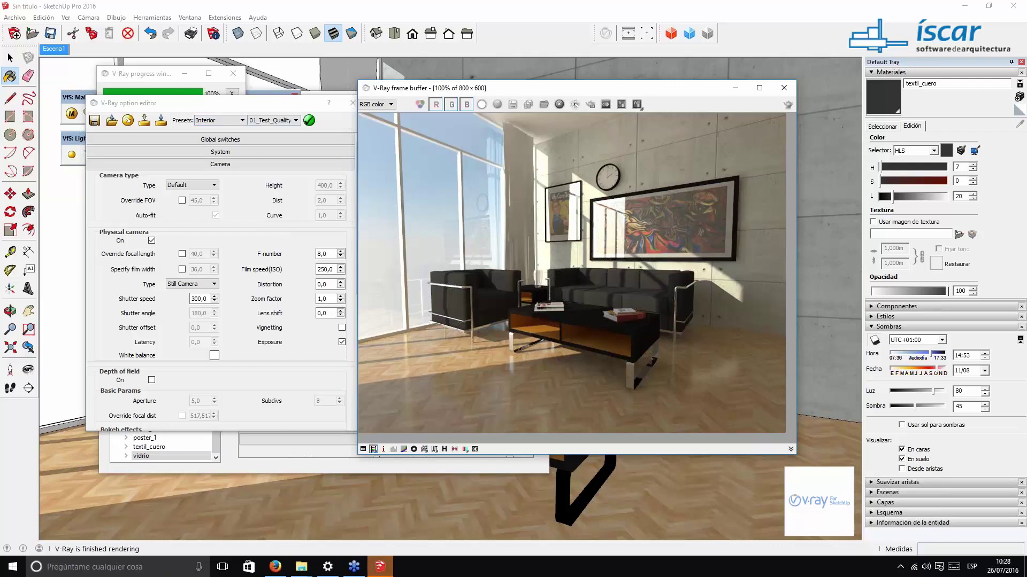
left_click(737, 90)
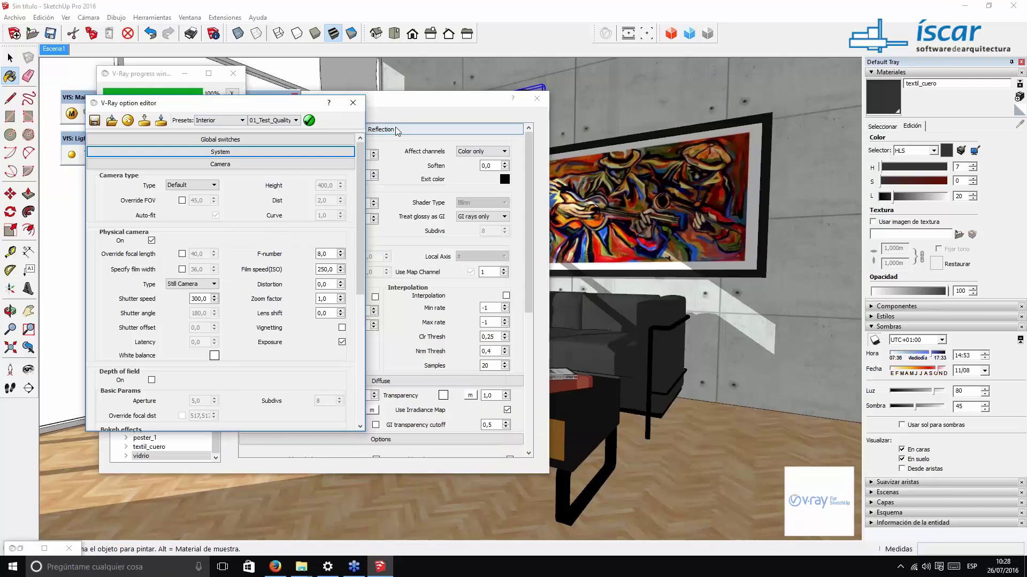
Step: Close the V-Ray material editor and the V-Ray option editor
left_click(536, 98)
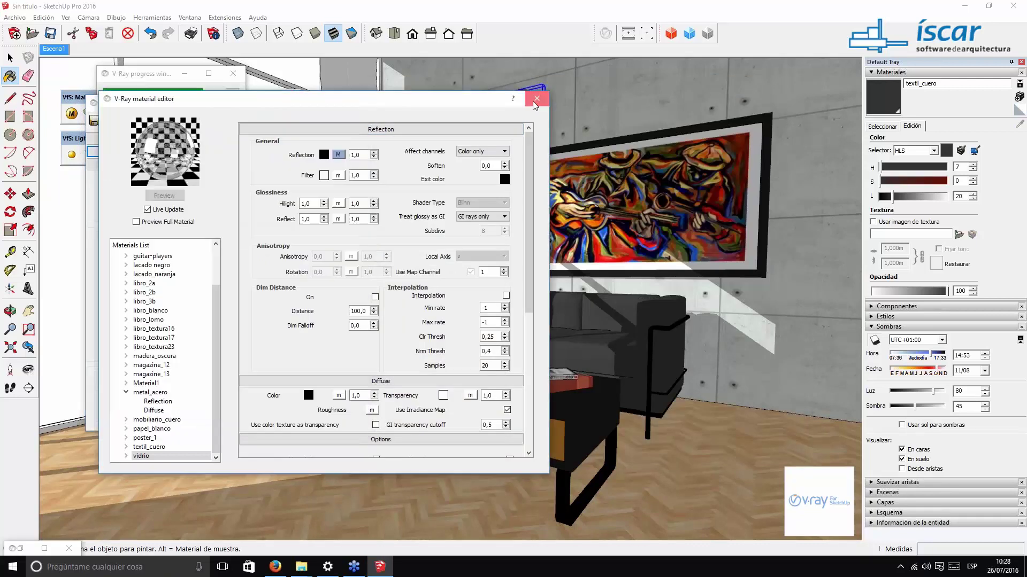
left_click(537, 98)
left_click(353, 102)
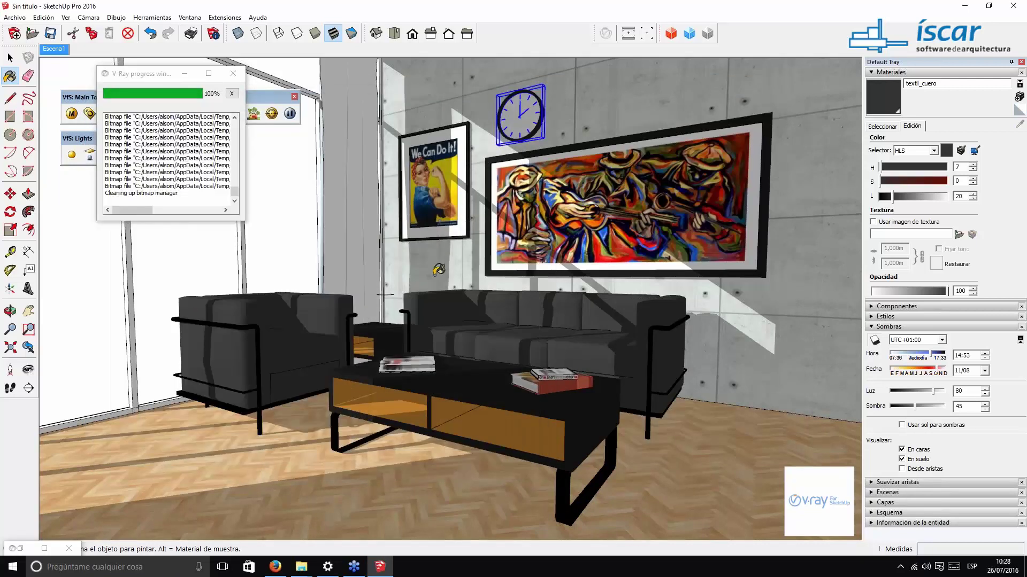
Step: Minimise the V-Ray progress window and place a V-Ray dome light on the ground outside the house
mouse_move(384, 294)
middle_mouse_down()
mouse_move(690, 245)
mouse_move(82, 199)
middle_mouse_up()
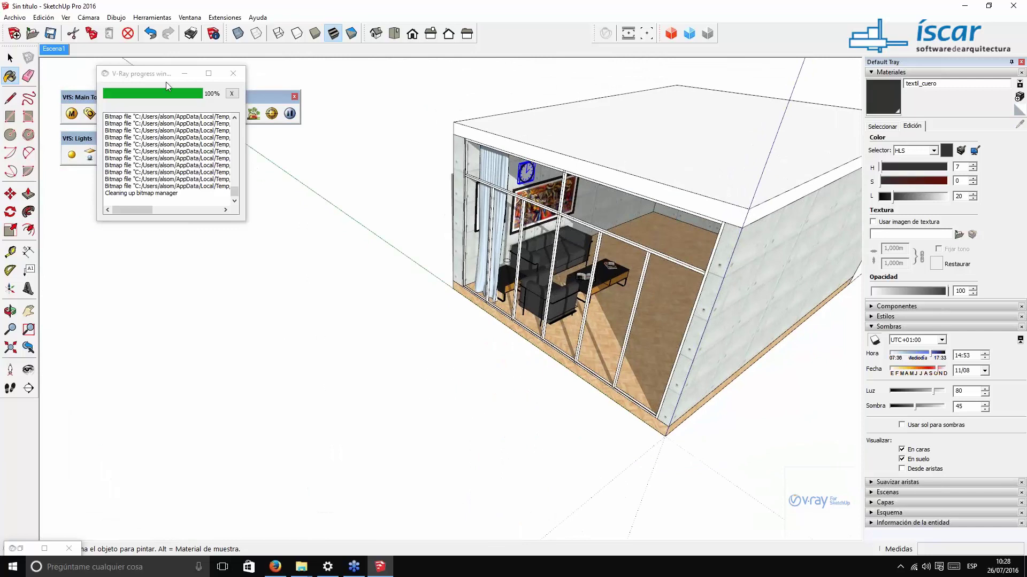
left_click(185, 74)
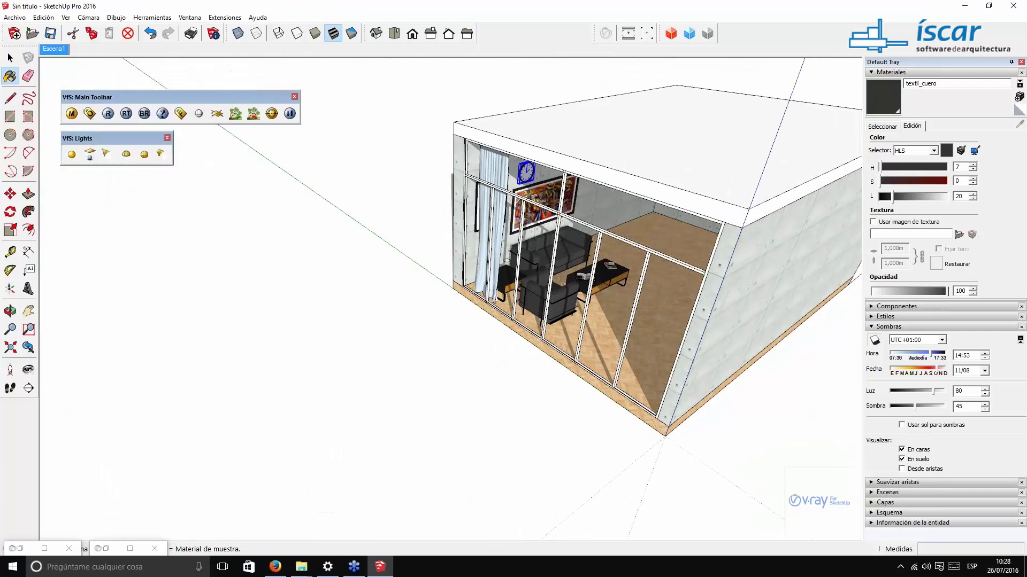
left_click(126, 155)
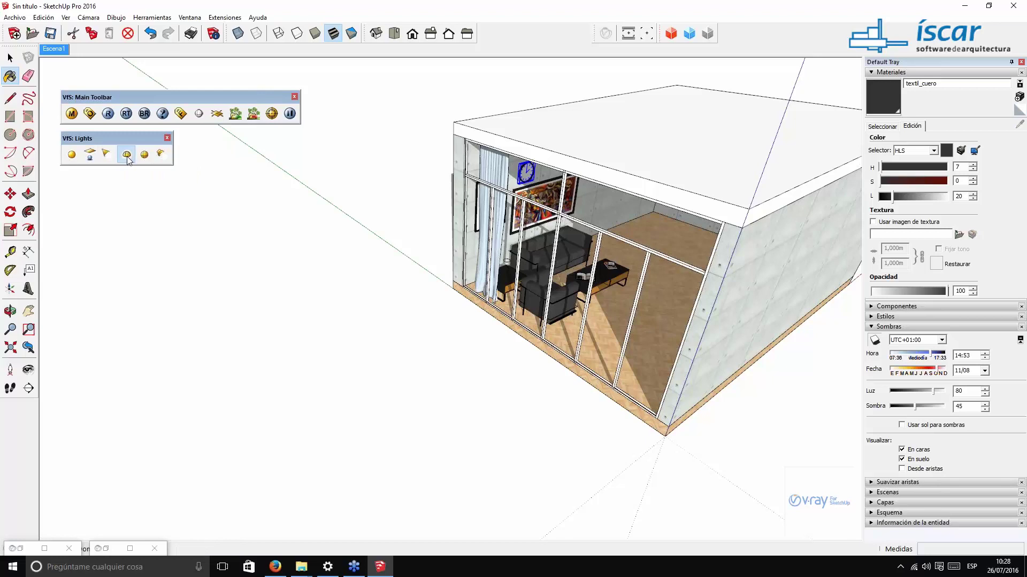
left_click(309, 398)
left_click(373, 369)
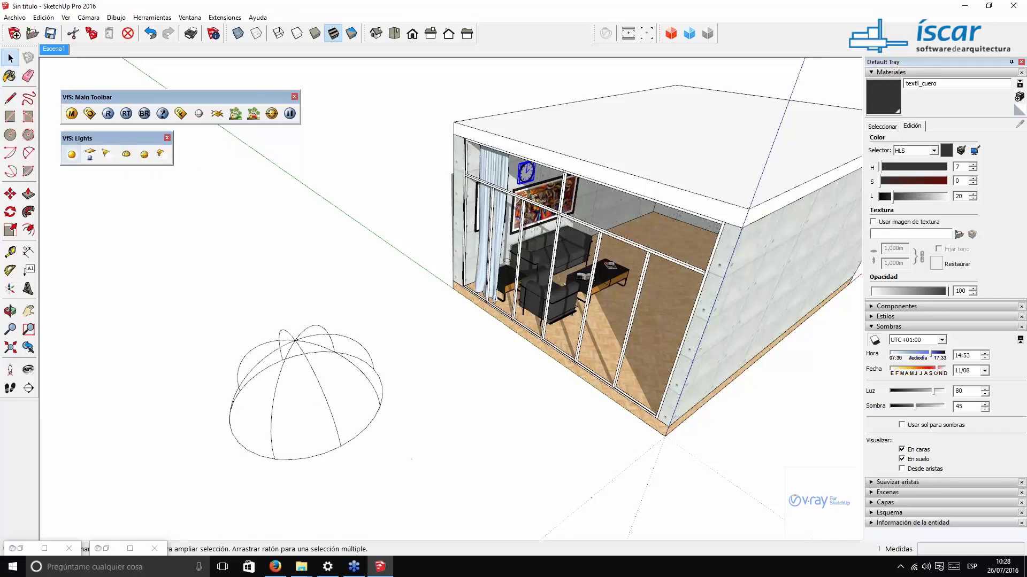
Step: Edit the dome light and set its intensity to 100
left_click(337, 358)
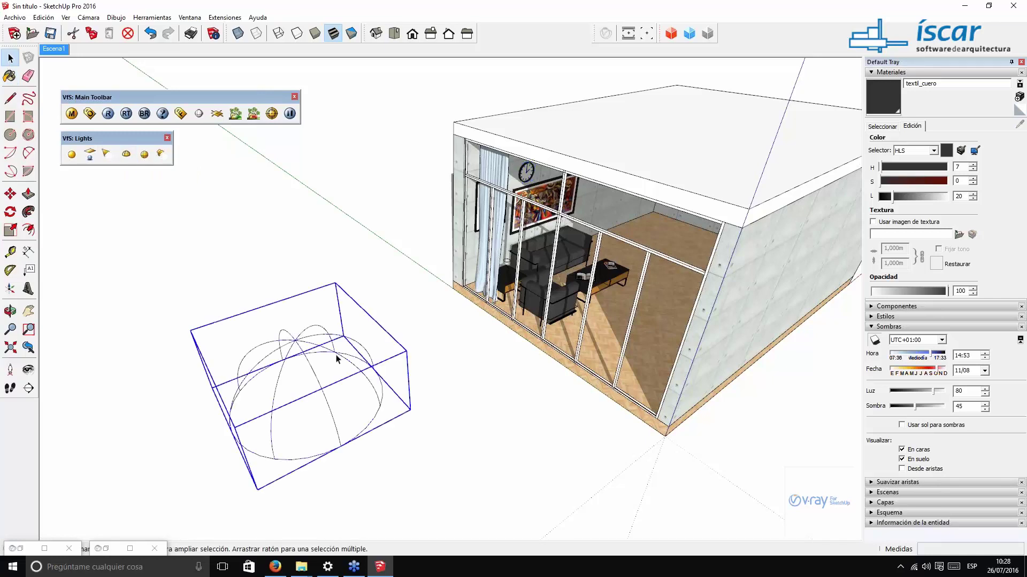
right_click(338, 356)
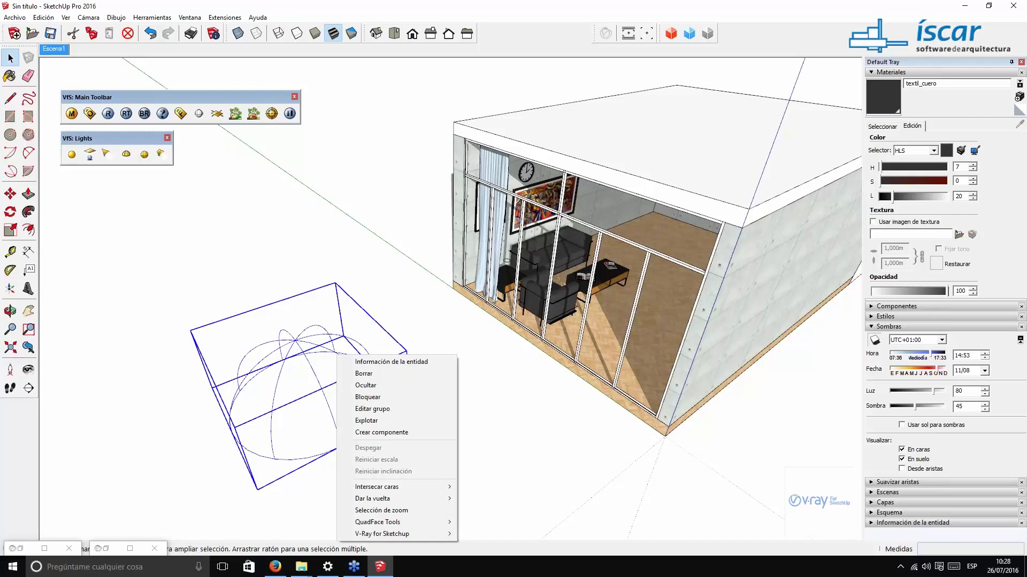
mouse_move(410, 537)
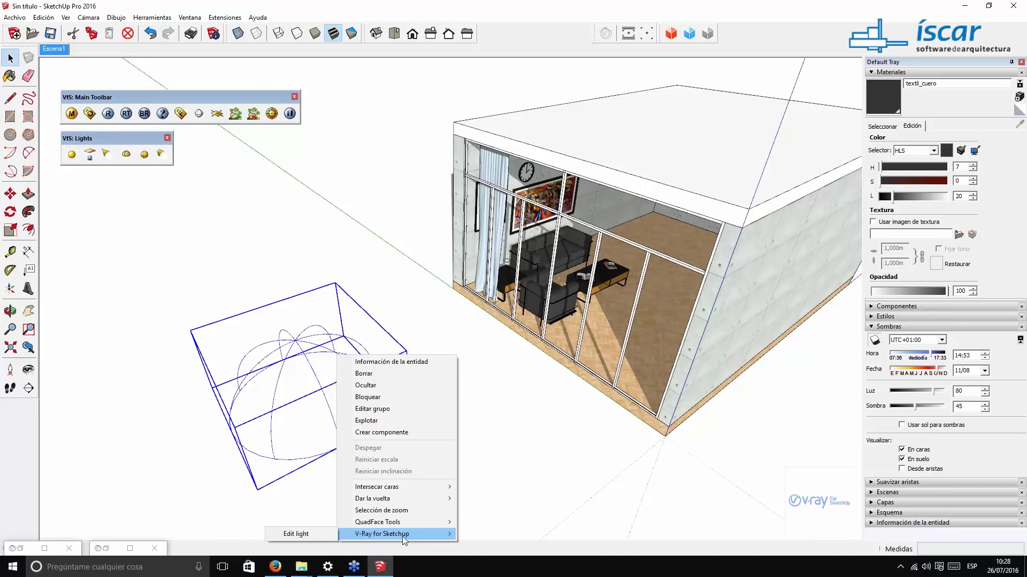
left_click(327, 535)
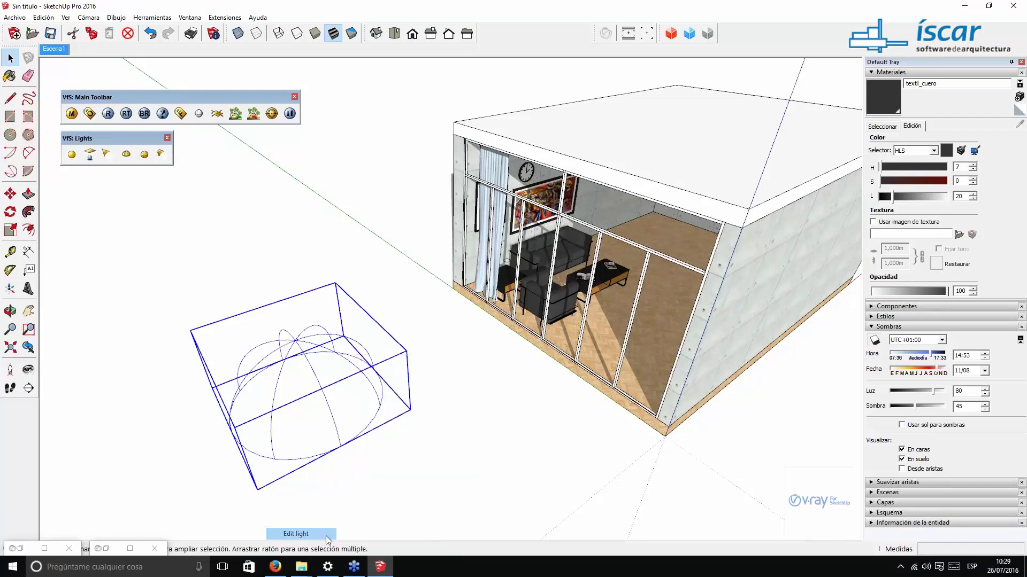
left_click_drag(583, 133, 431, 134)
key("Tab")
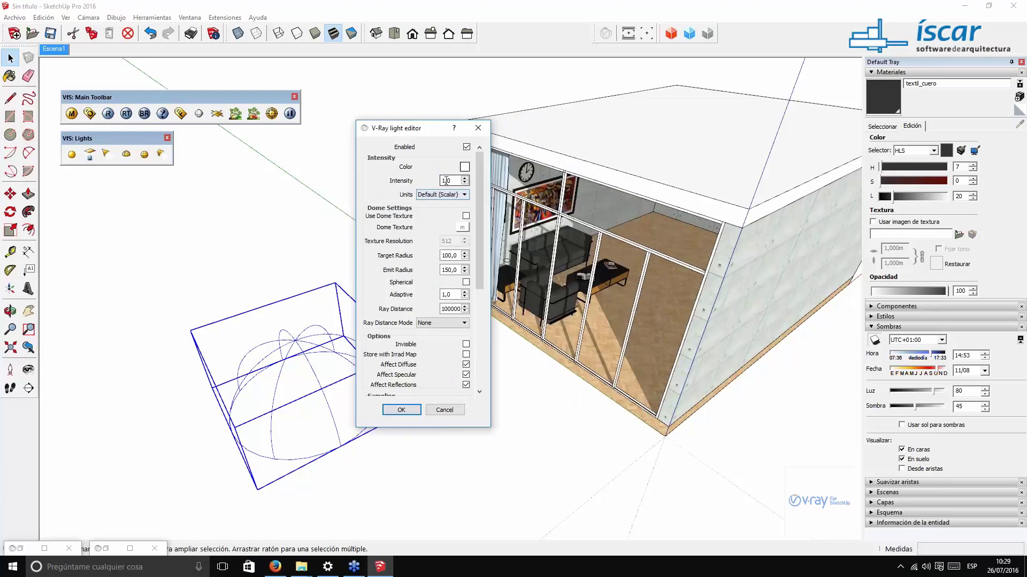
left_click(445, 181)
type("00")
Step: Enable the dome texture and assign it a TexBitmap using the file Openfootage_Autumn_field_high.hdr
left_click(466, 216)
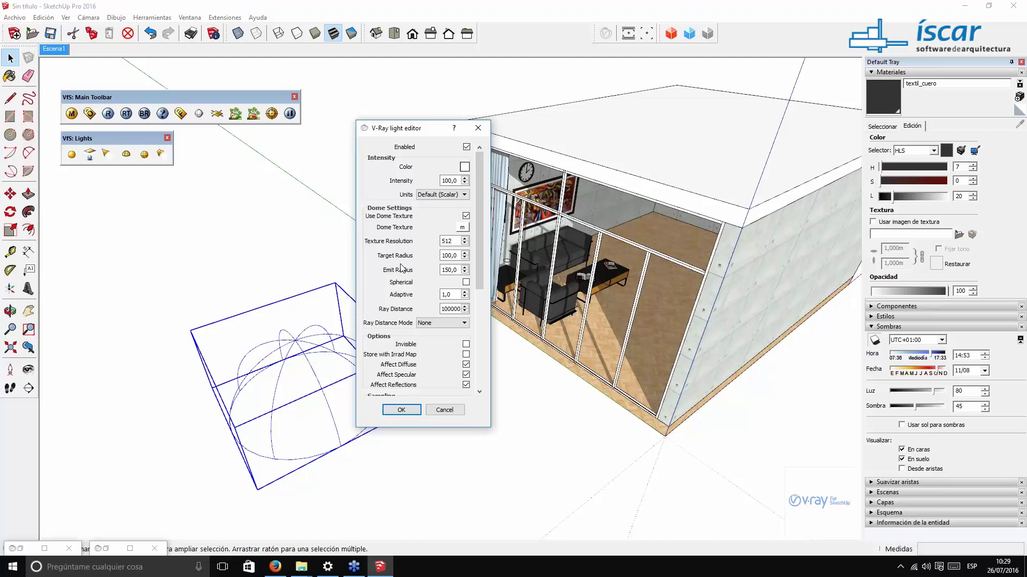
left_click(463, 227)
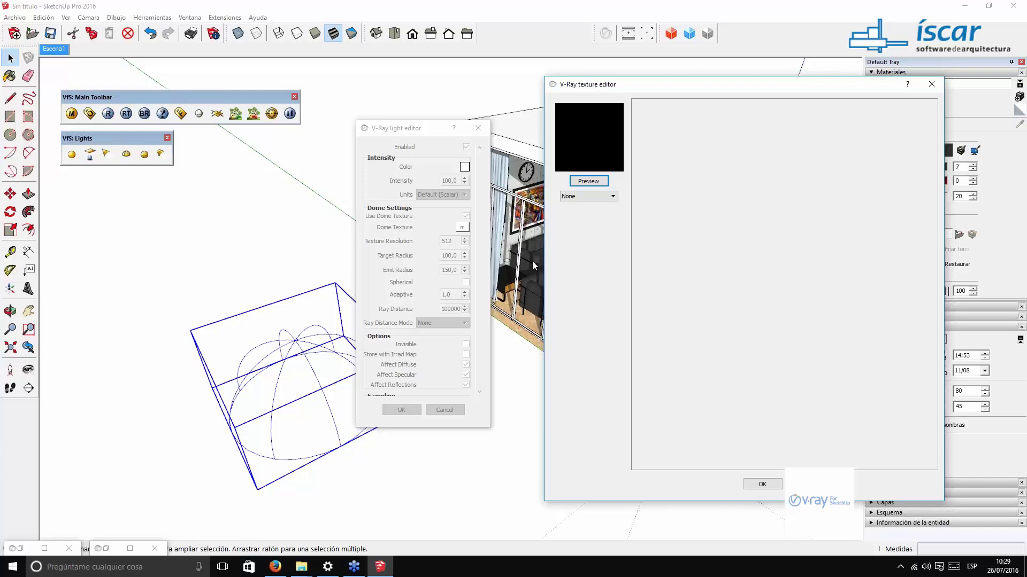
left_click(609, 197)
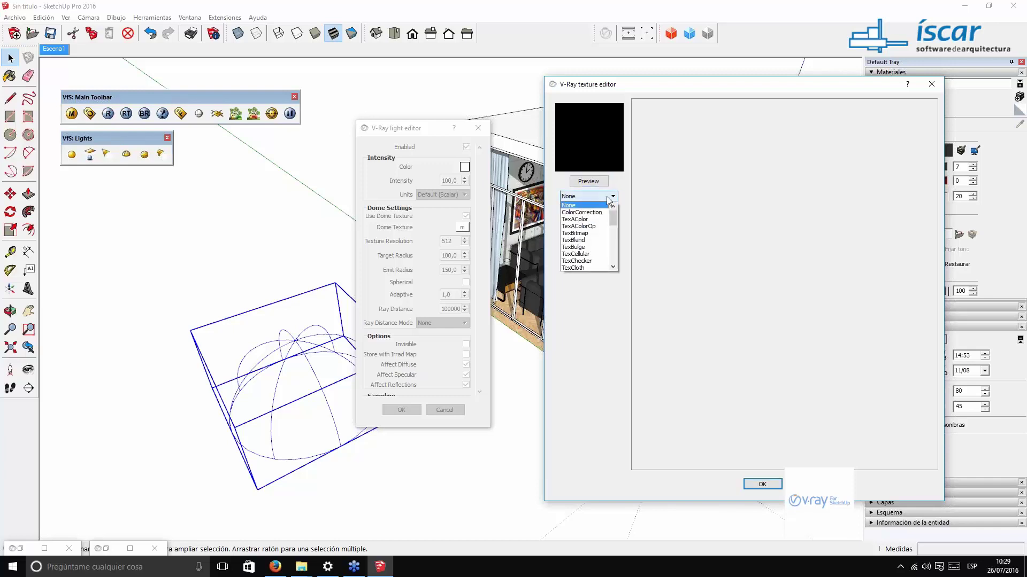
left_click(581, 234)
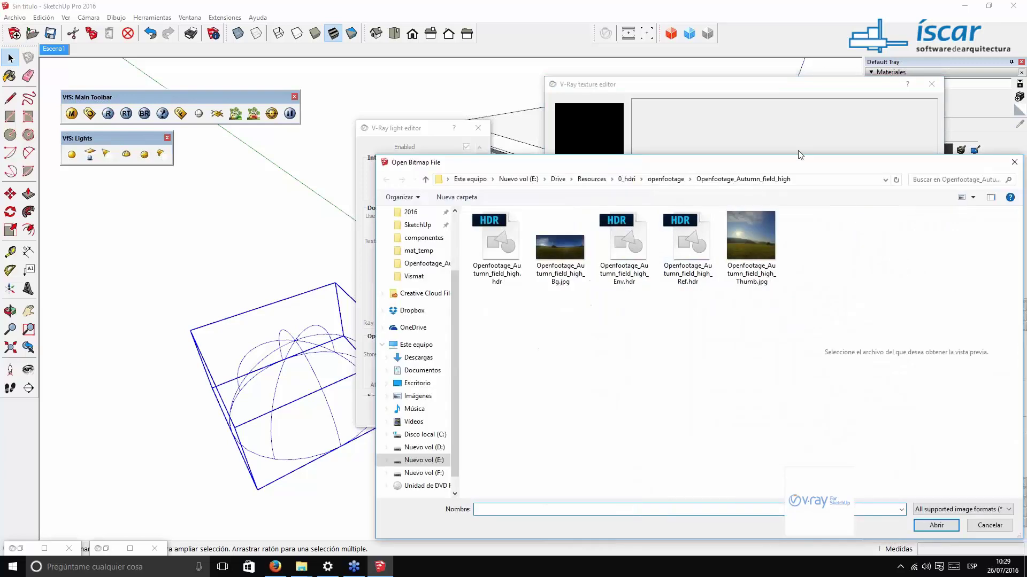
left_click(492, 270)
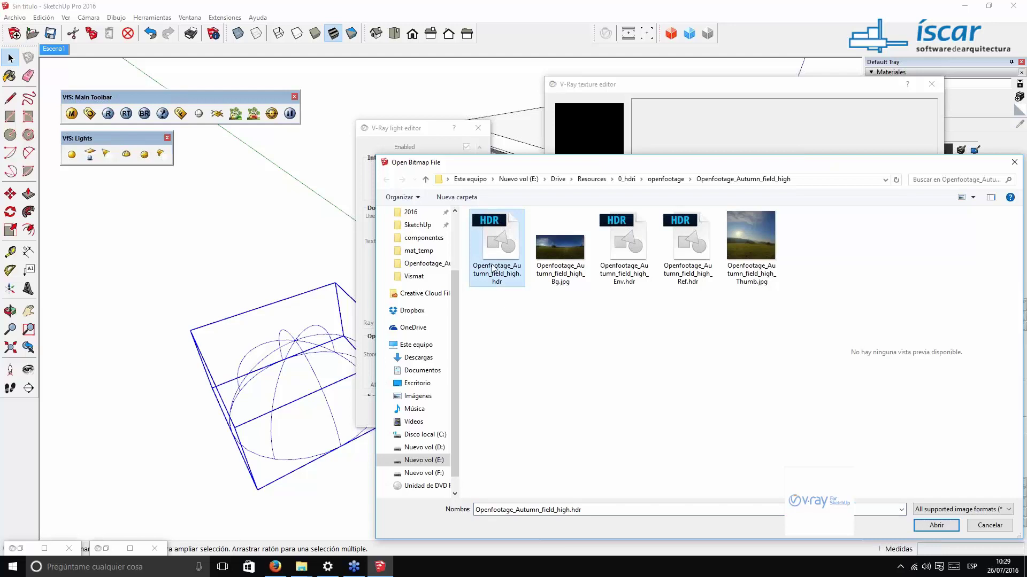
left_click_drag(697, 168, 604, 108)
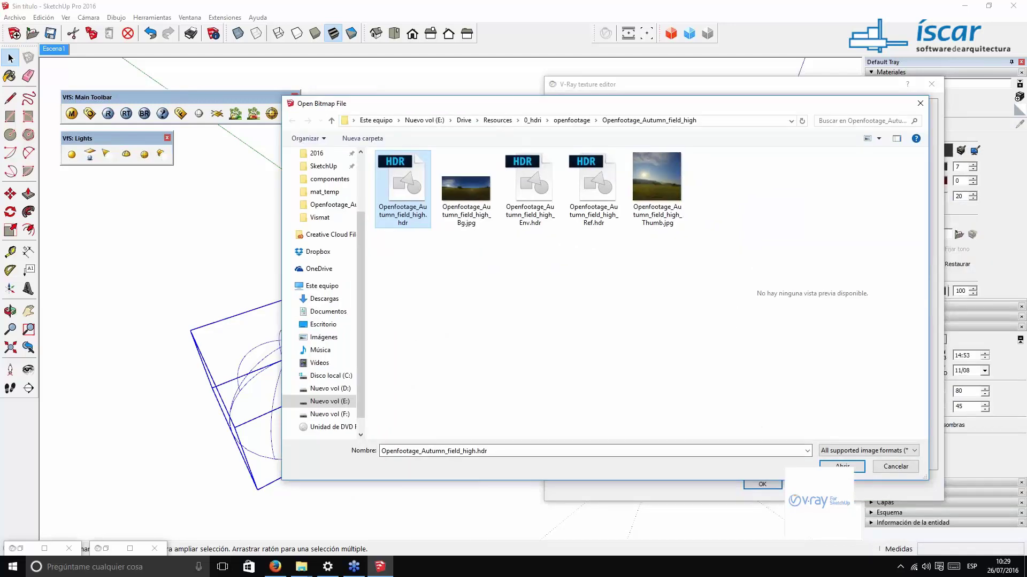
key("Return")
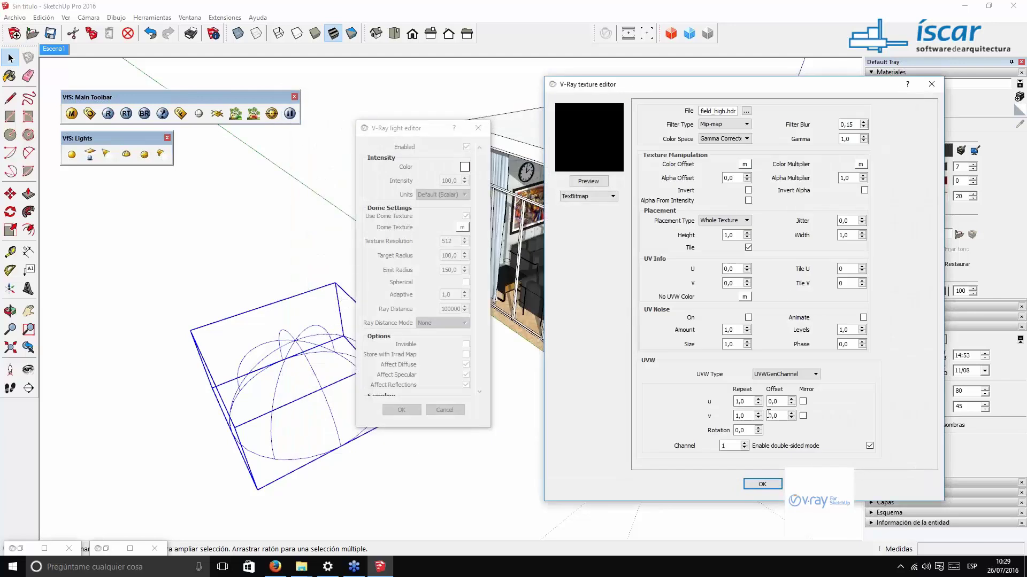
Step: Set the dome texture's UVW type to UVWGenEnvironment and make the dome light spherical
left_click(784, 374)
left_click(785, 391)
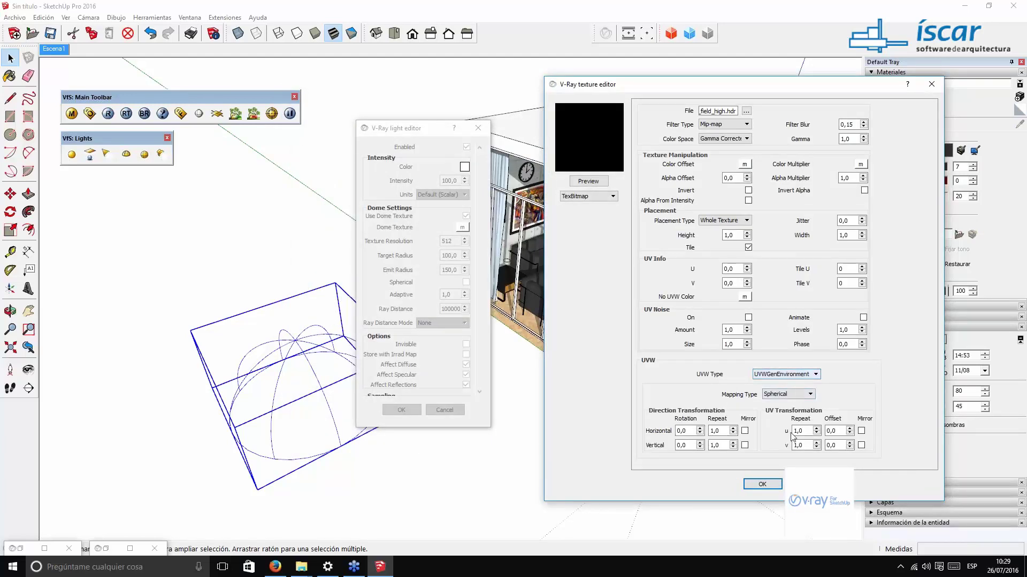
left_click(762, 484)
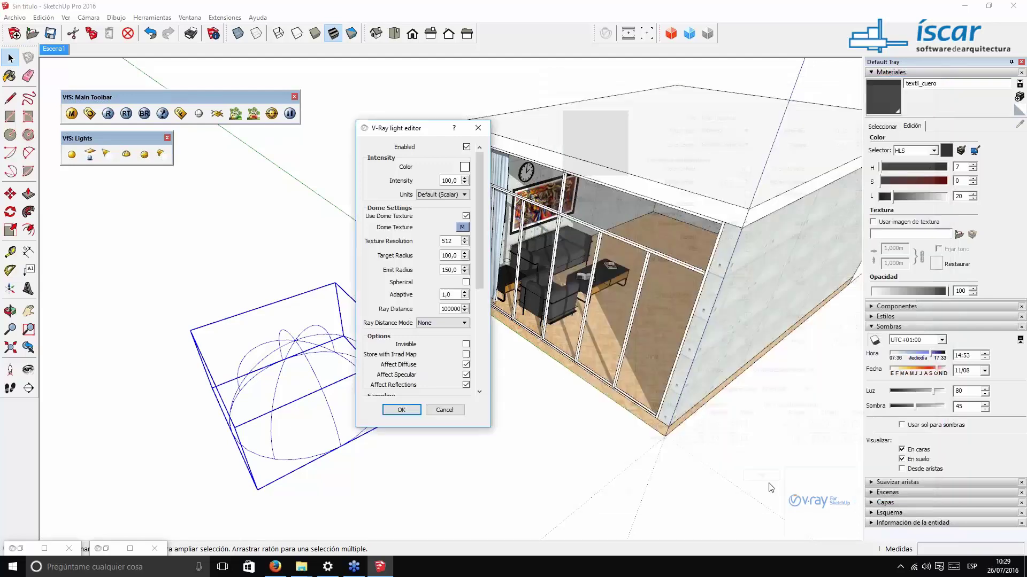
left_click(466, 282)
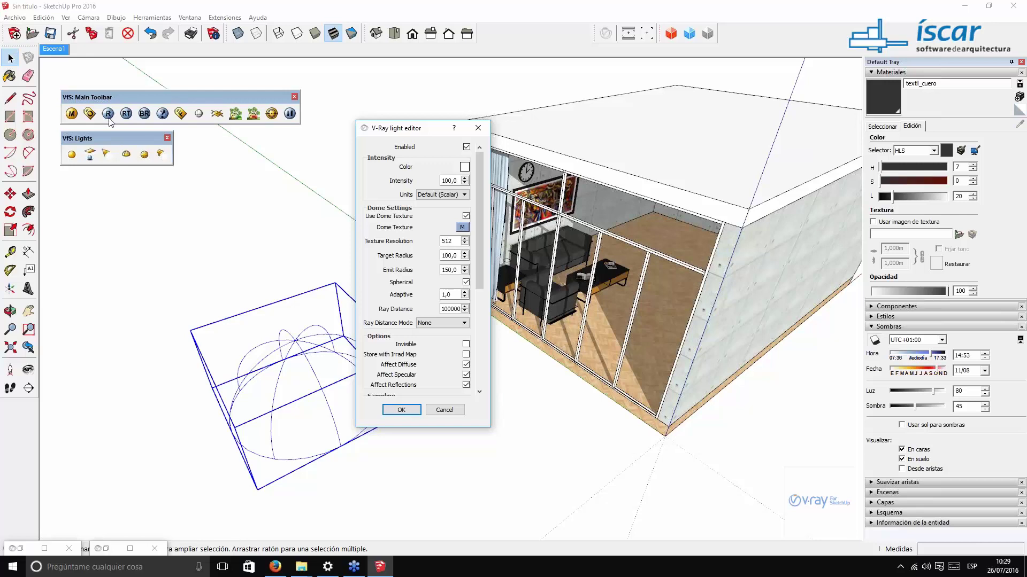
Step: Confirm the light settings and turn off GI (skylight) and Reflection/refraction (background) in the V-Ray environment options
left_click(89, 114)
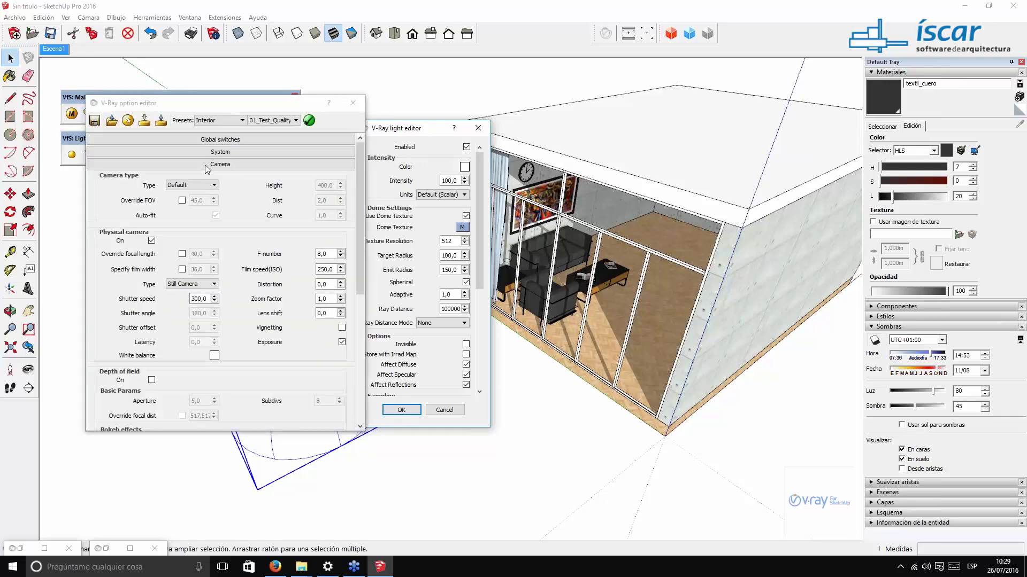
left_click(413, 415)
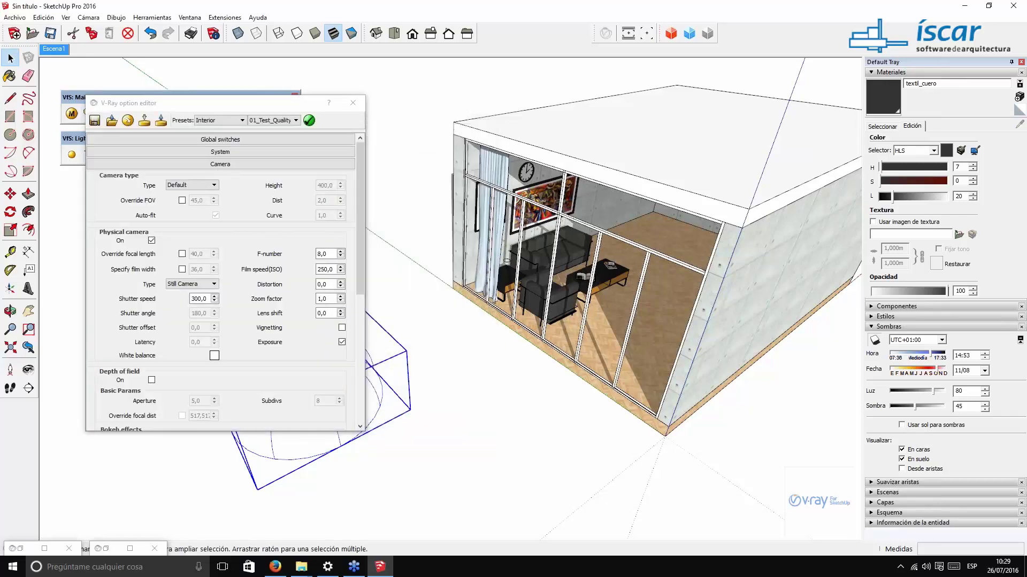
left_click(220, 165)
left_click(221, 178)
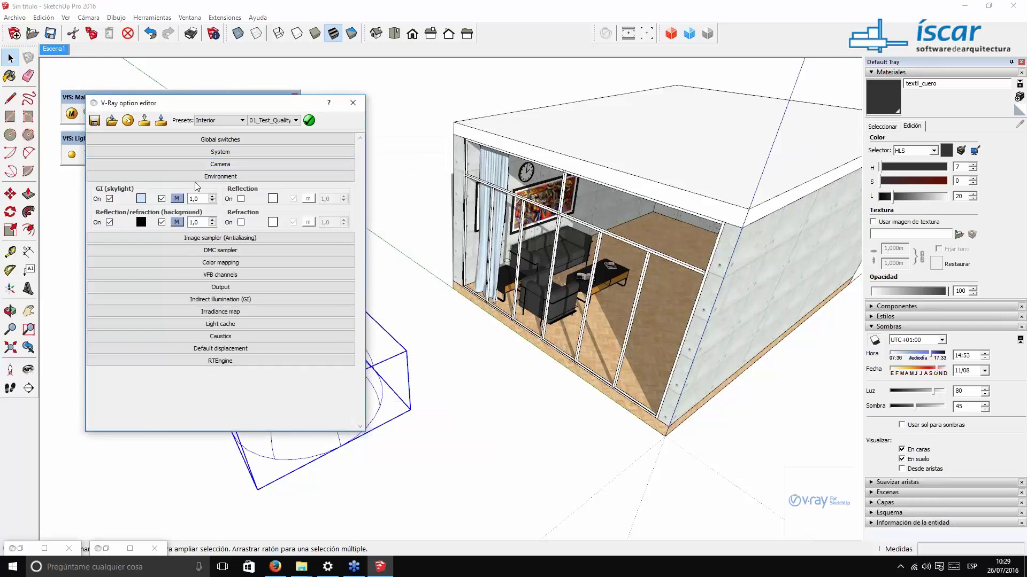
left_click(109, 199)
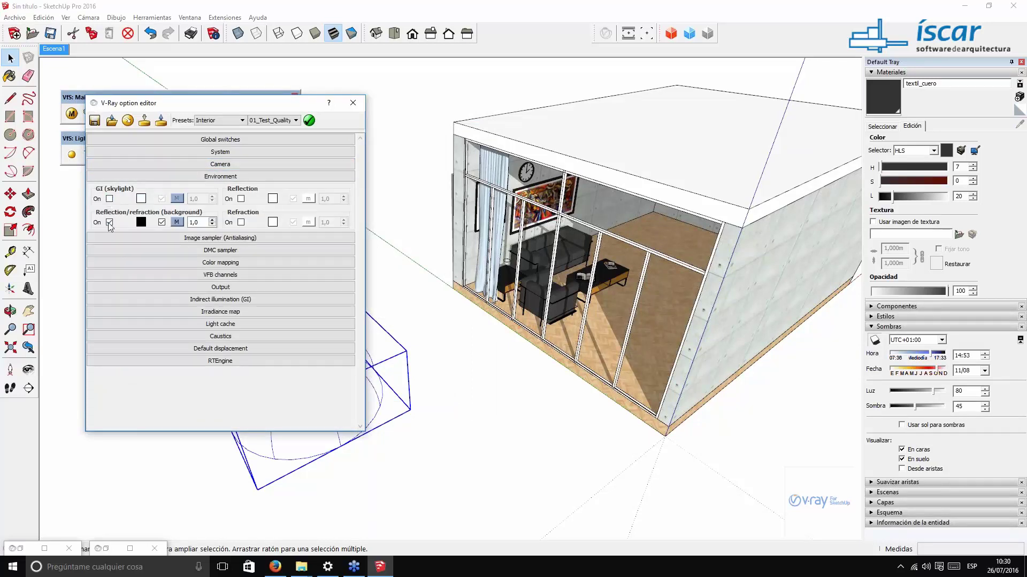
left_click(109, 222)
Step: Return to the Escena1 view, move the option editor aside and show the V-Ray frame buffer
left_click(52, 49)
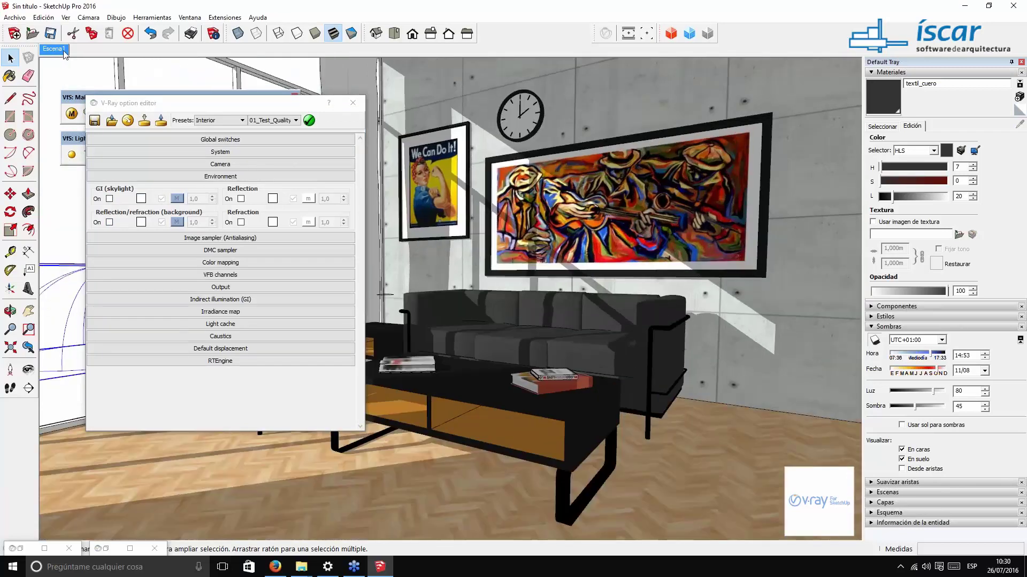
left_click_drag(218, 105, 690, 98)
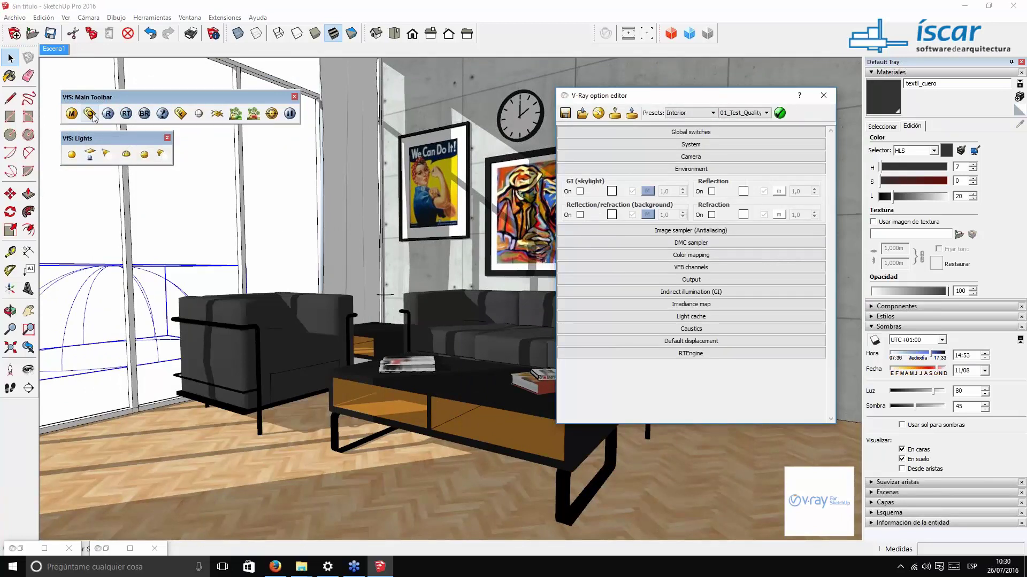
left_click(181, 114)
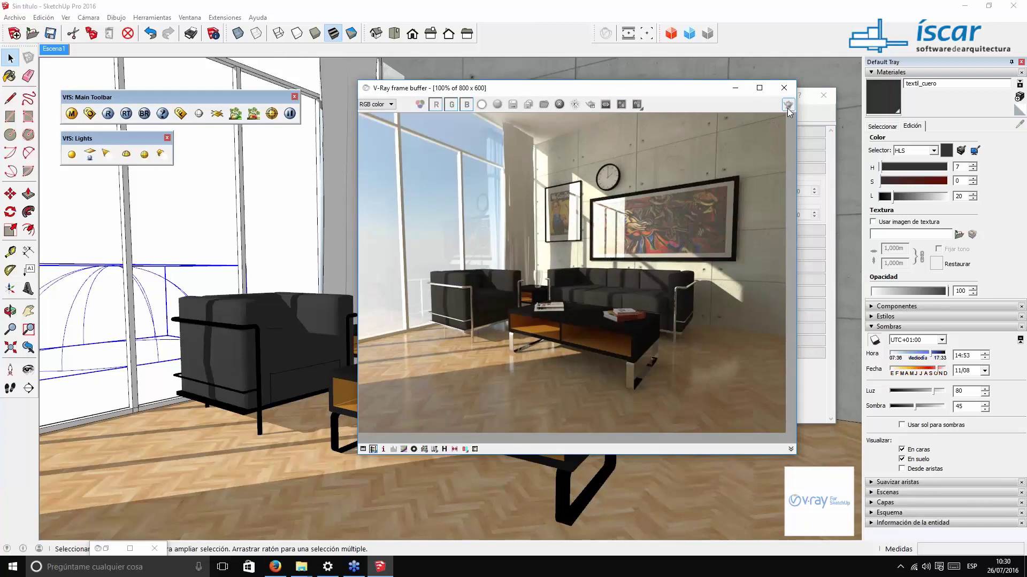
Step: Save the current render as a JPEG image on the desktop (Escritorio)
left_click(511, 105)
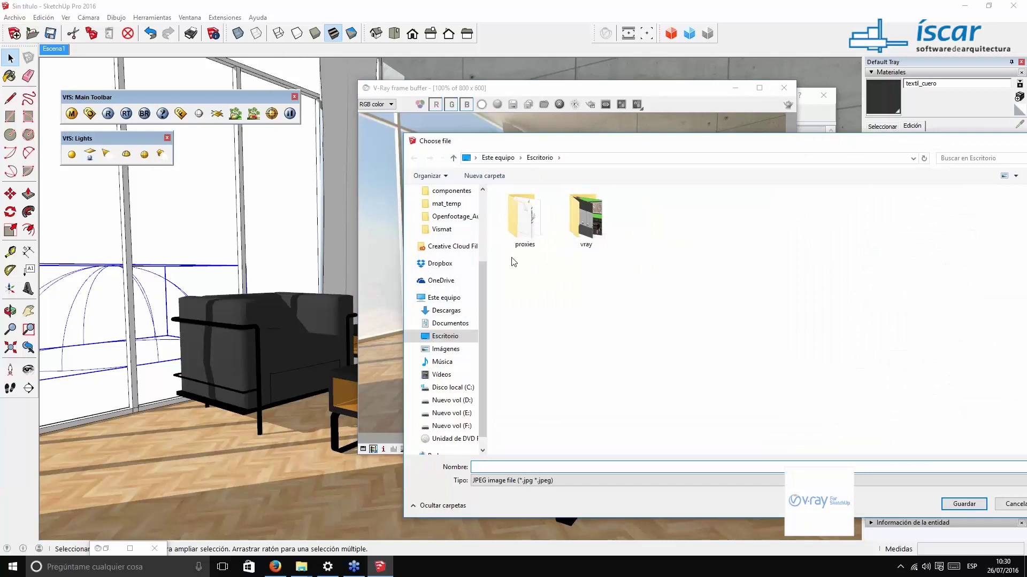
scroll(476, 269, "up", 3)
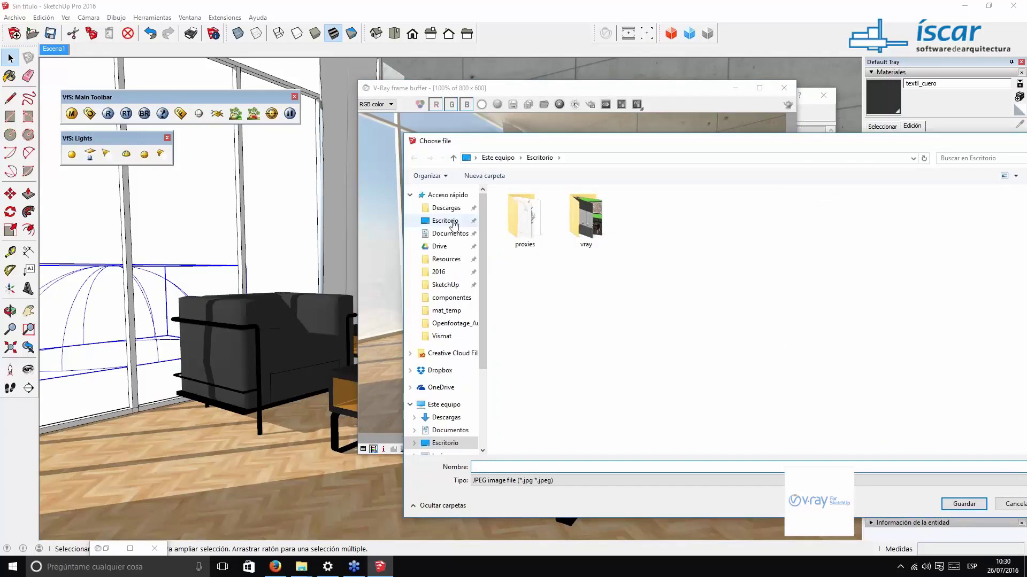
left_click(454, 221)
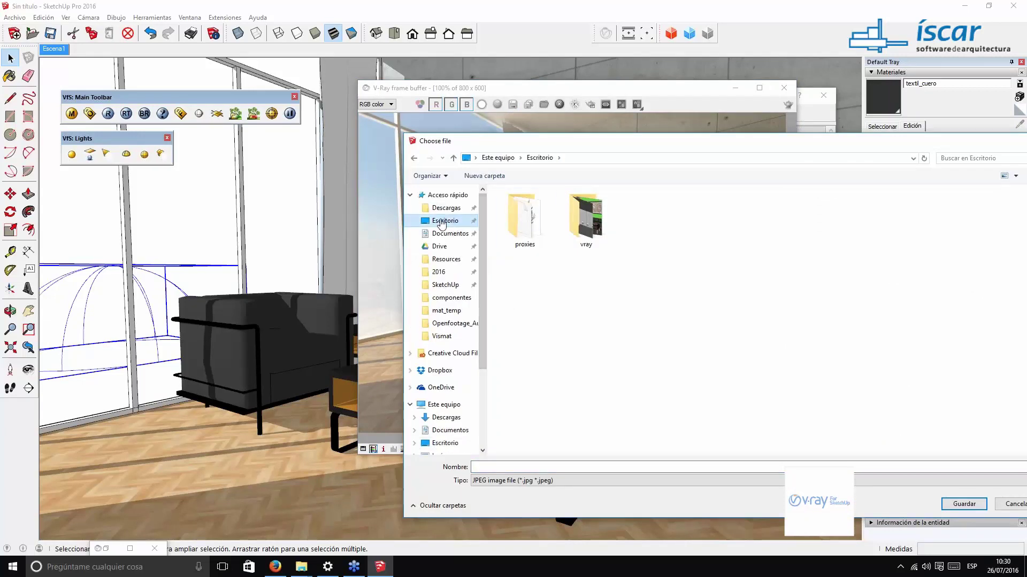
left_click(541, 468)
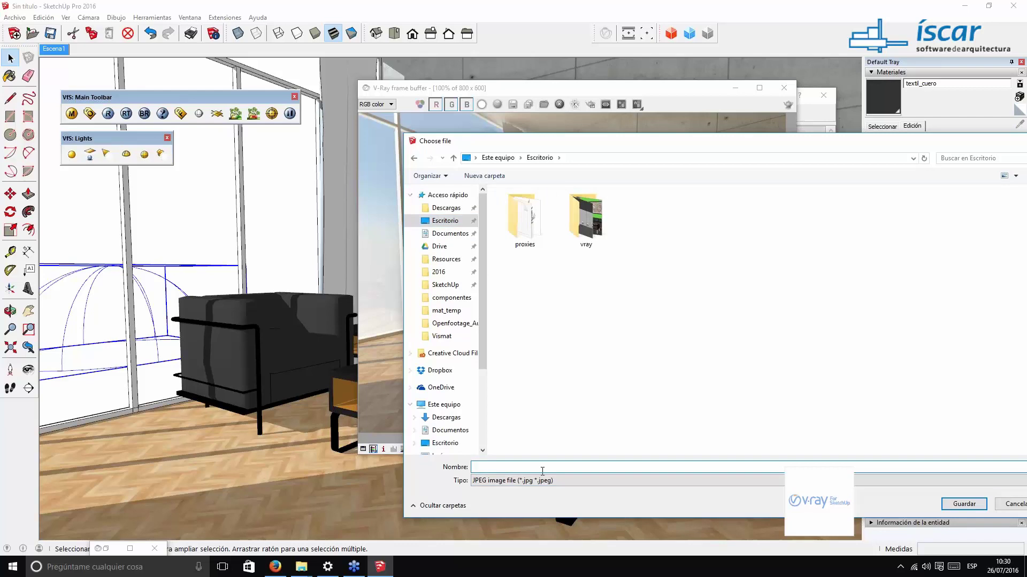
left_click(964, 504)
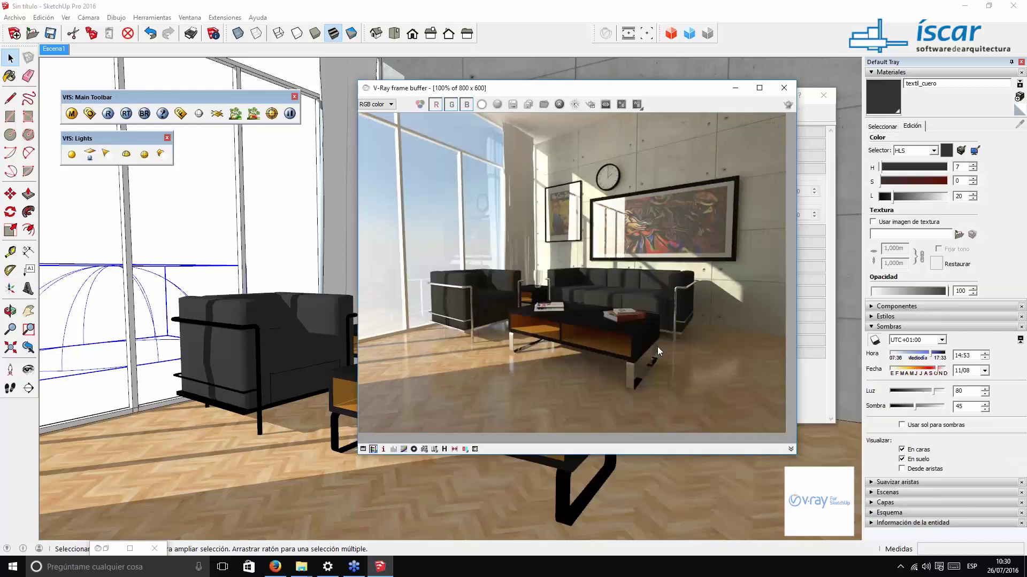
Step: Render the full Escena1 view again with the HDR dome light
left_click(787, 105)
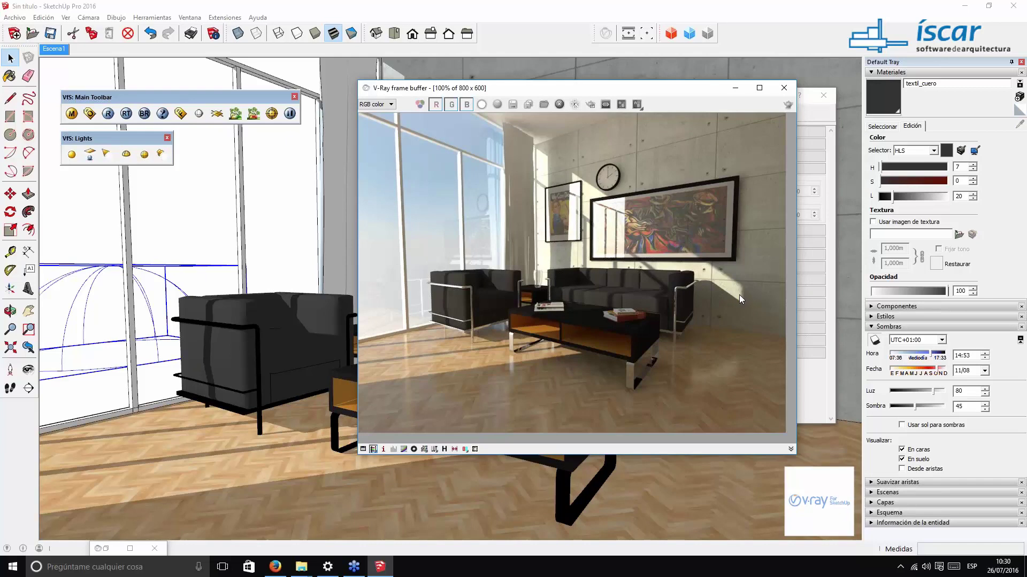
left_click(784, 106)
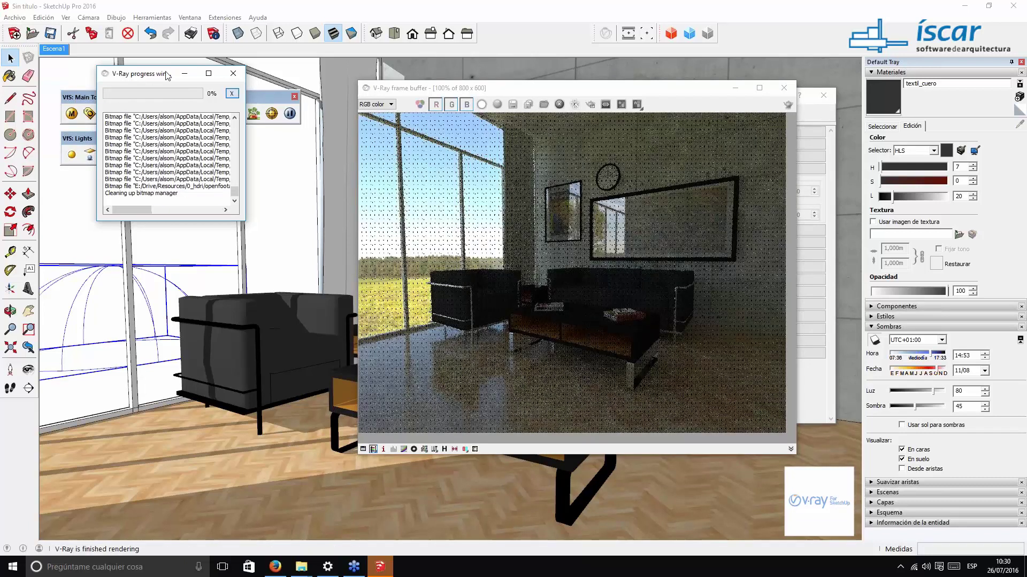
Step: Set the physical camera's film speed (ISO) to 800 in the V-Ray render options
left_click(90, 113)
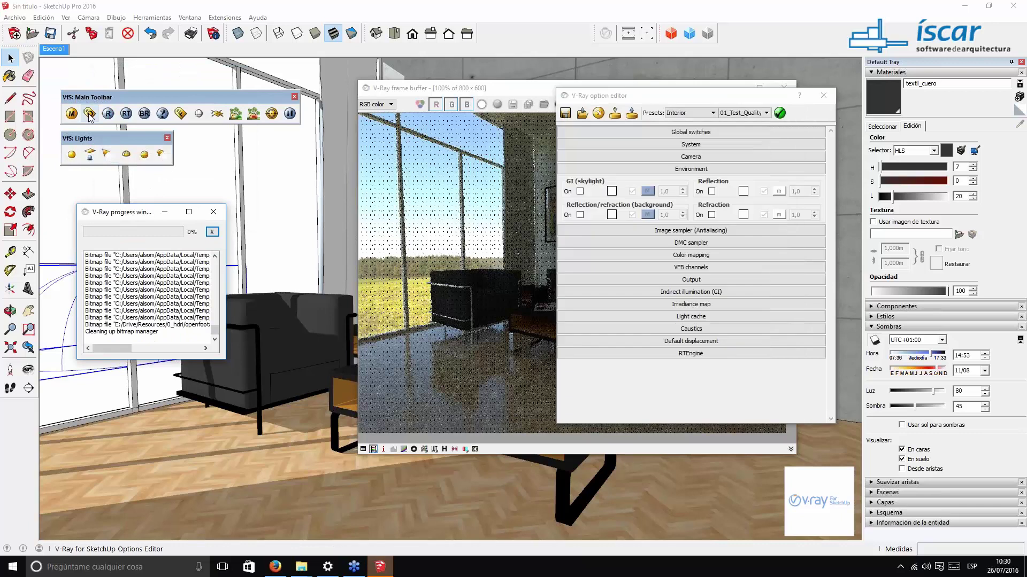
left_click(695, 169)
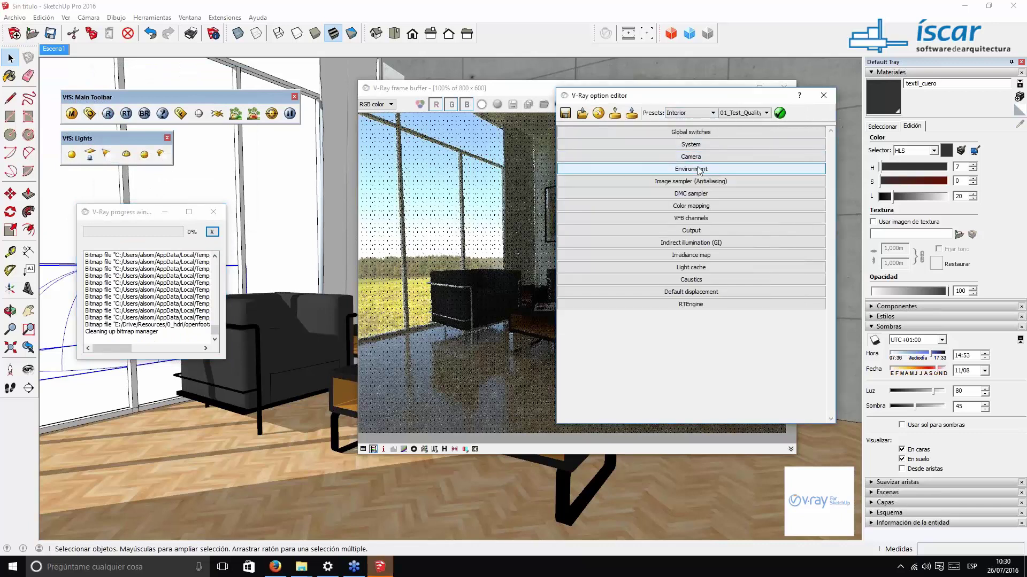
left_click(695, 157)
double_click(795, 262)
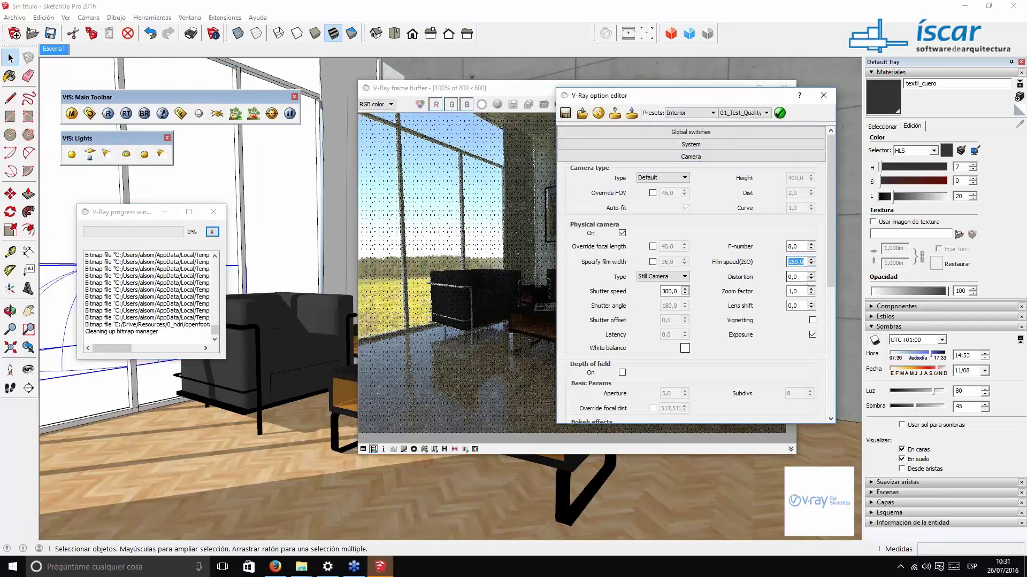
type("800")
left_click(799, 276)
Step: Bring the V-Ray frame buffer forward and render the view again with the new exposure
key("Menu")
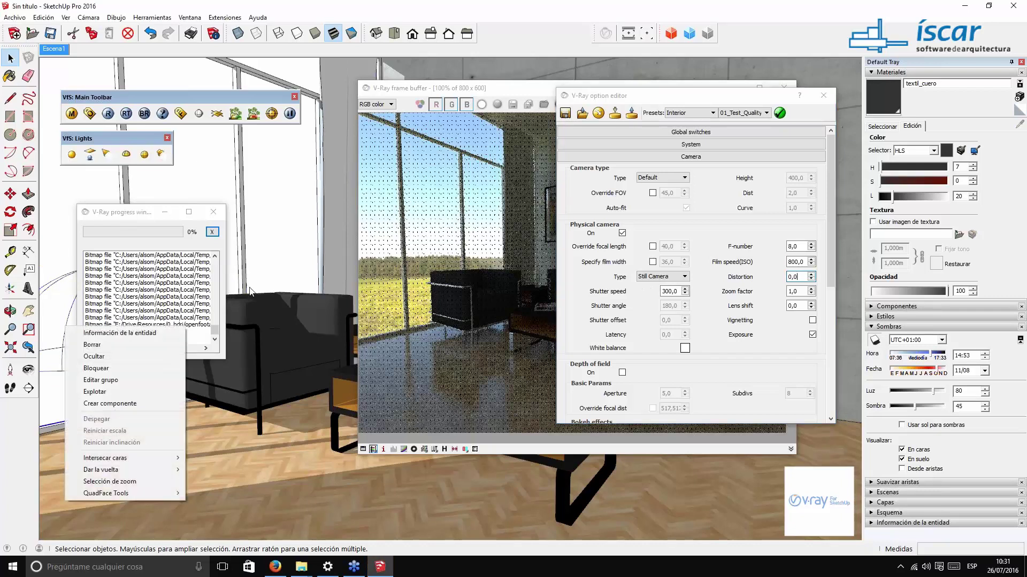
left_click(249, 350)
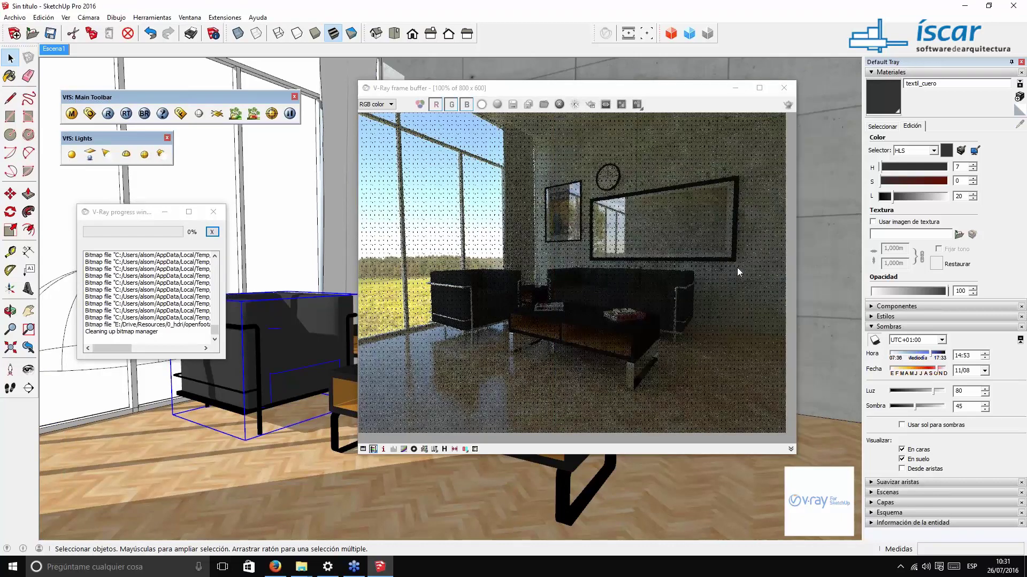
key("h")
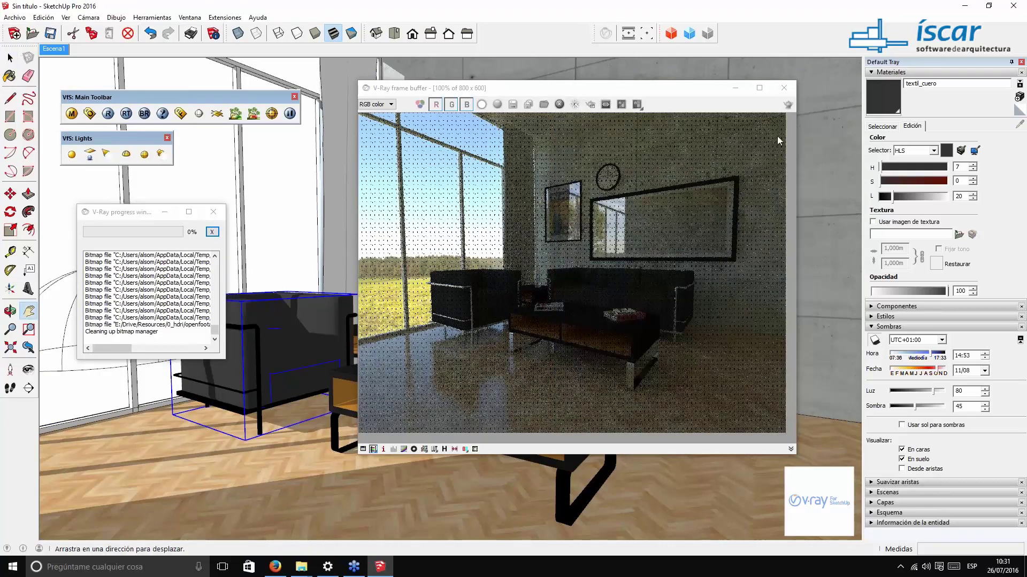
left_click(789, 105)
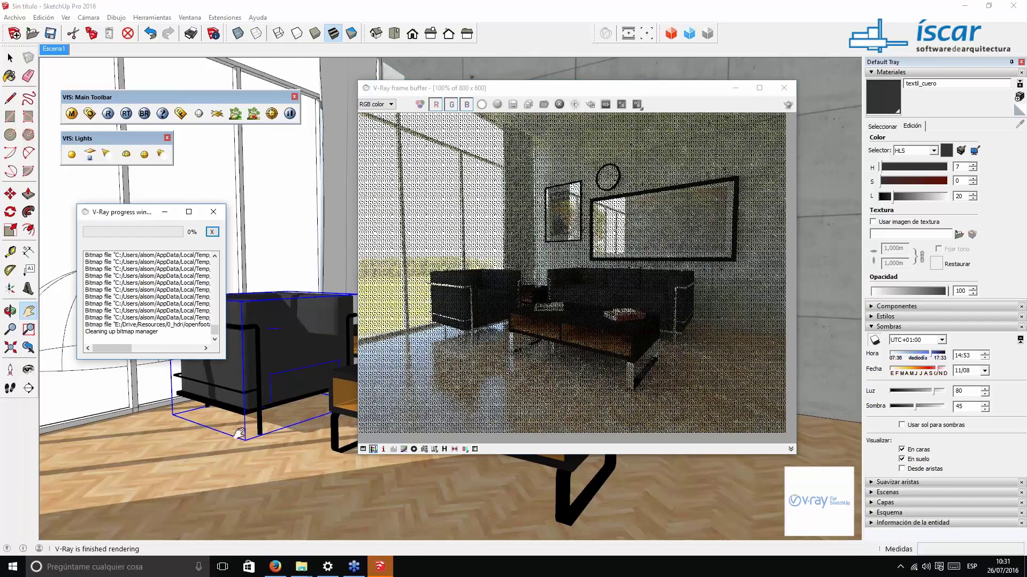
Step: Edit the dome light outside the room and set its intensity to 60
left_click_drag(278, 442, 374, 347)
key("space")
left_click(436, 288)
right_click(439, 306)
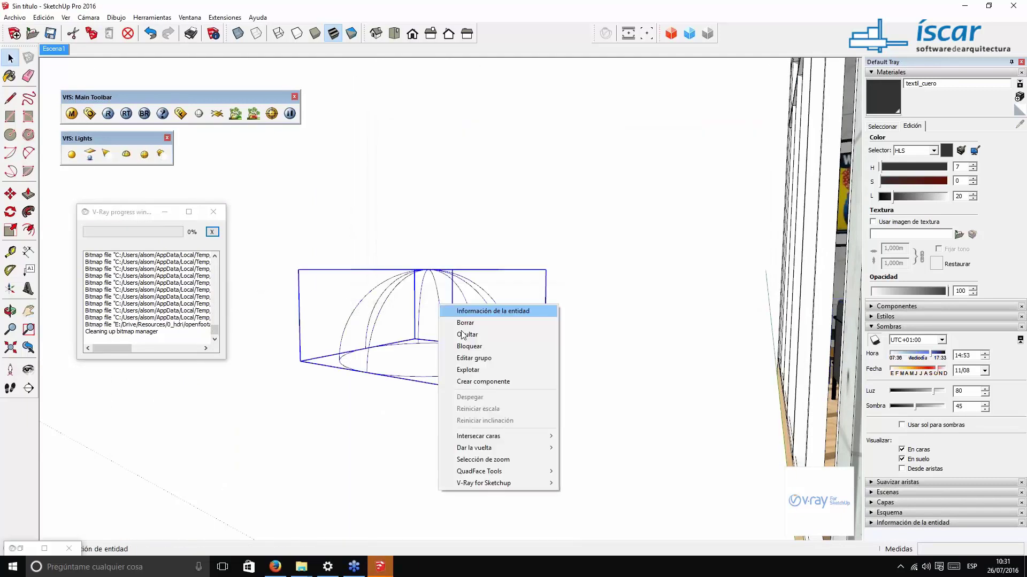
mouse_move(510, 484)
left_click(406, 483)
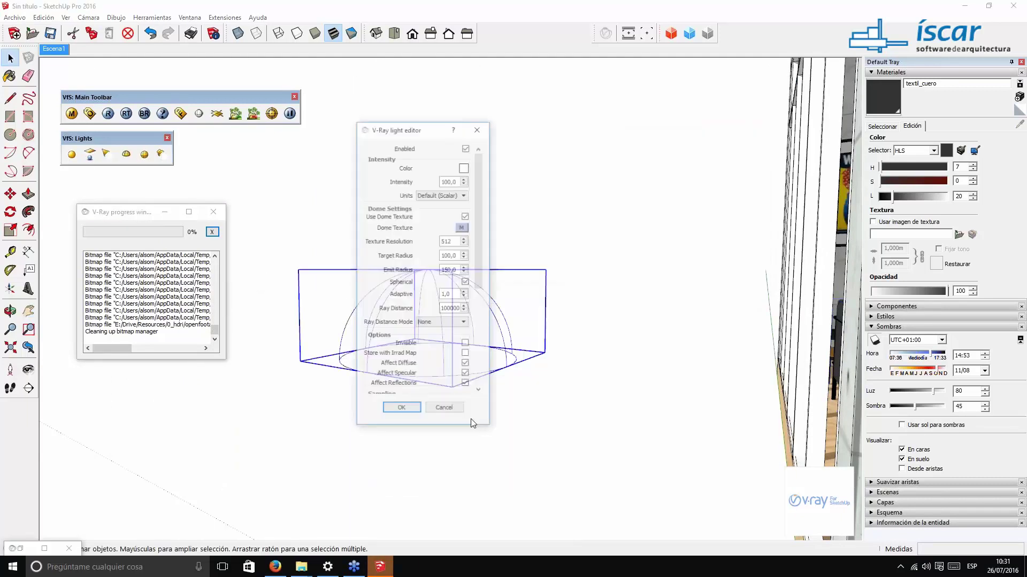
double_click(454, 181)
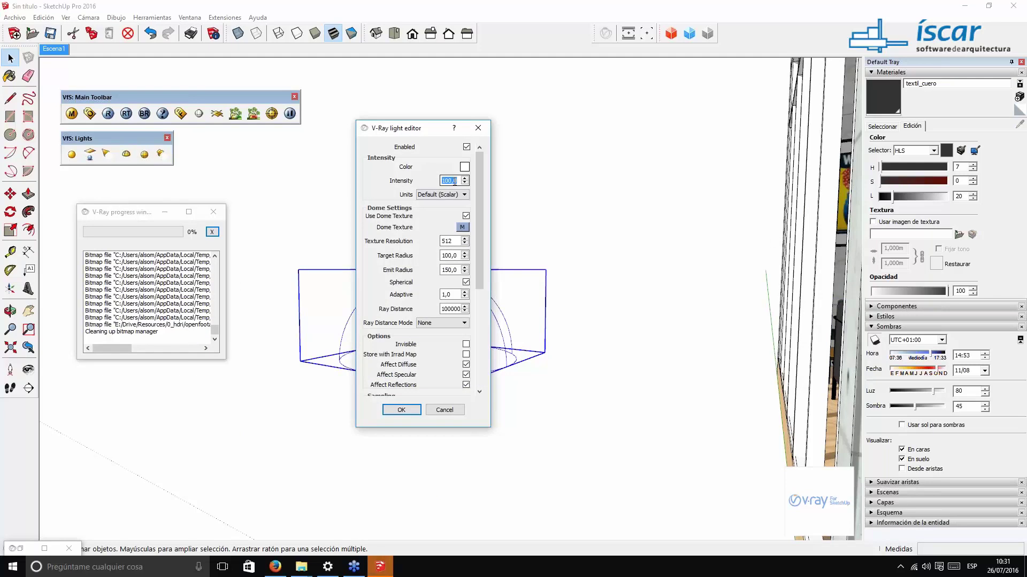
left_click(401, 410)
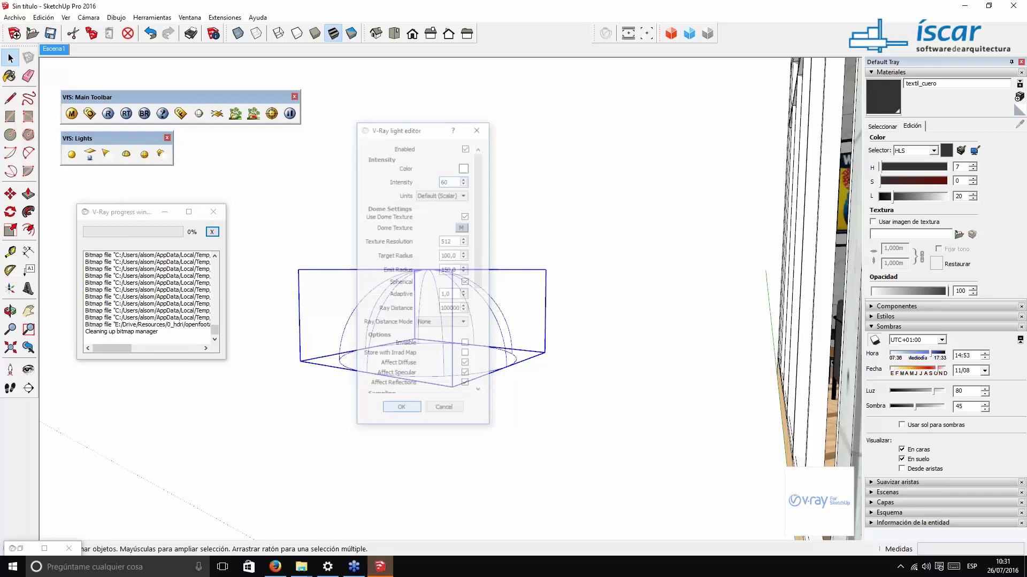
Step: Return to the Escena1 view and review the last render in the frame buffer, leaving the buffer minimised
left_click(54, 48)
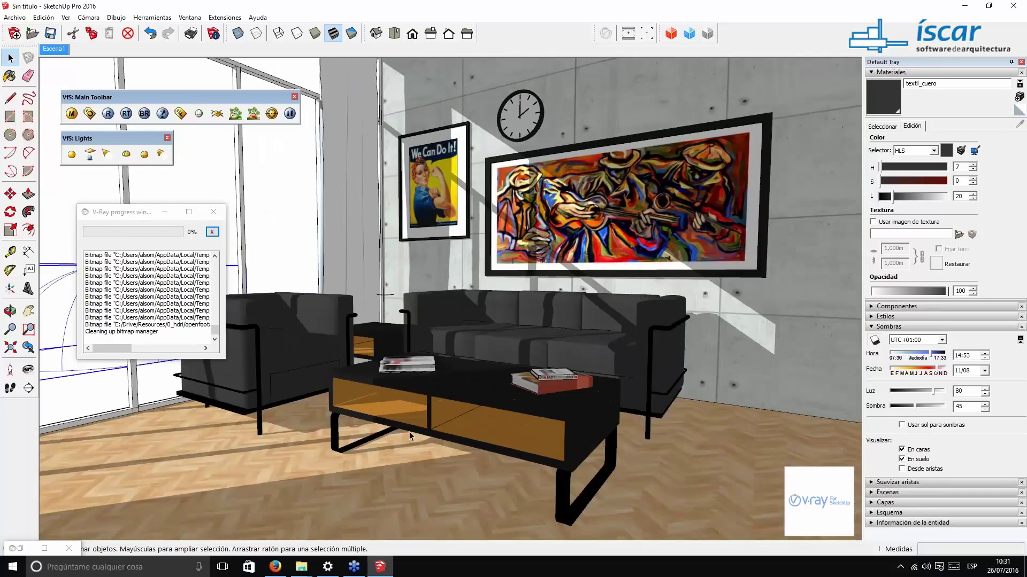
left_click(20, 549)
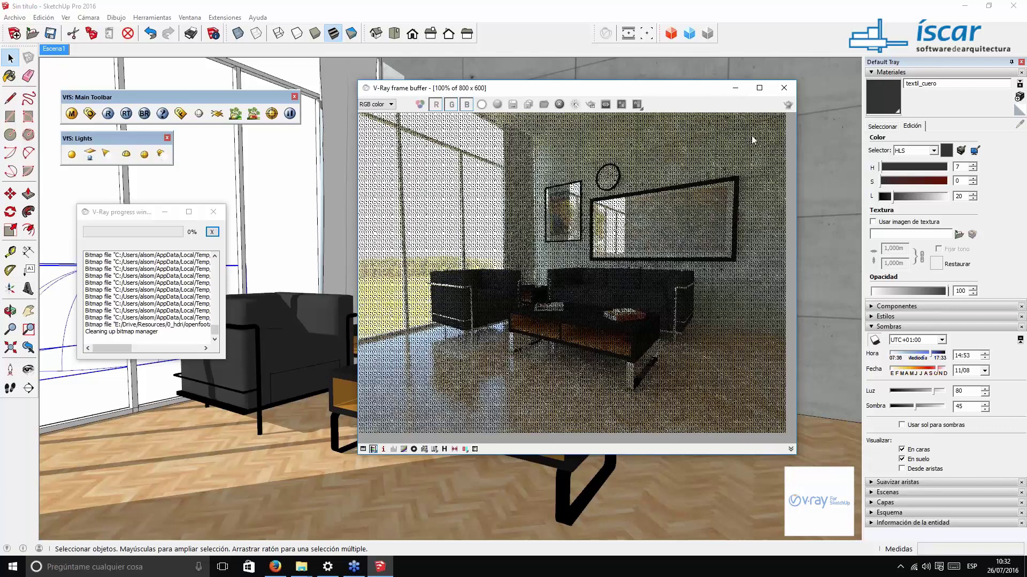
left_click(735, 87)
Step: Hide the roof group of the room to expose the interior from above
middle_click_drag(569, 256, 562, 393)
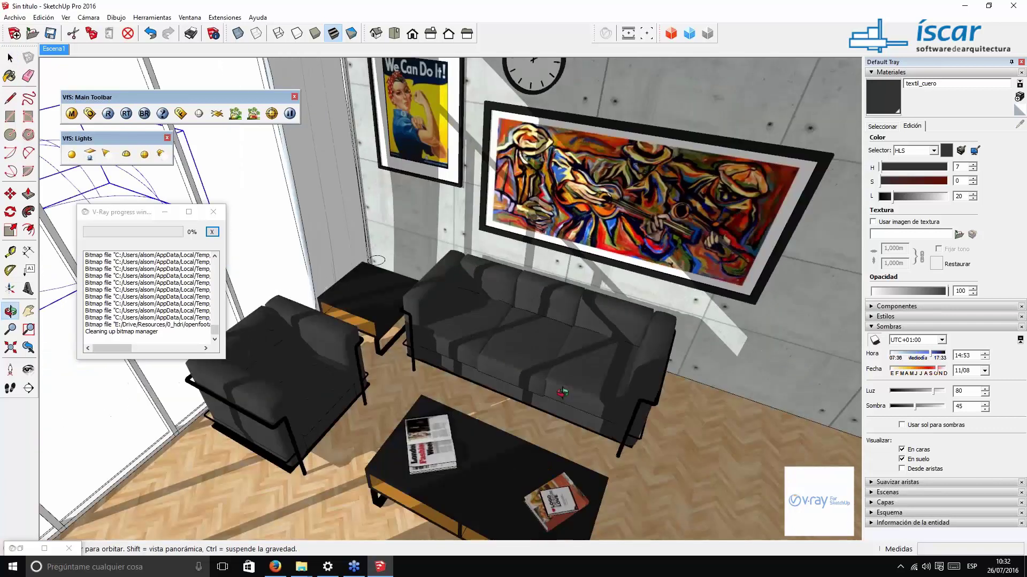
key("space")
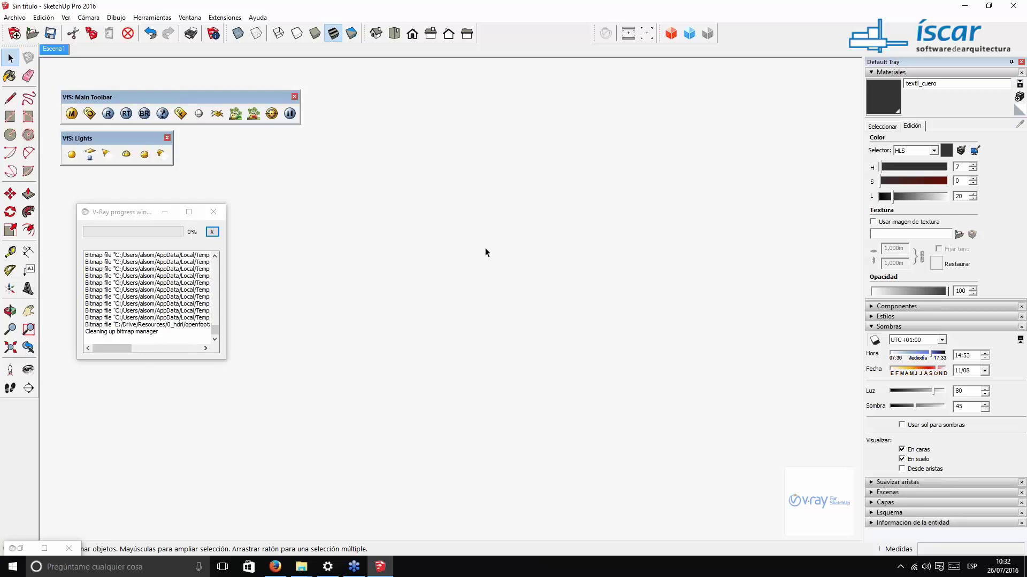
left_click(518, 195)
right_click(521, 192)
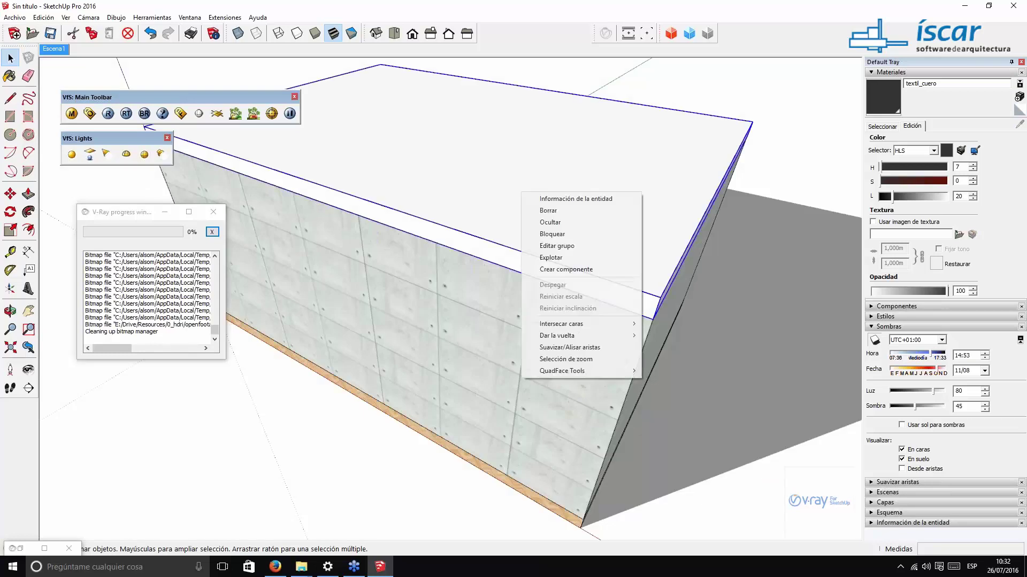
left_click(579, 223)
middle_click_drag(549, 198, 446, 328)
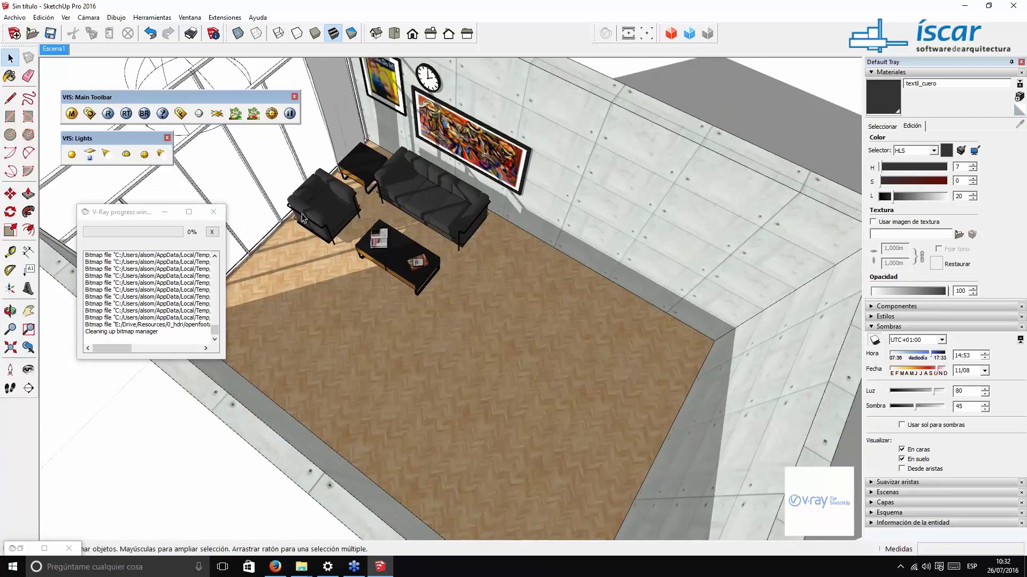
Step: Place a V-Ray rectangle light on the open floor between the coffee table and the rear wall, and select it
left_click(105, 154)
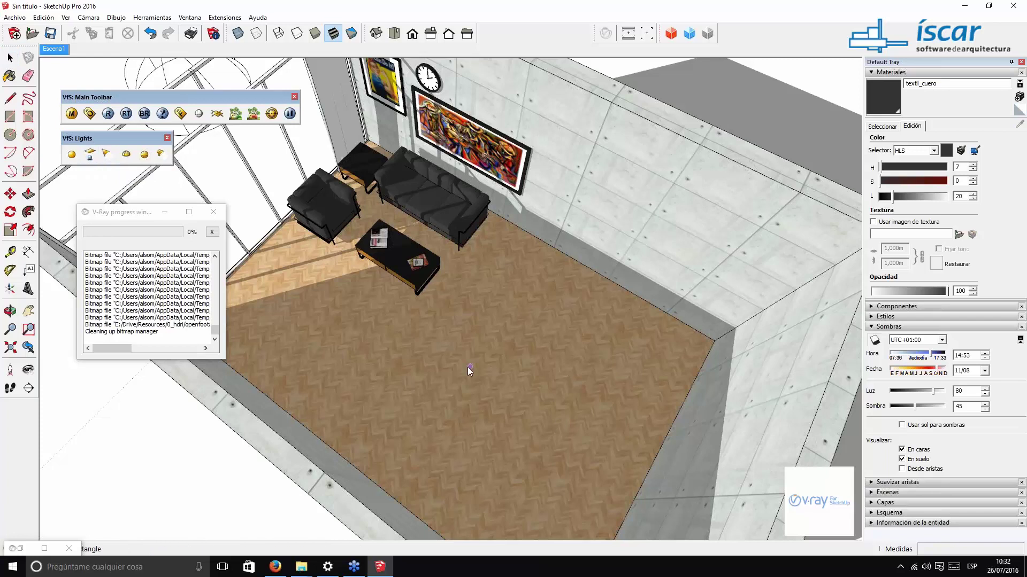
left_click(447, 378)
left_click(590, 332)
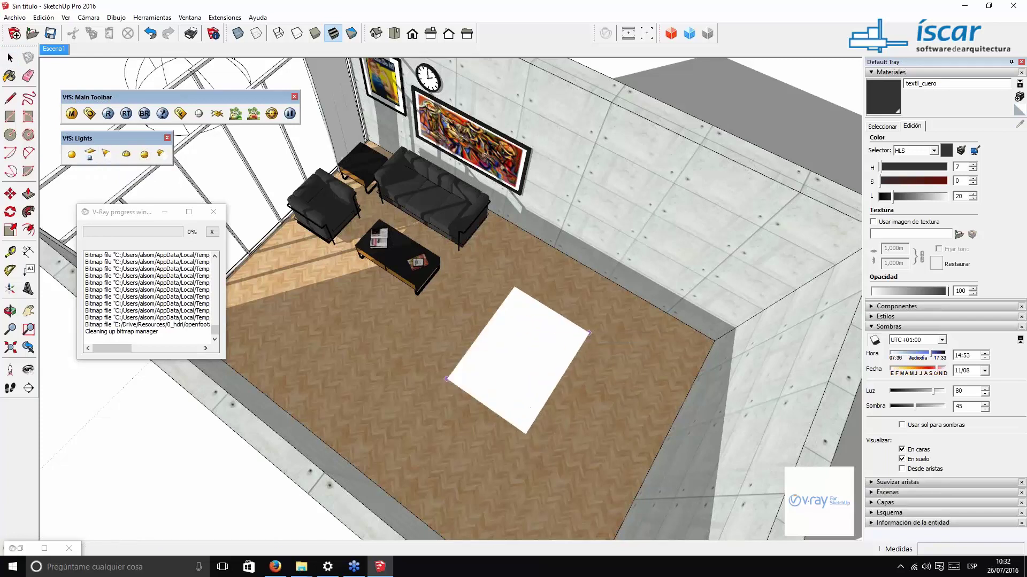
key("space")
left_click(538, 371)
Step: Rotate the rectangle light 90° to stand upright, and turn it about 30° around the vertical axis
scroll(497, 327, "up", 3)
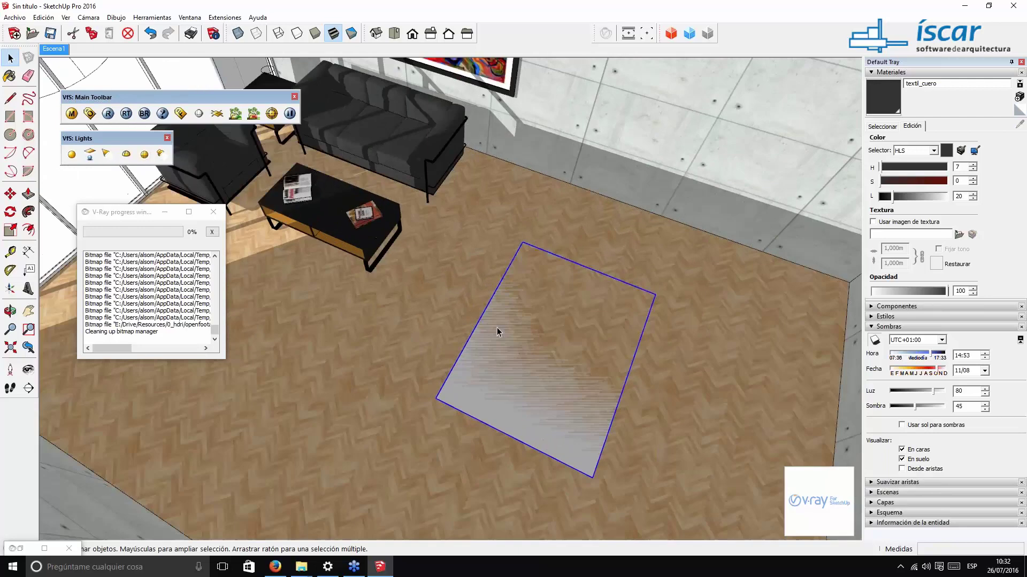
key("q")
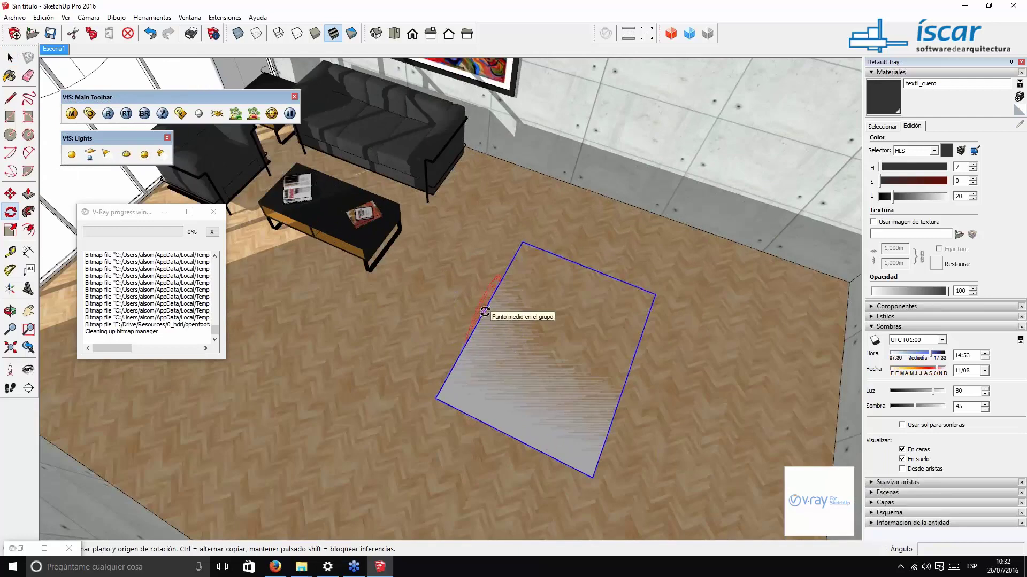
left_click(483, 311)
left_click(552, 343)
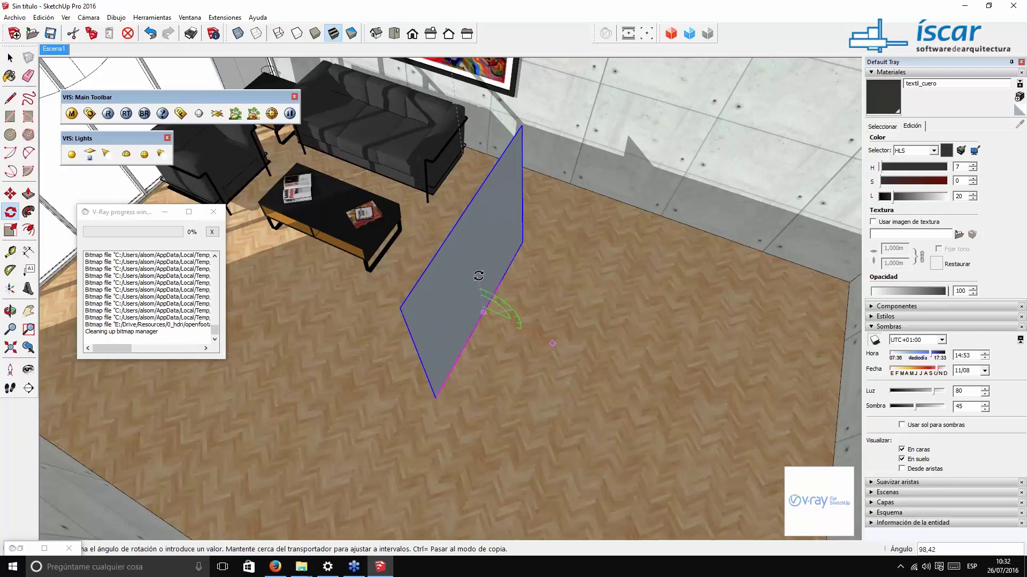
key("Return")
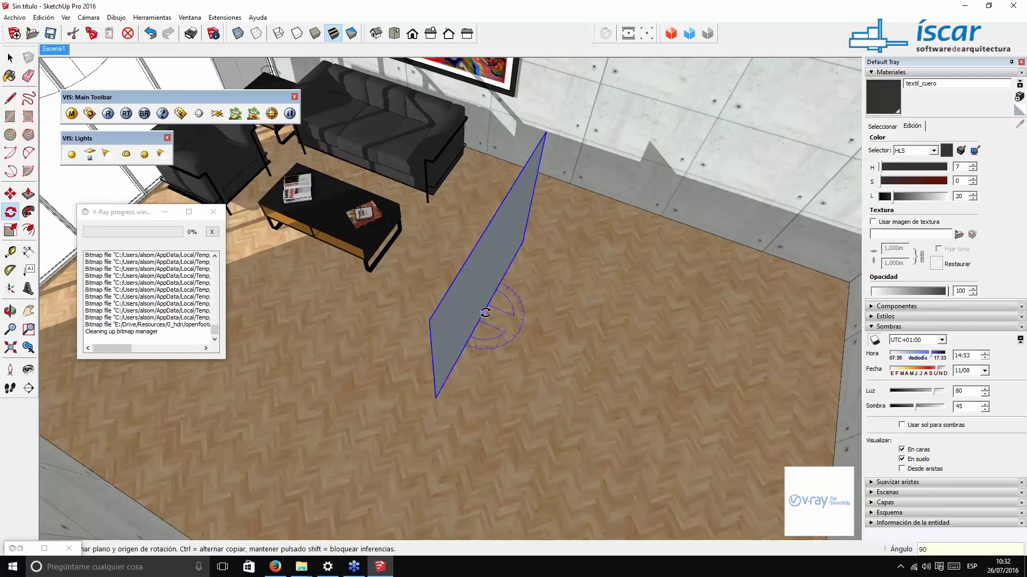
left_click(484, 312)
left_click(496, 290)
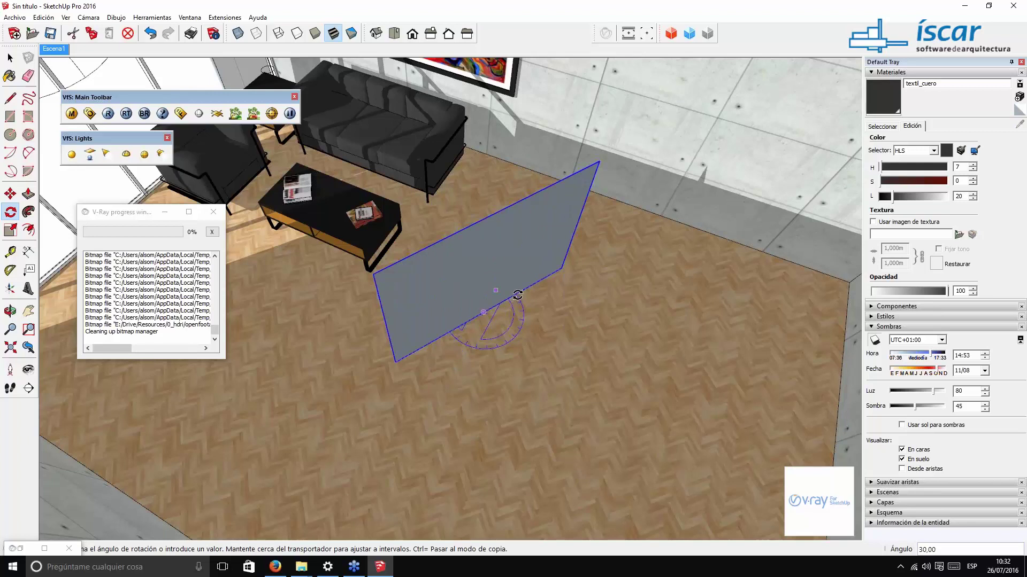
Step: Move the upright light about 0.6 m farther from the coffee table, and check the Escena1 view
key("m")
left_click(516, 327)
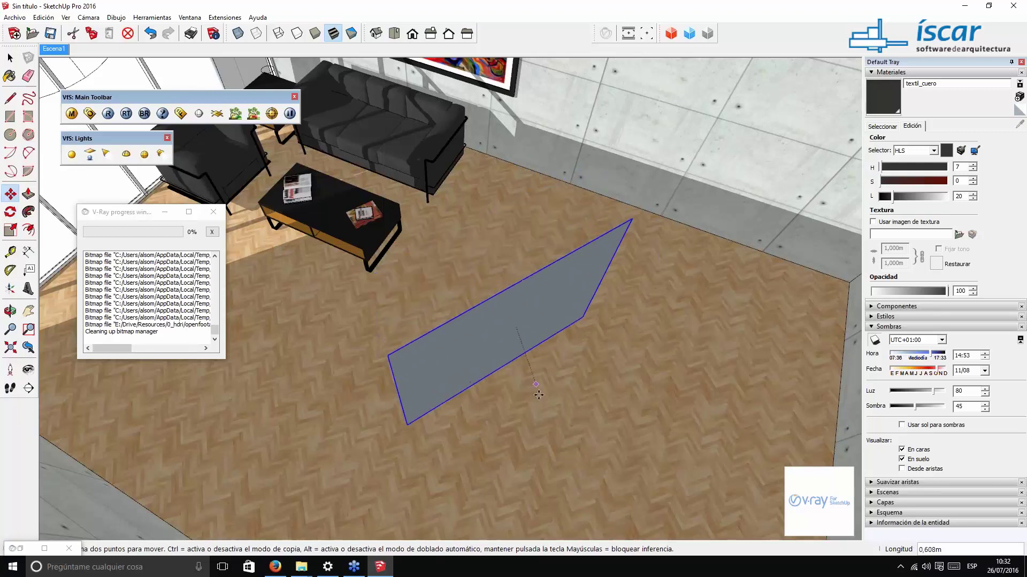
left_click(535, 386)
key("space")
left_click(58, 50)
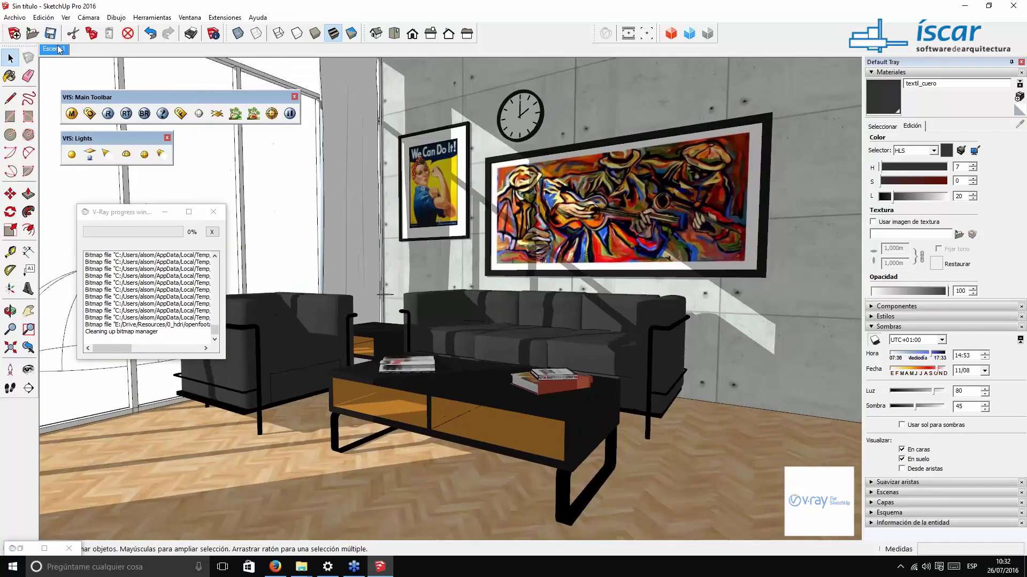
Step: Hide the roof again to reach the rectangle light from above
middle_click_drag(440, 206, 470, 245)
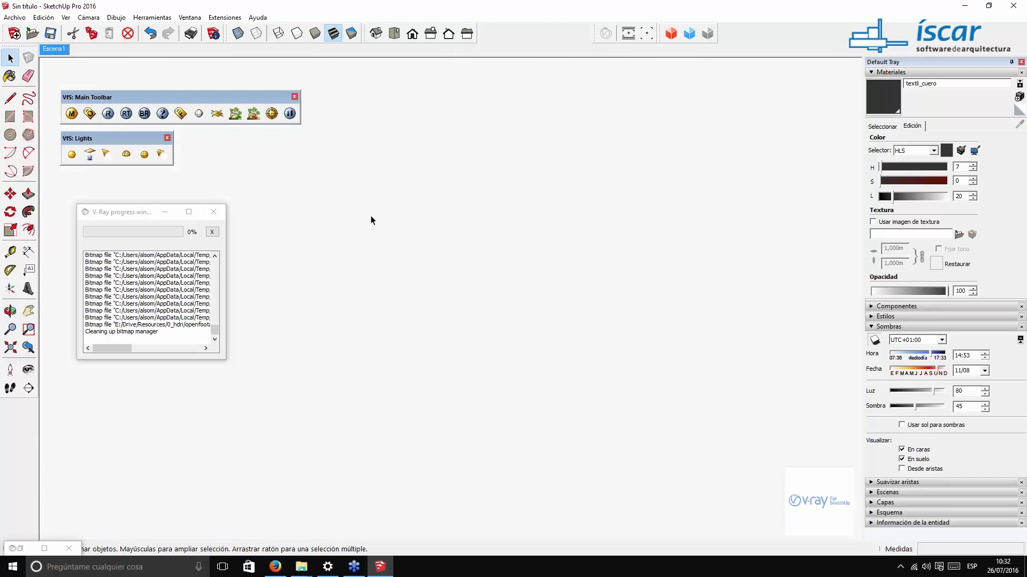
left_click(482, 237)
right_click(485, 237)
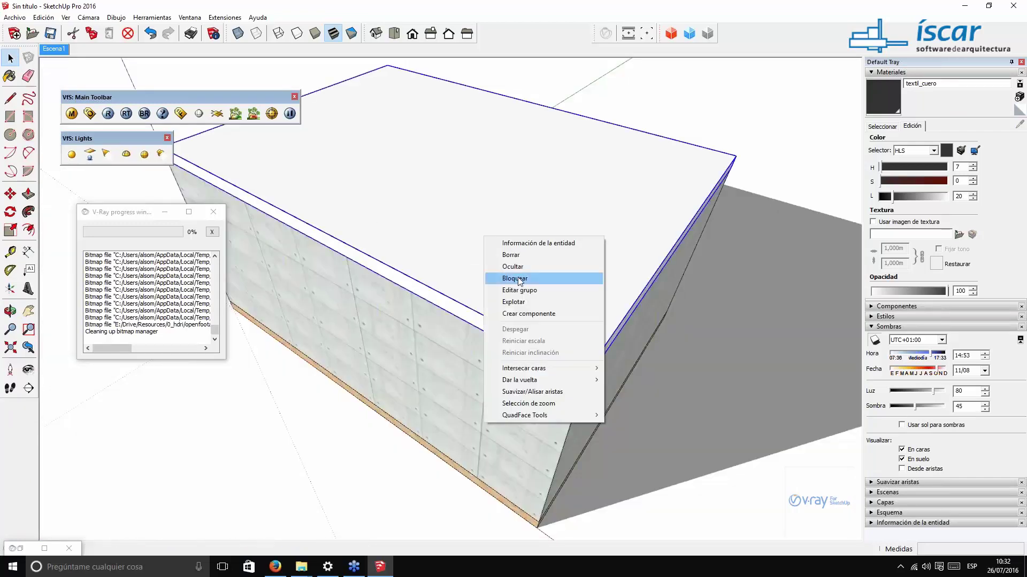
left_click(513, 266)
Step: Rotate the rectangle light slightly about its lower corner on the floor plane to adjust its aim at the seating area
scroll(481, 300, "up", 3)
left_click(470, 338)
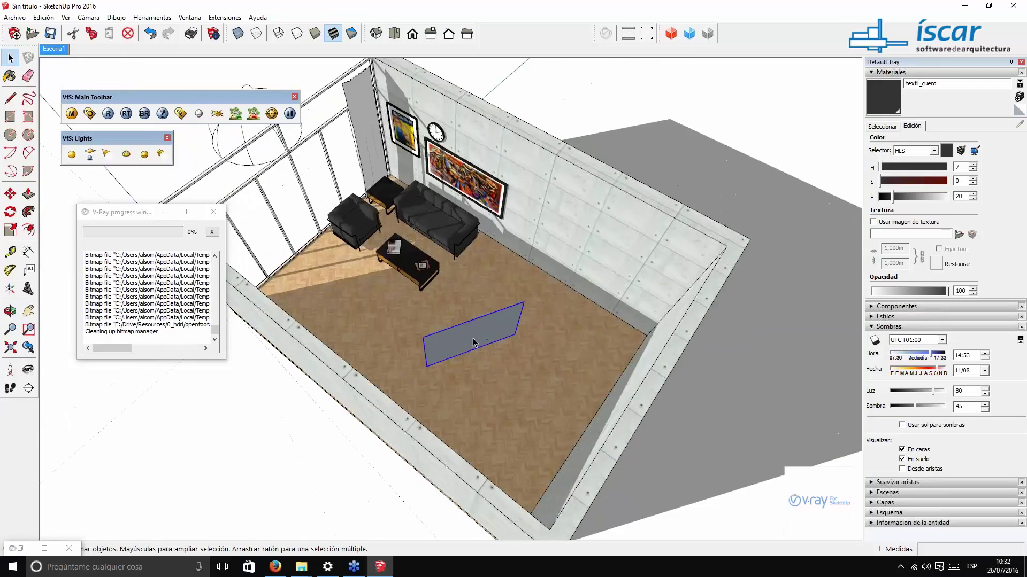
scroll(466, 342, "up", 3)
key("q")
left_click(410, 376)
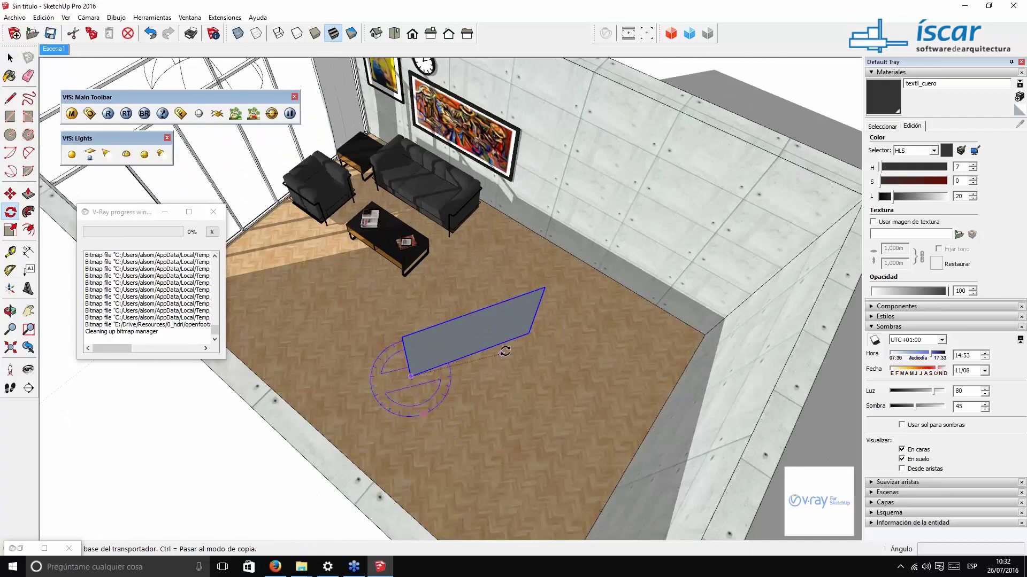
left_click(528, 333)
left_click(529, 308)
key("space")
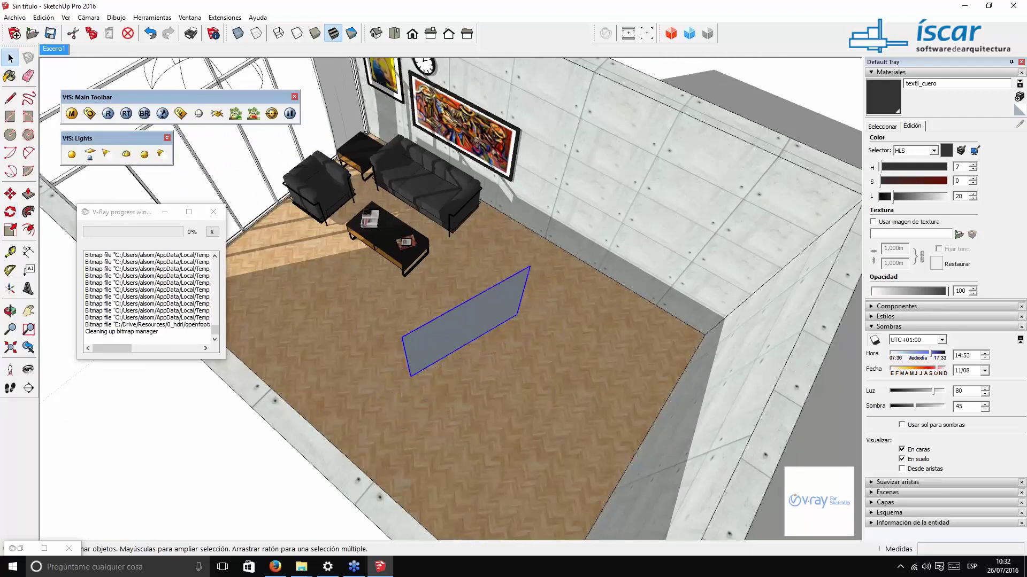
Step: Raise the rectangle light vertically off the floor
middle_click_drag(475, 341, 534, 328)
middle_click_drag(471, 278, 492, 234)
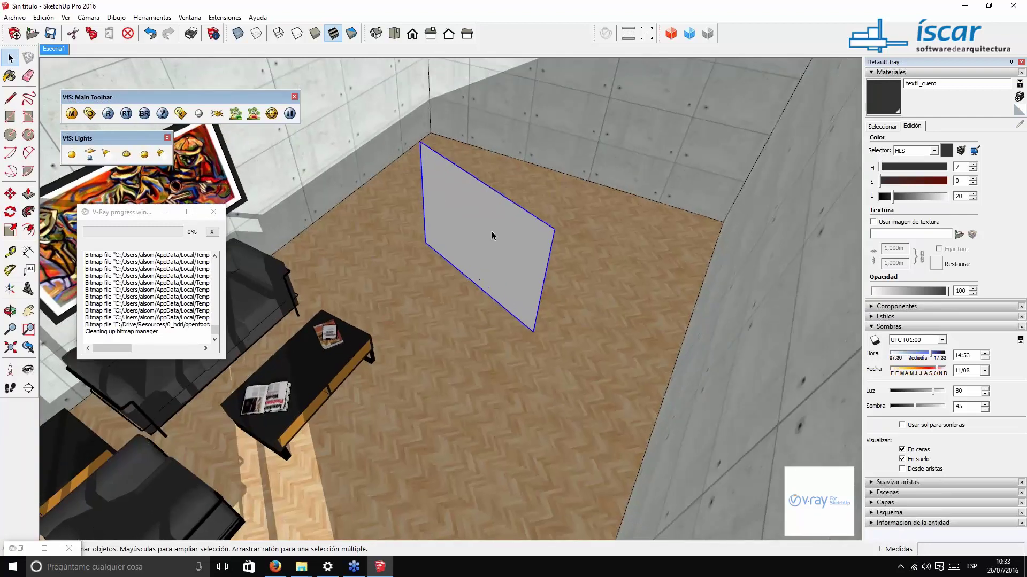
key("m")
left_click(482, 251)
left_click(483, 198)
key("space")
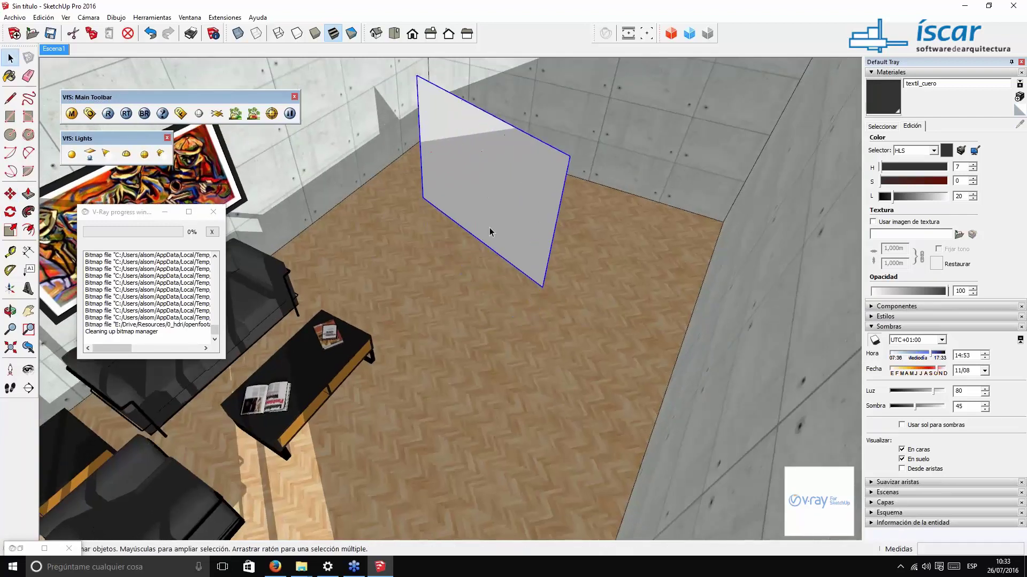
Step: Review the intensity and option settings of the rectangle light in the V-Ray light editor without changing them
right_click(491, 198)
mouse_move(536, 373)
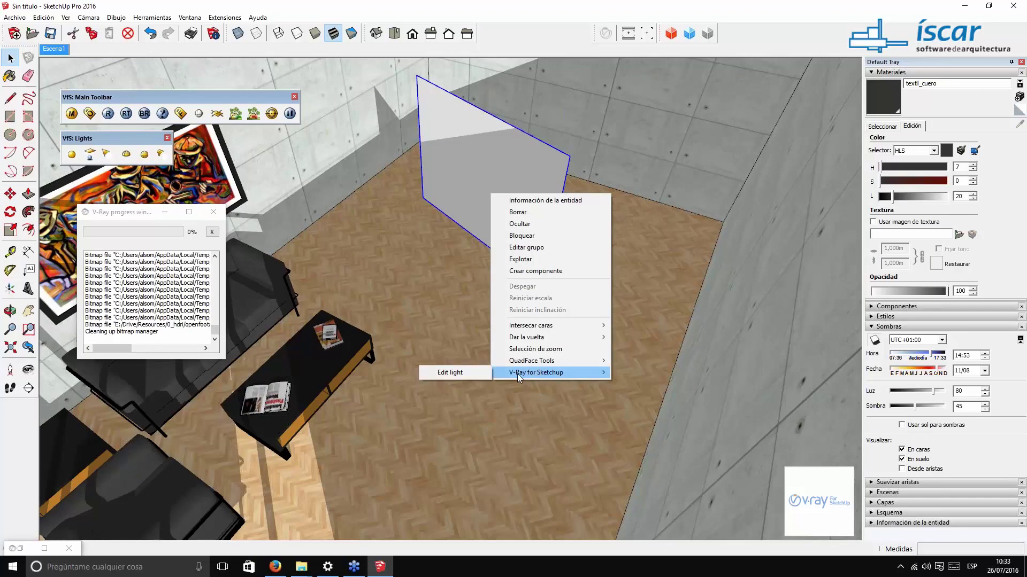
left_click(470, 373)
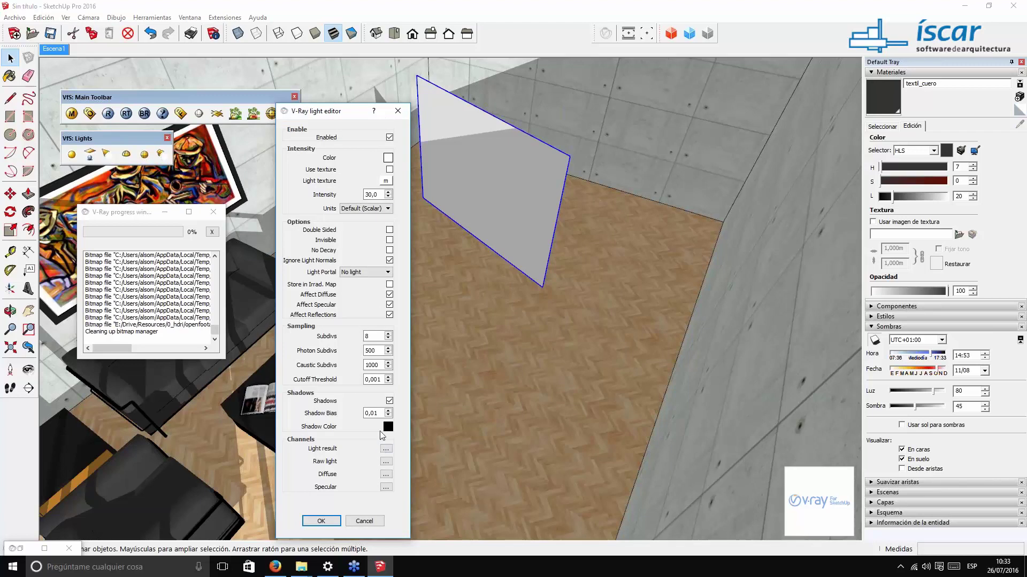
left_click(398, 111)
Step: Run a test render of Escena1 with the repositioned rectangle light, and stop it once the lighting can be judged
left_click(53, 50)
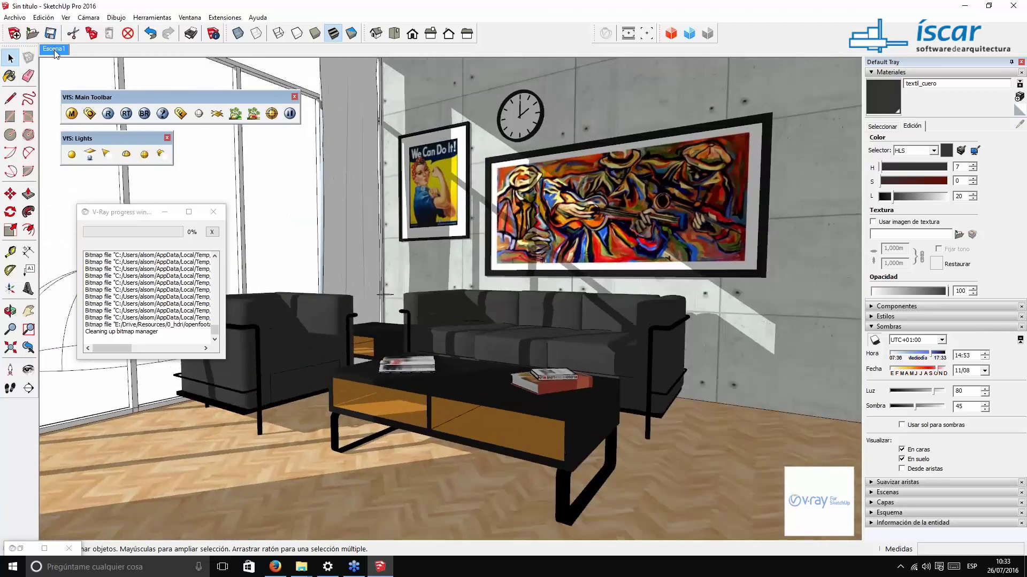
left_click(180, 112)
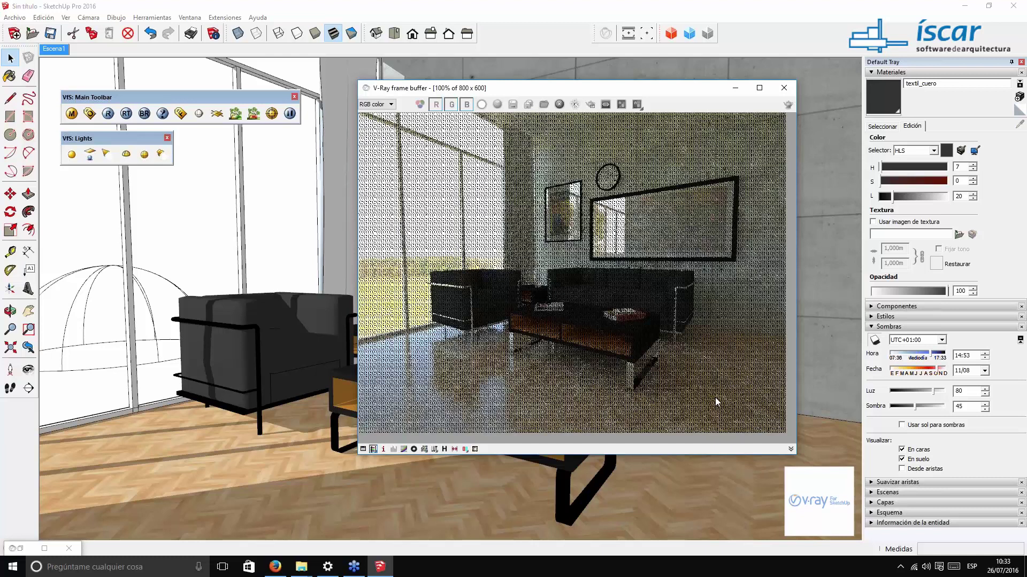
left_click(22, 549)
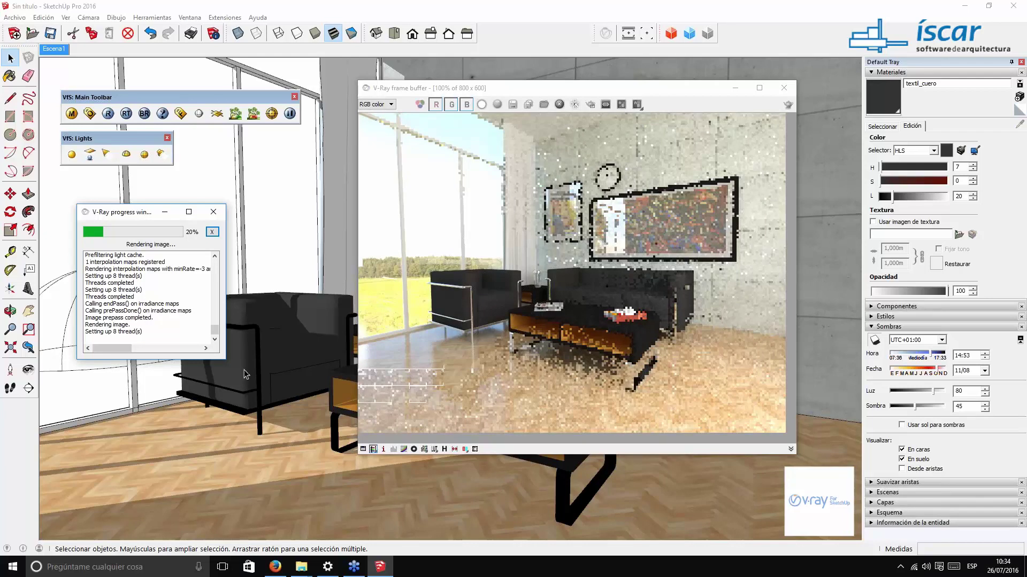
left_click(210, 231)
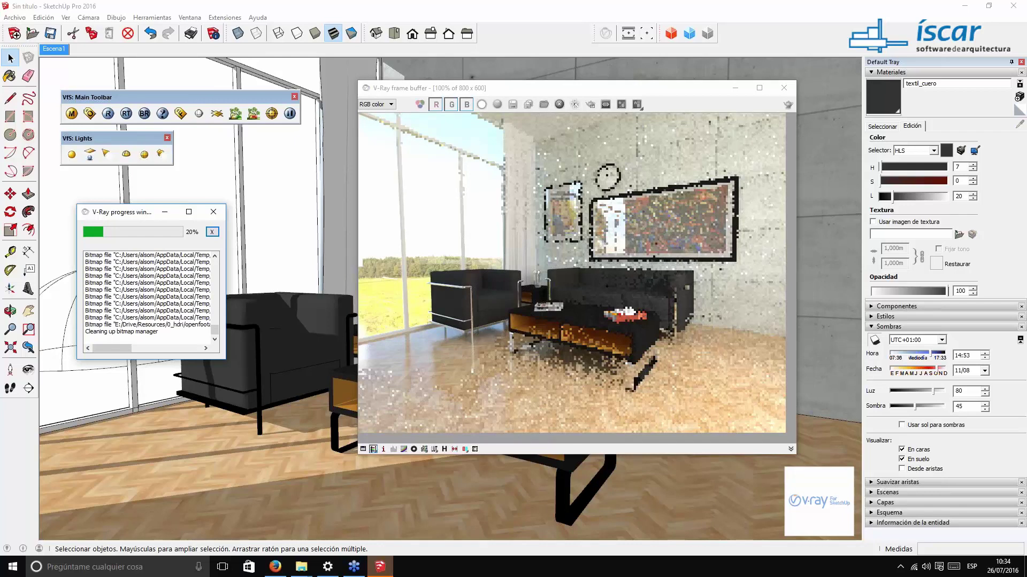
Step: Set the dome light's intensity to 30 in its V-Ray light settings
left_click(246, 387)
key("h")
left_click_drag(405, 395, 588, 268)
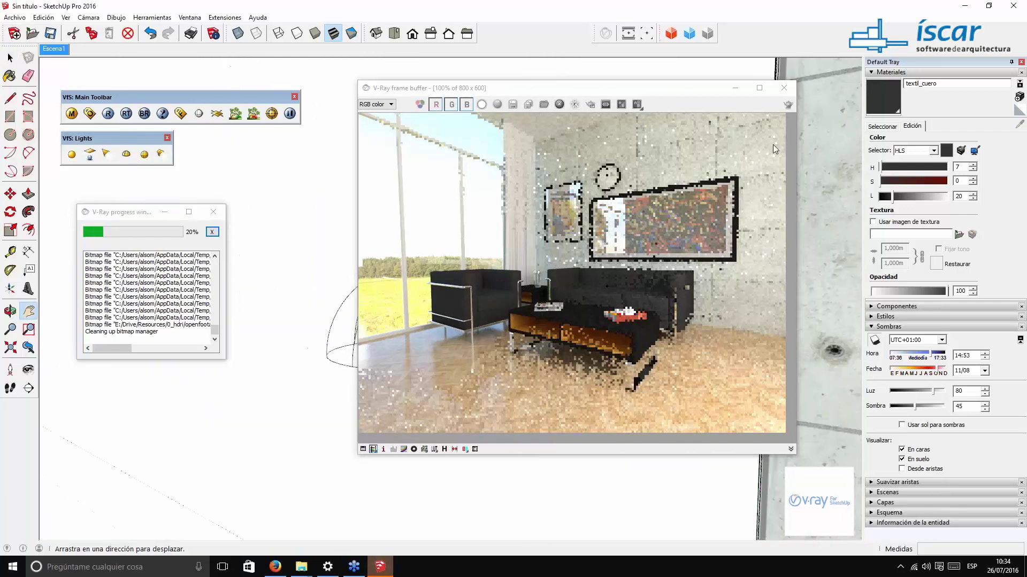
left_click(735, 88)
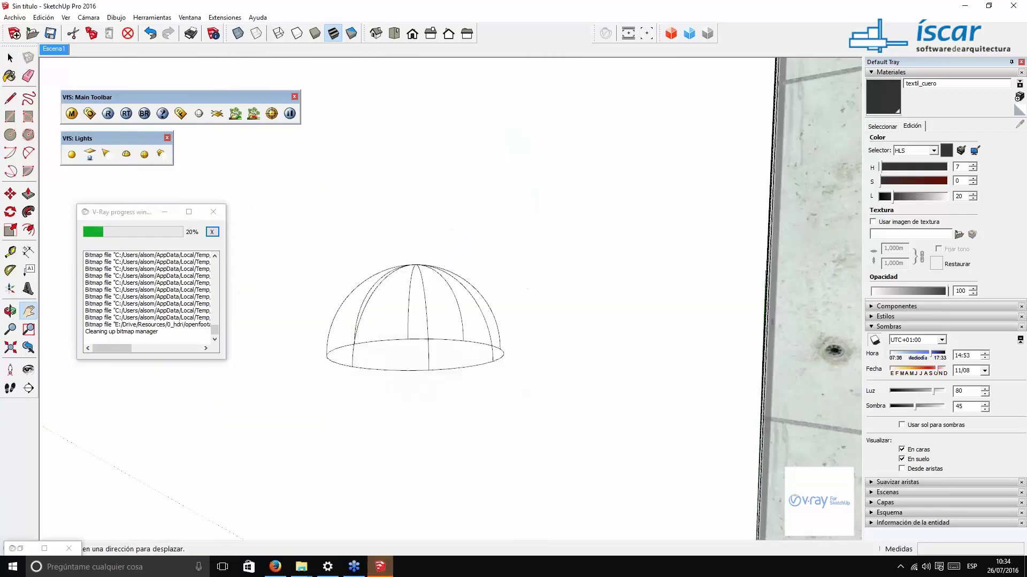
key("space")
right_click(474, 300)
mouse_move(557, 480)
left_click(451, 479)
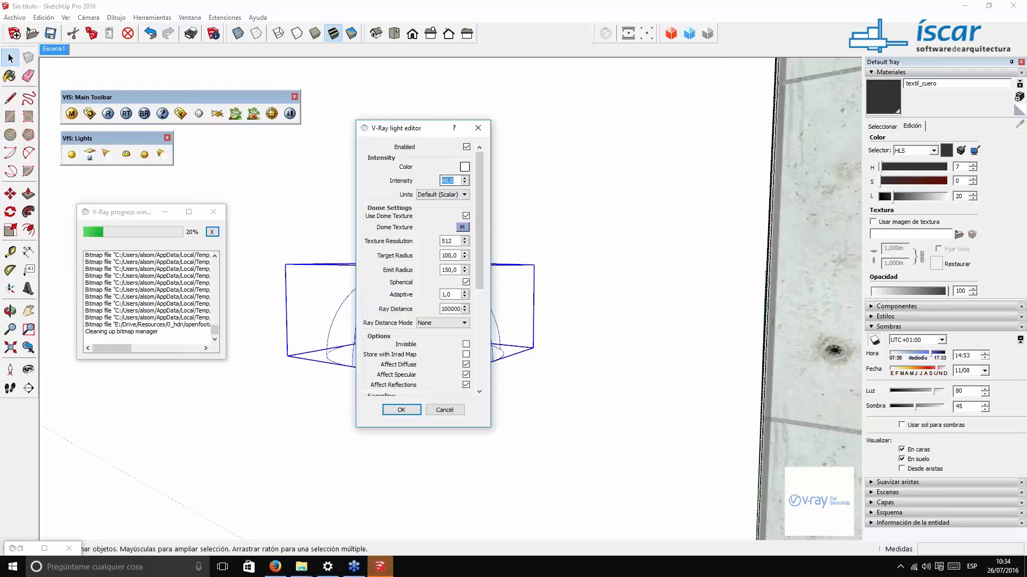
type("30")
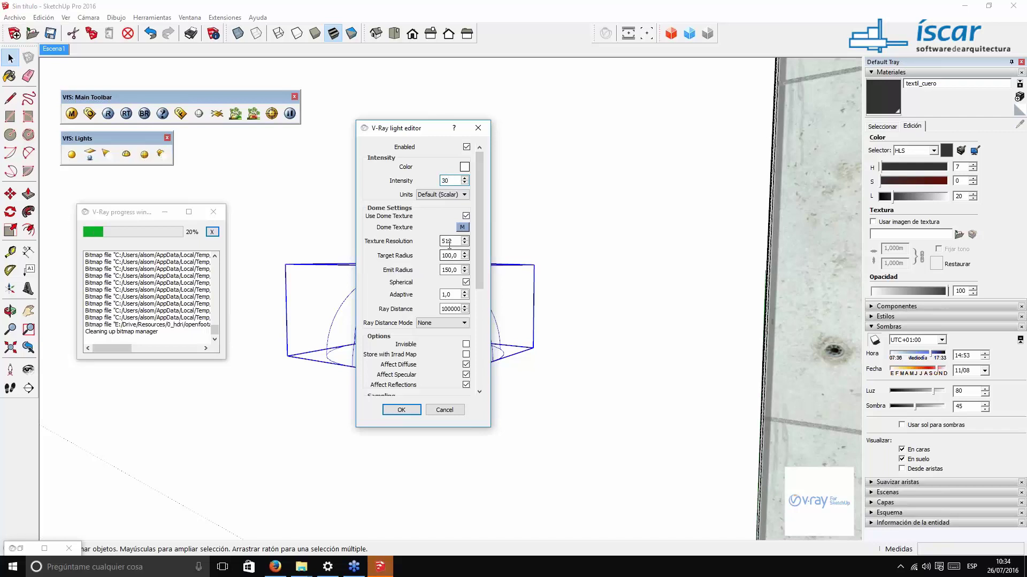
left_click(406, 413)
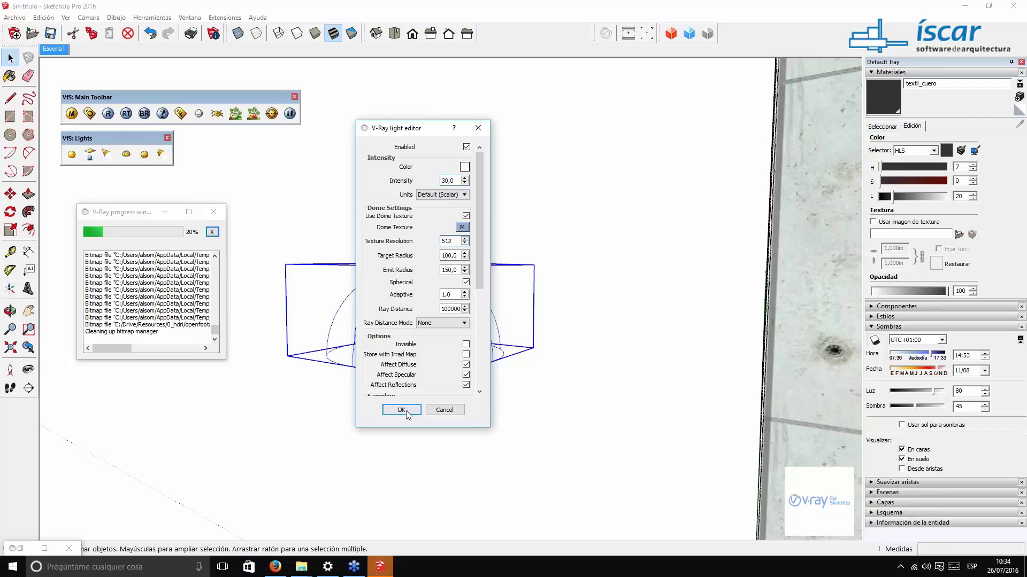
Step: Render Escena1 again with the new dome light intensity, moving the frame buffer aside to compare it with the model
left_click(60, 49)
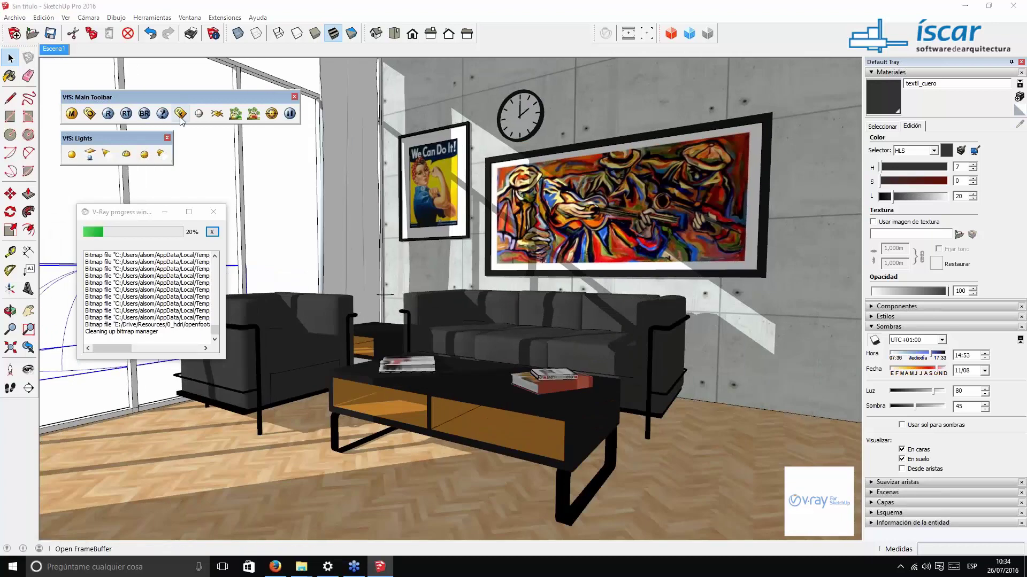
left_click(788, 104)
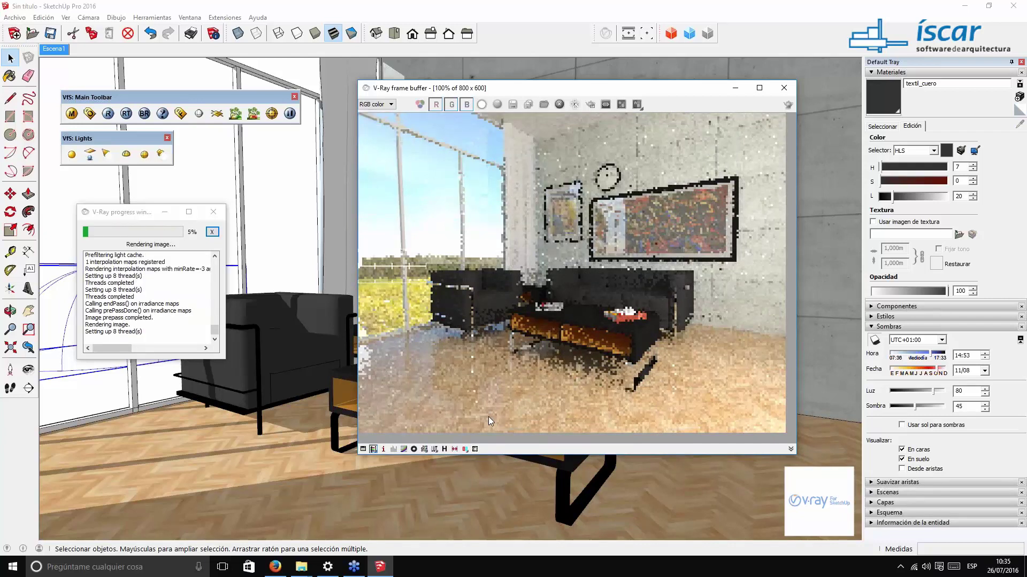
left_click(172, 214)
left_click_drag(569, 91, 819, 44)
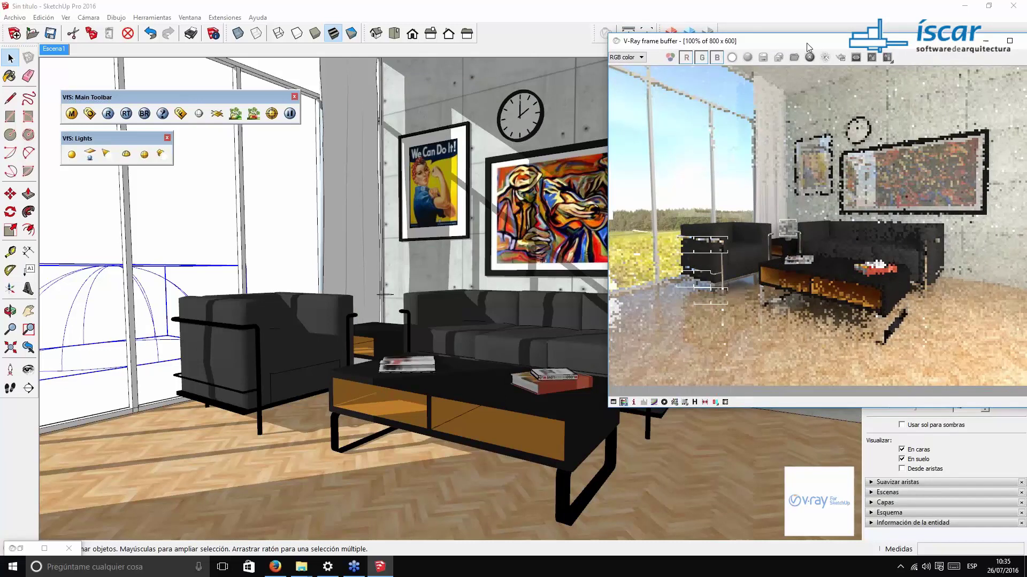
left_click_drag(807, 42, 743, 36)
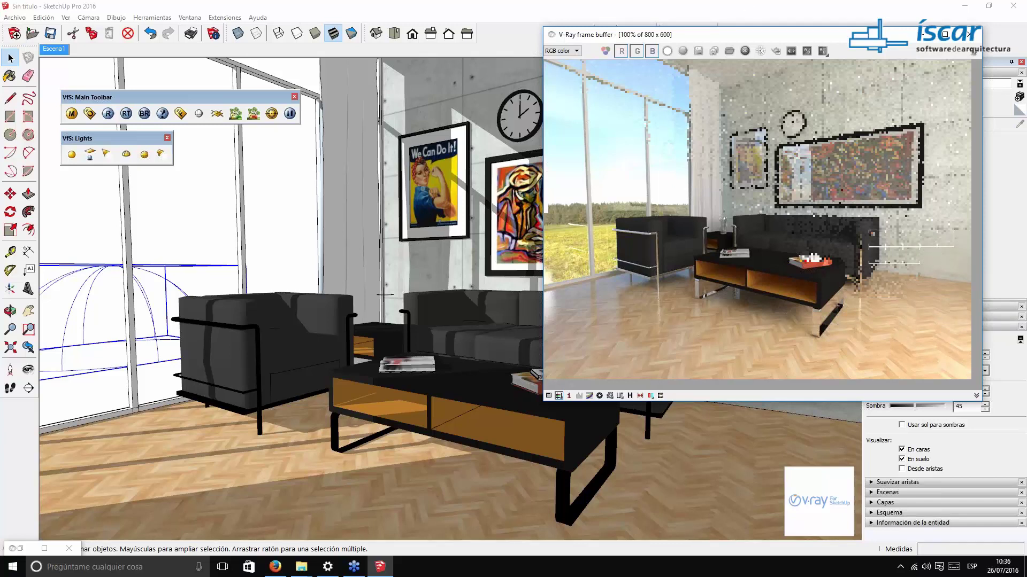
left_click_drag(939, 33, 720, 405)
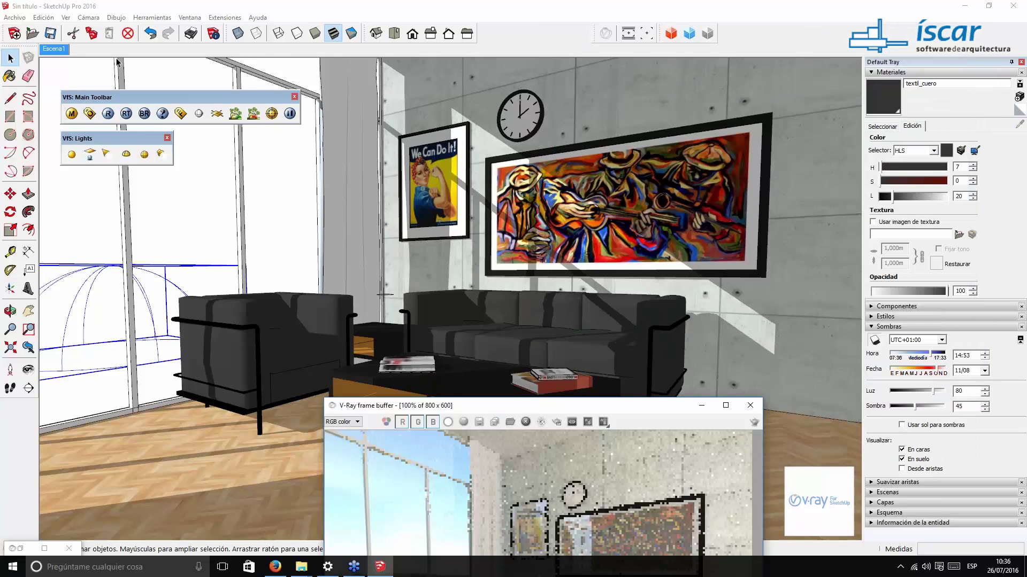
left_click_drag(518, 406, 650, 74)
Step: Match the render output size to the viewport's aspect ratio, giving 800 x 470 pixels
left_click(89, 113)
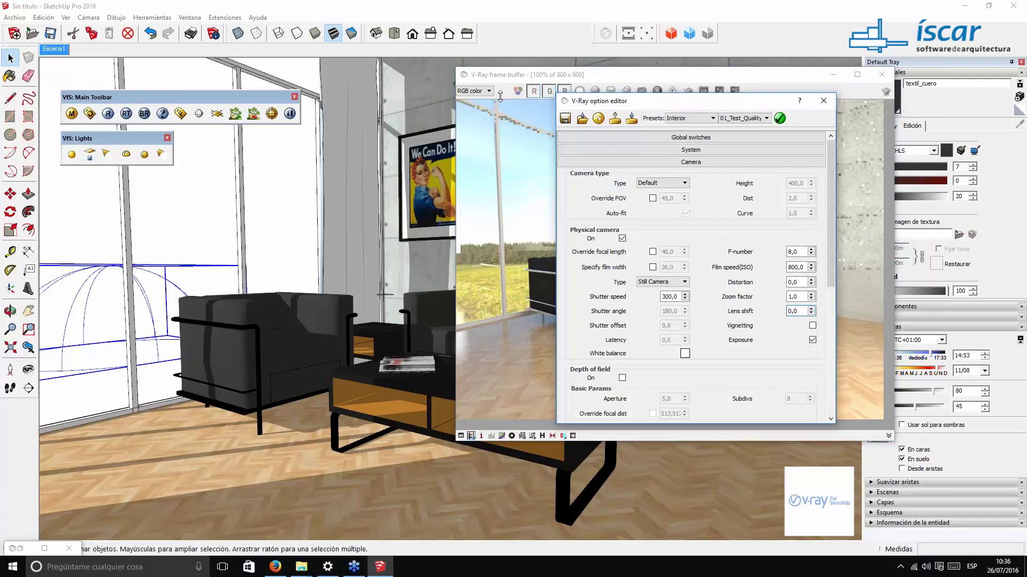
left_click_drag(652, 98, 373, 96)
left_click(430, 155)
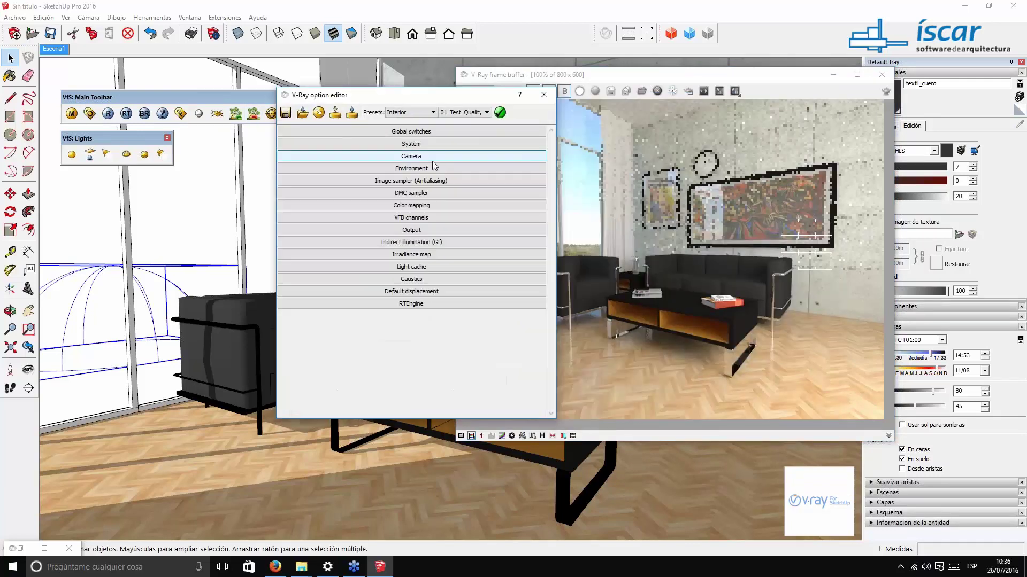
left_click(412, 230)
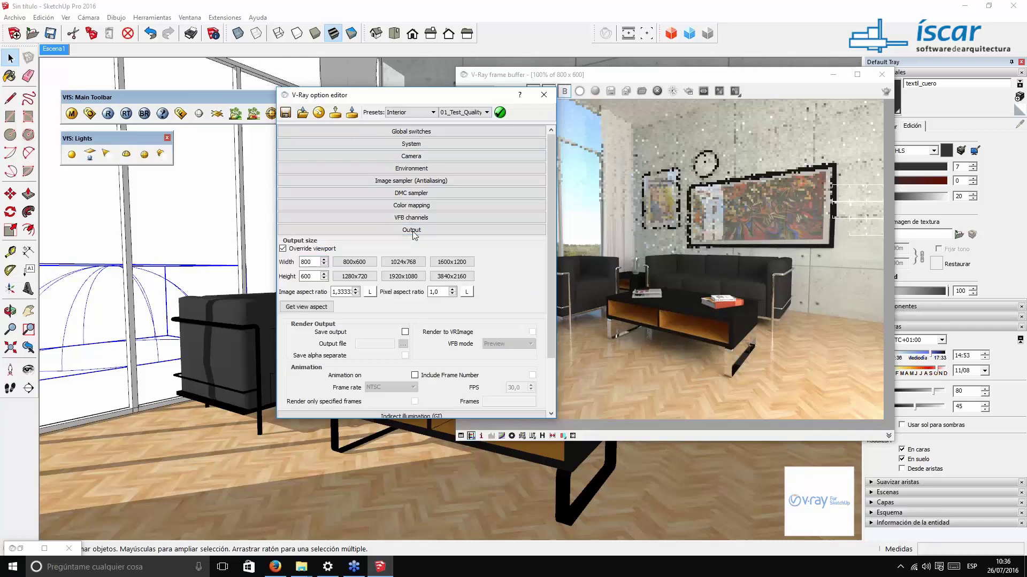
left_click(317, 309)
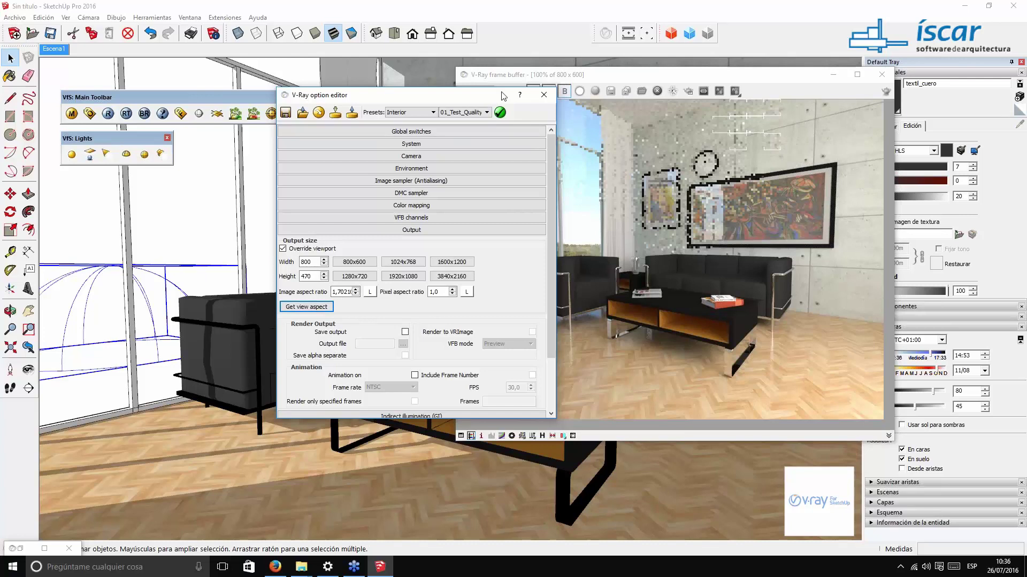
left_click(544, 94)
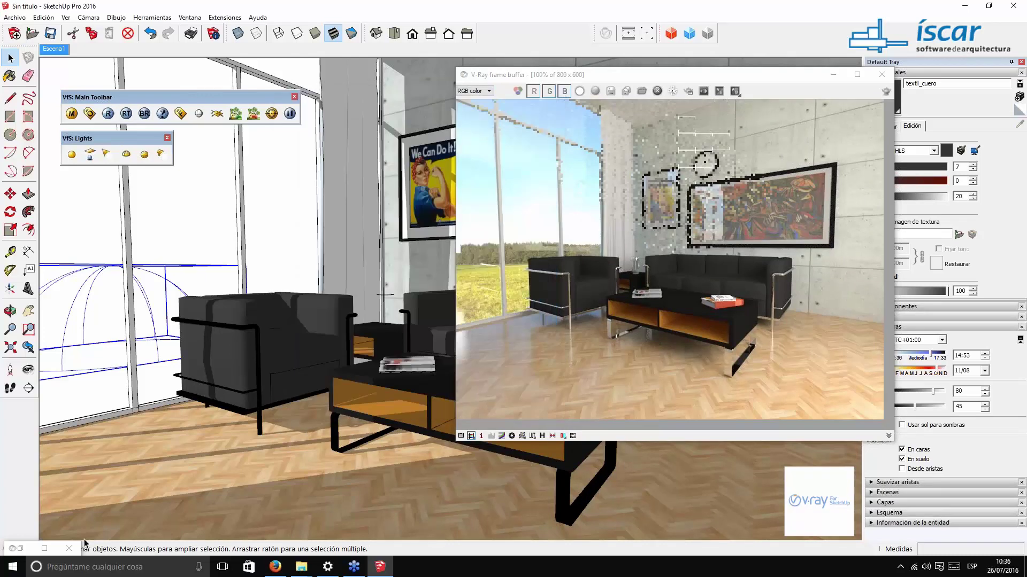
Step: Stop the running render and render Escena1 at the new output size
left_click(29, 549)
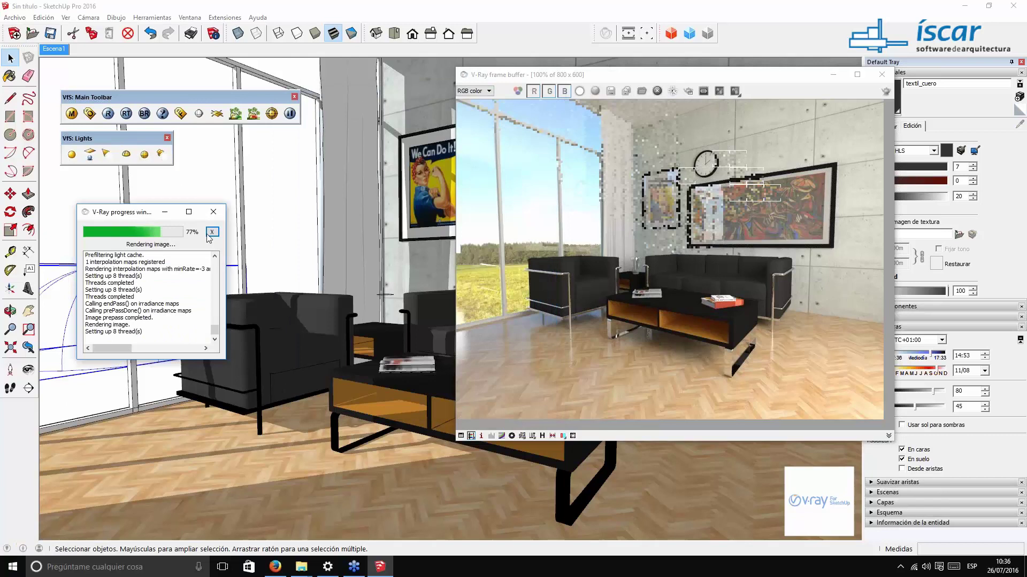
left_click(886, 91)
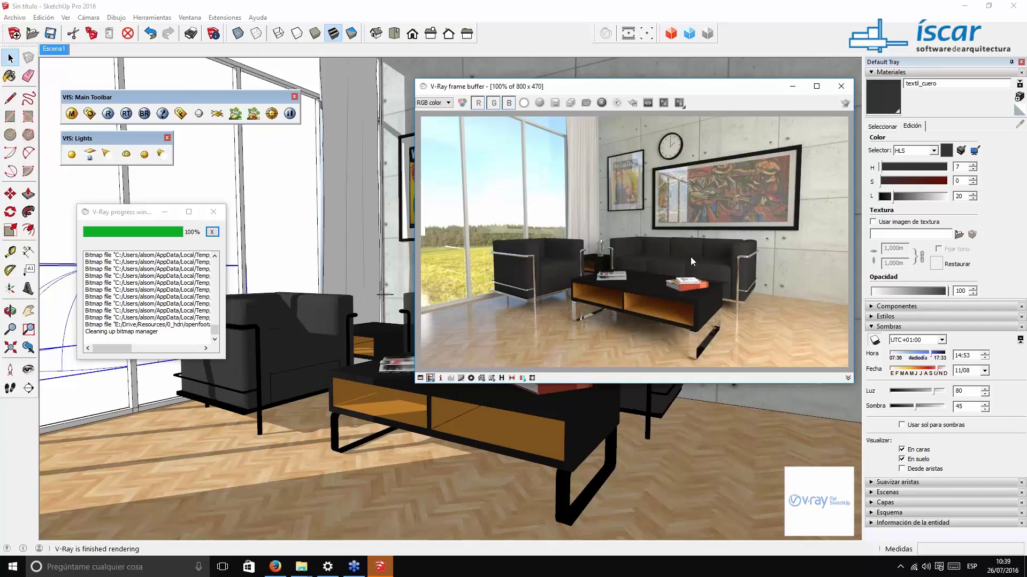
Step: Examine the finished render up close around the wall pictures, curtain and seating
scroll(635, 168, "up", 2)
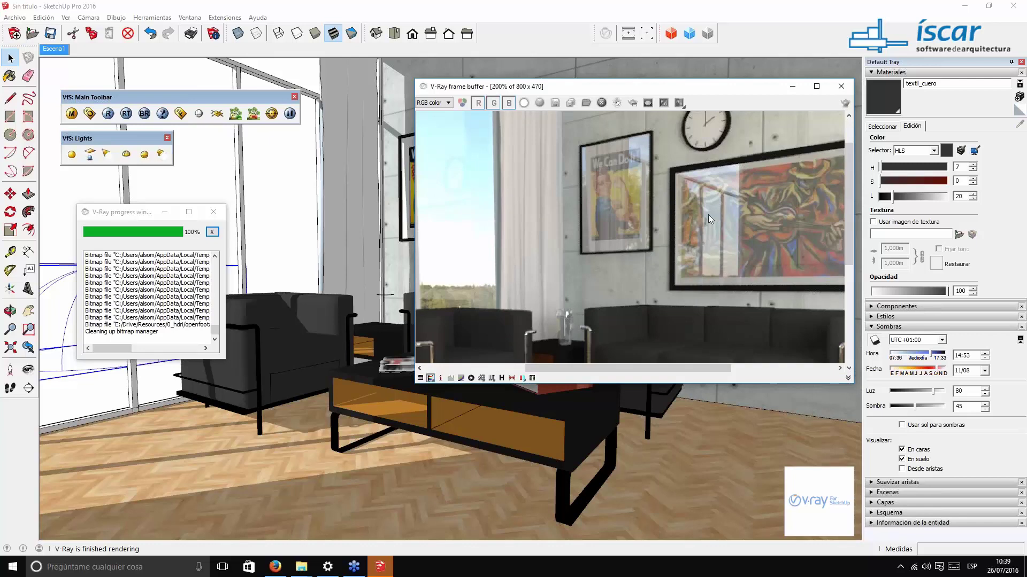
middle_click_drag(561, 341, 593, 232)
scroll(594, 232, "down", 2)
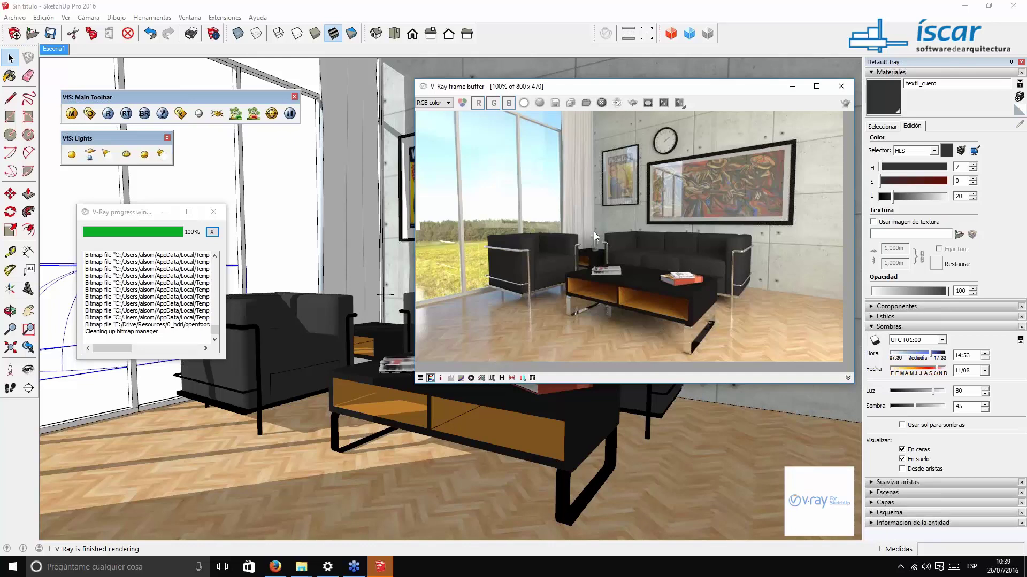